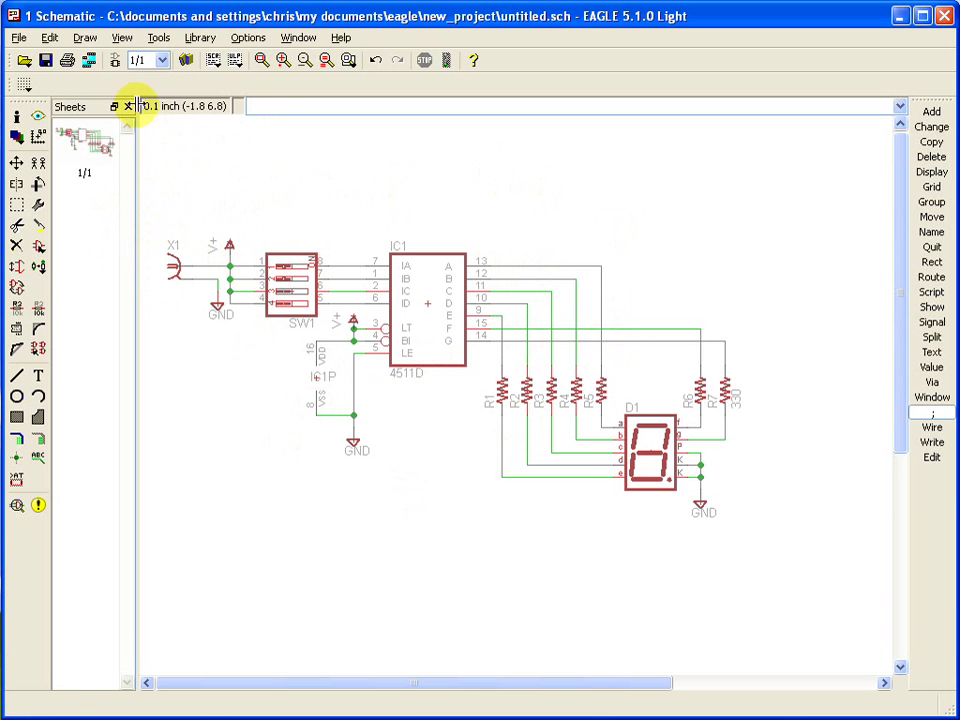
# Create a new board layout from the schematic
pyautogui.click(113, 60)
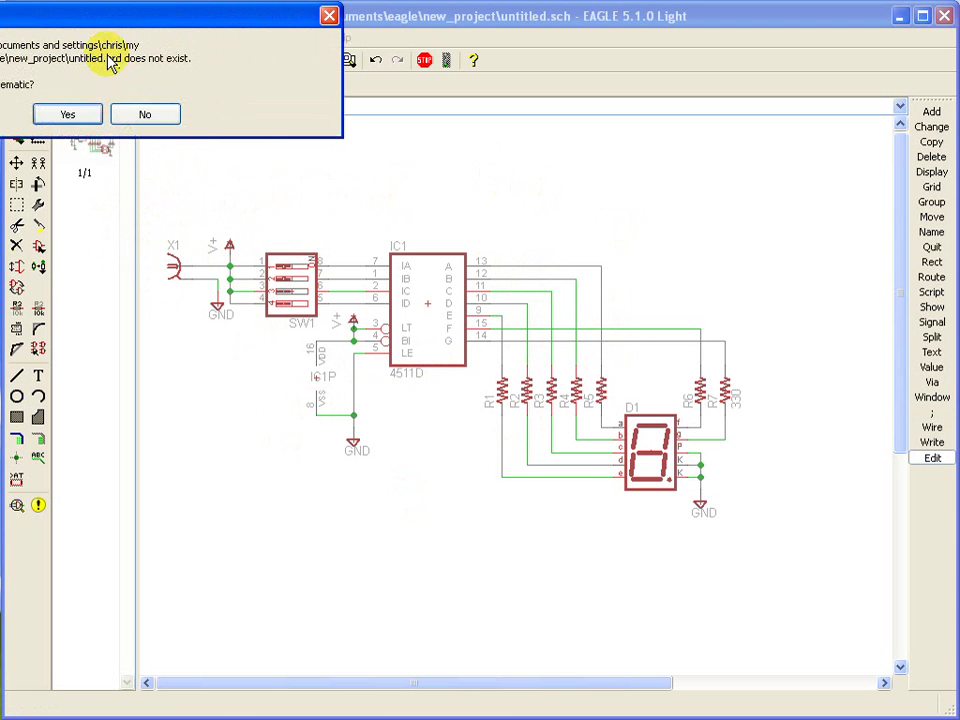
pyautogui.moveTo(107, 26); pyautogui.dragTo(304, 54)
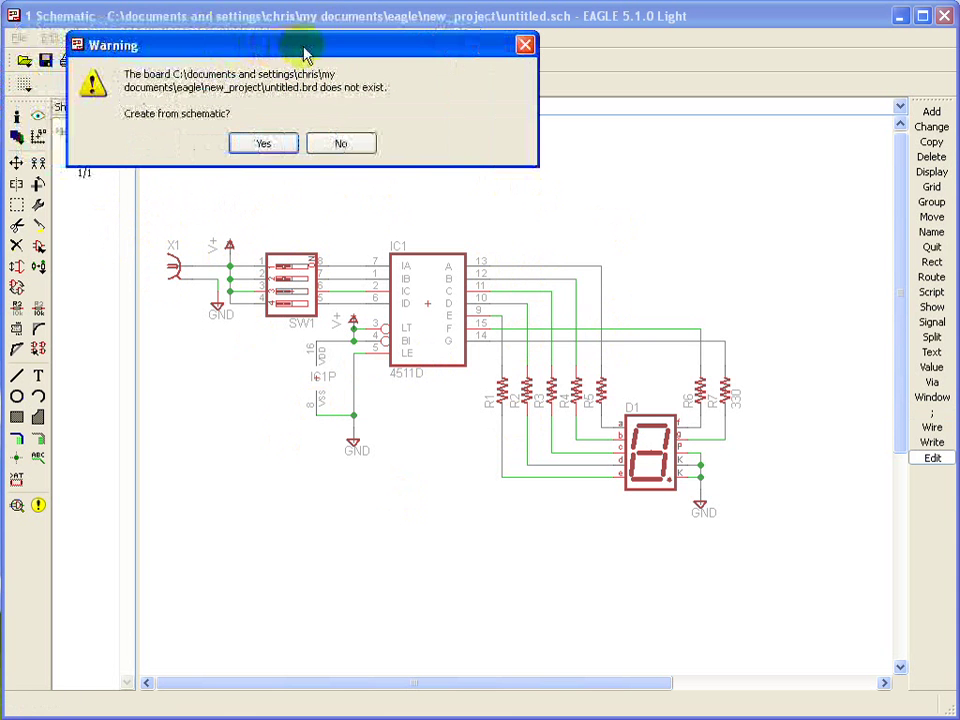
pyautogui.click(264, 144)
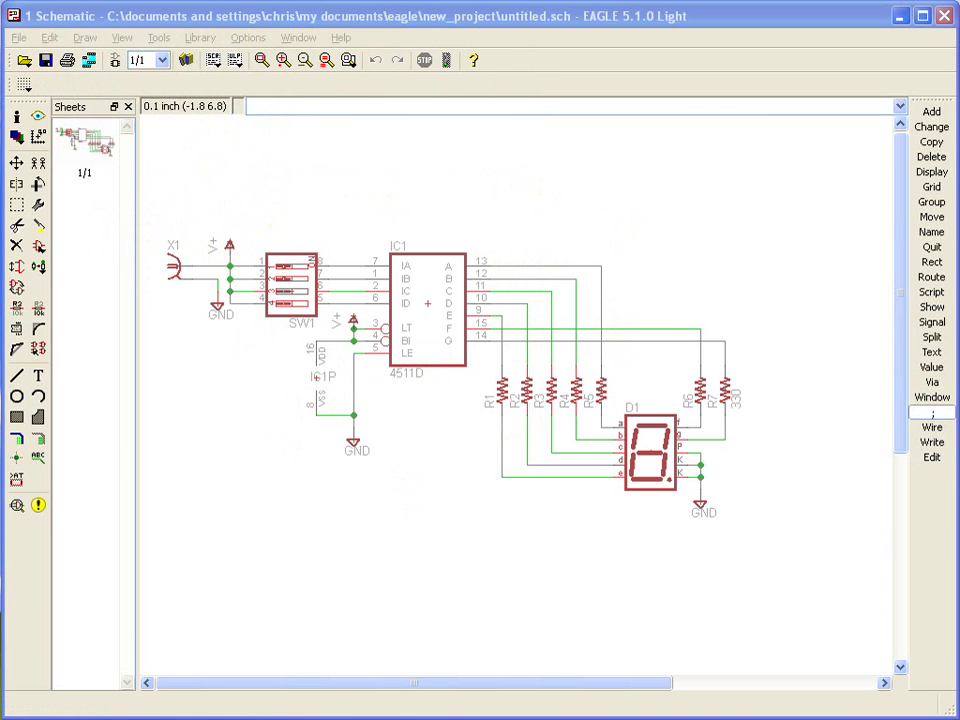
# Bring the board window into view and enlarge it to cover the whole screen
pyautogui.moveTo(5, 62); pyautogui.dragTo(440, 27)
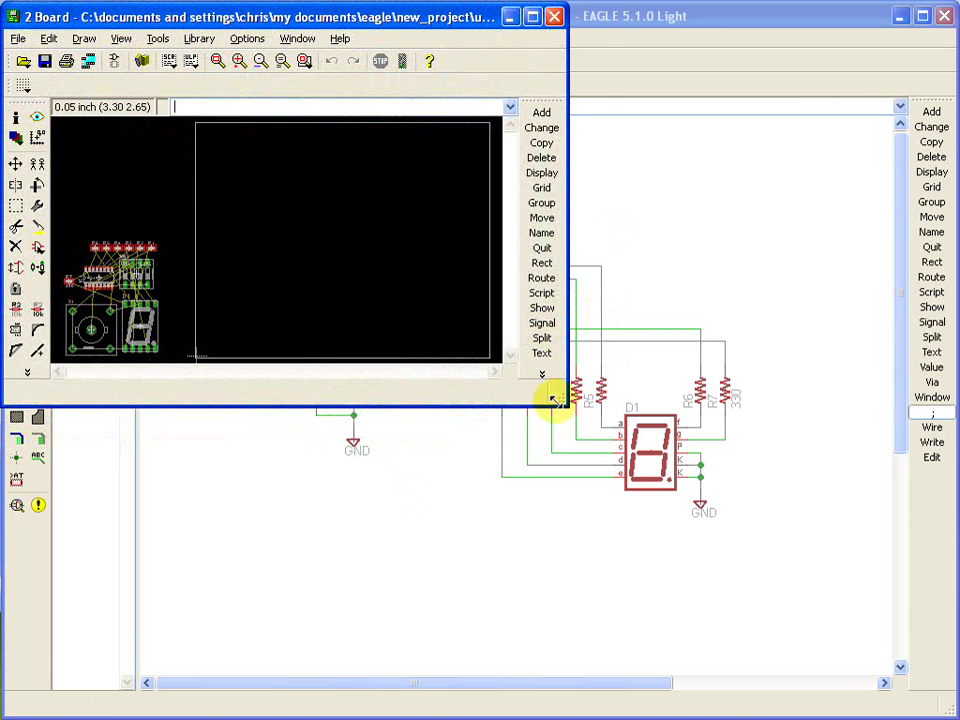
pyautogui.moveTo(555, 400); pyautogui.dragTo(820, 534)
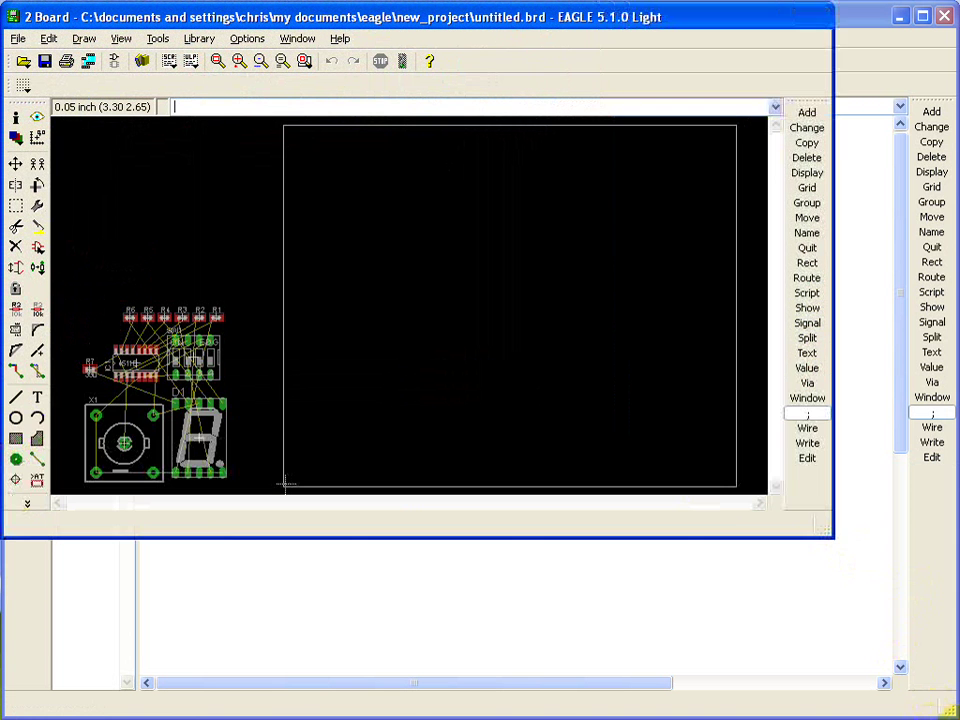
pyautogui.moveTo(945, 708); pyautogui.dragTo(952, 715)
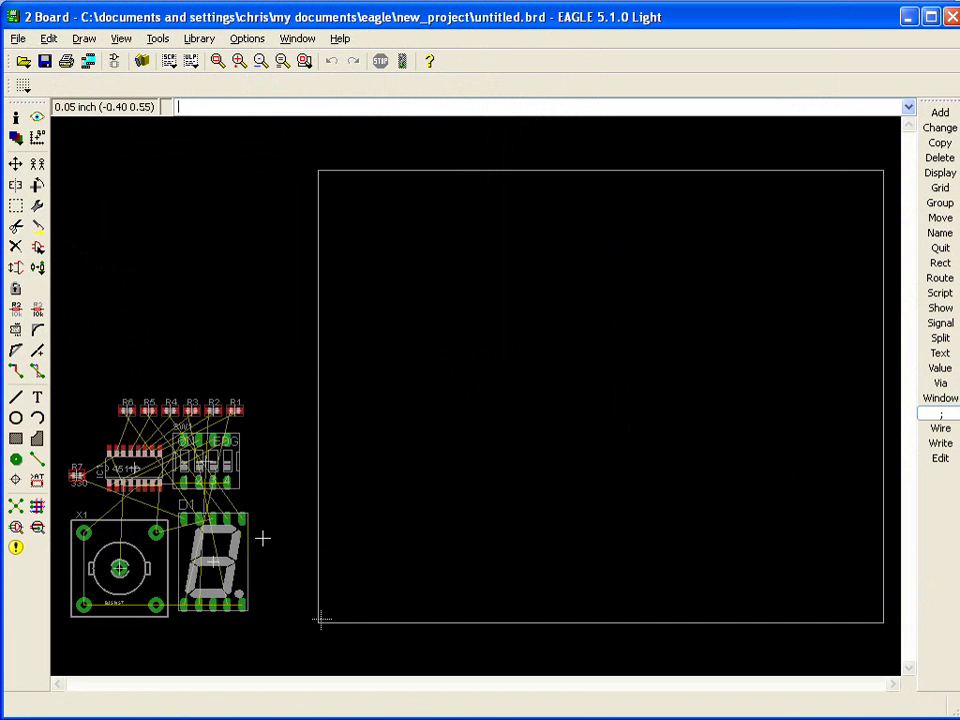
# Move connector X1 into the lower-left corner of the board outline, slightly inset from its edges
pyautogui.click(15, 163)
pyautogui.click(119, 568)
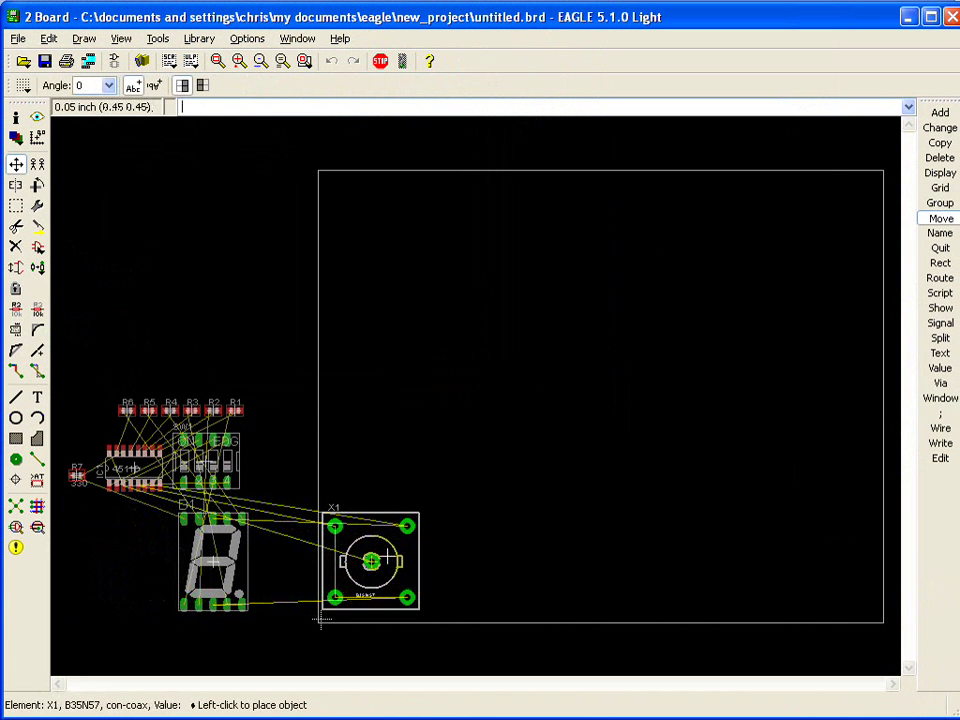
pyautogui.click(321, 620)
pyautogui.click(386, 560)
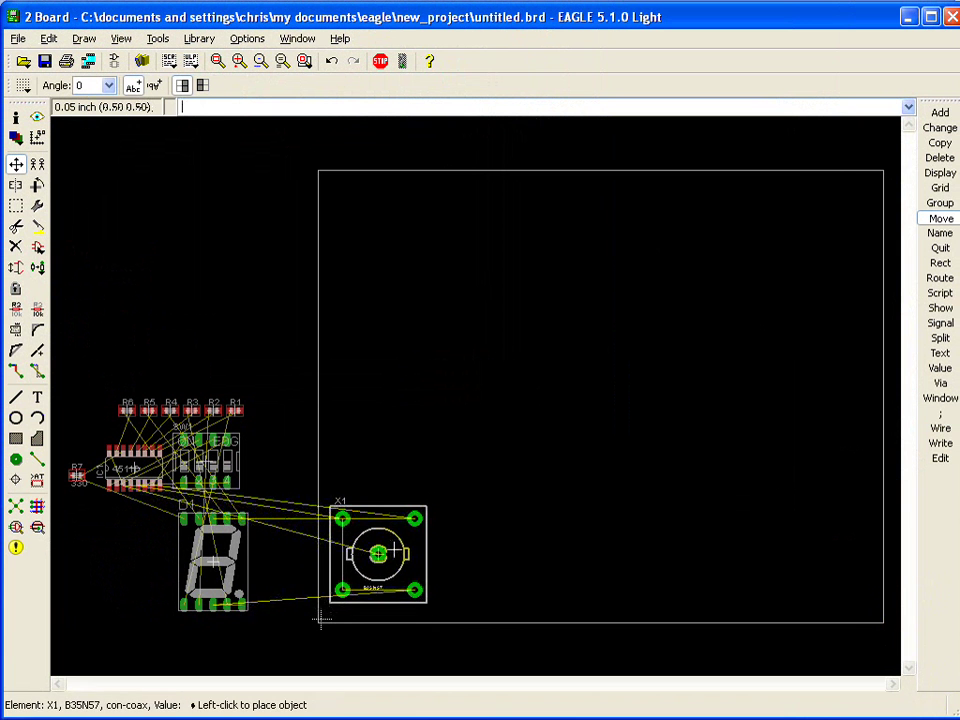
pyautogui.click(393, 550)
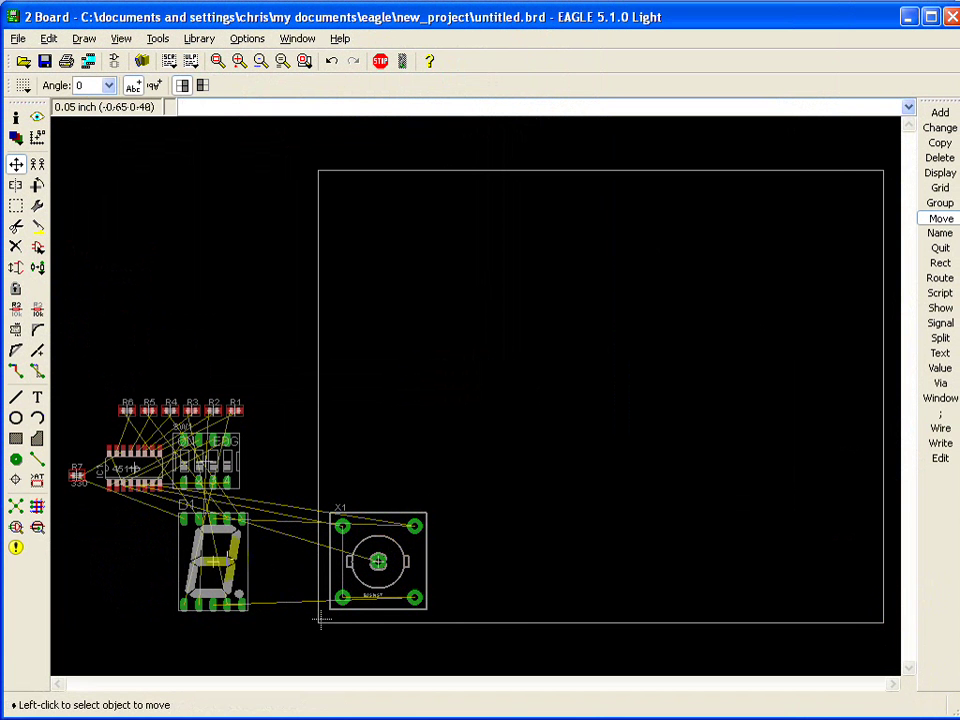
# Move display D1 onto the board just right of X1, and DIP switch SW1 directly above X1
pyautogui.click(213, 562)
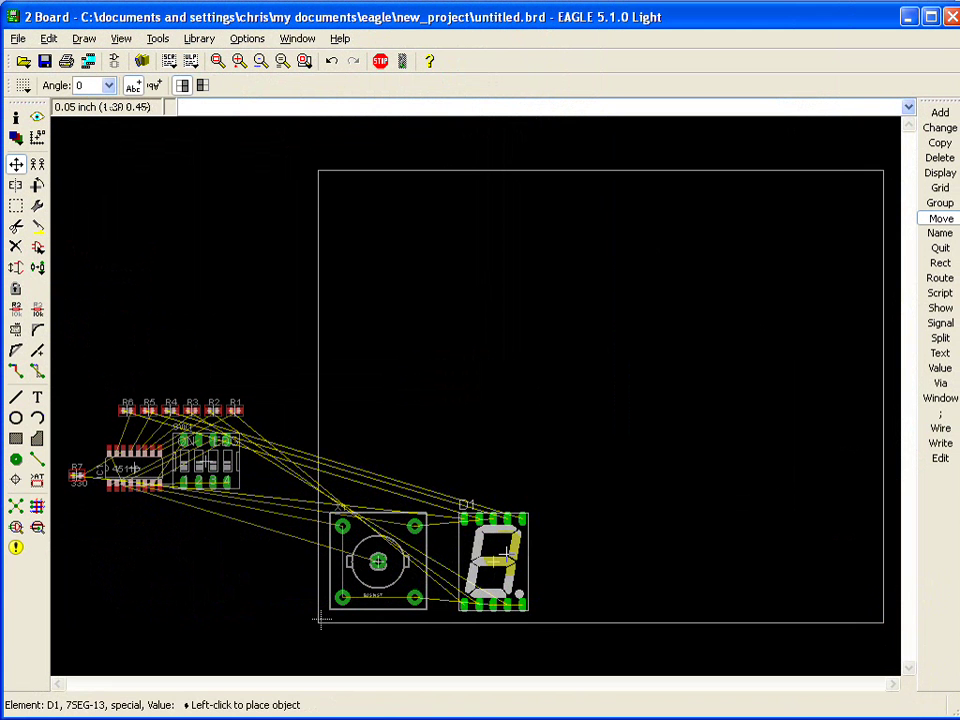
pyautogui.click(512, 552)
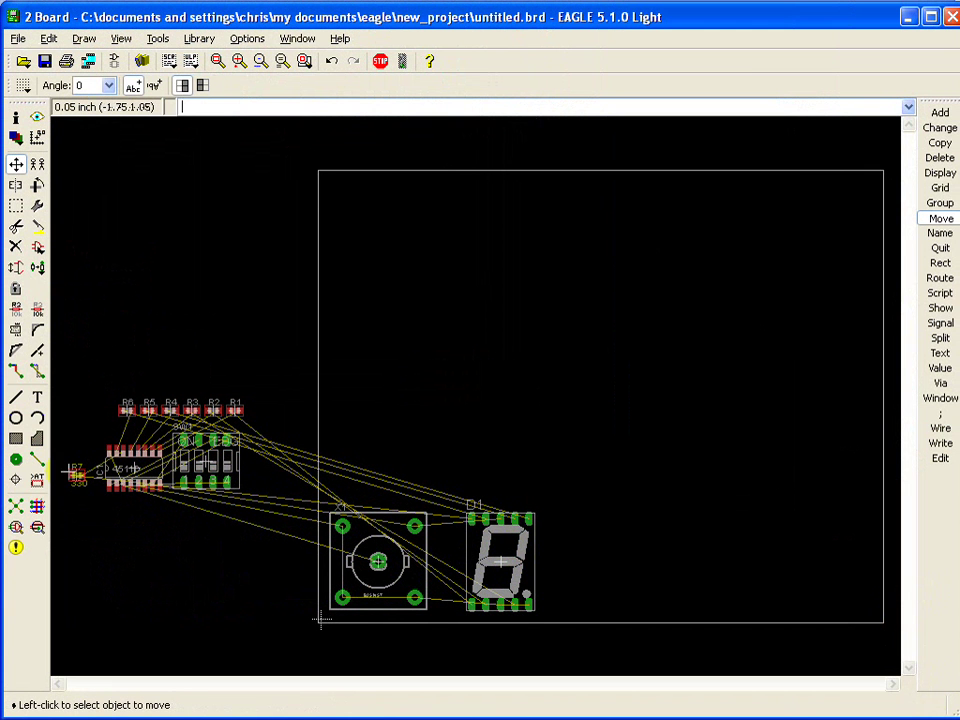
pyautogui.click(205, 462)
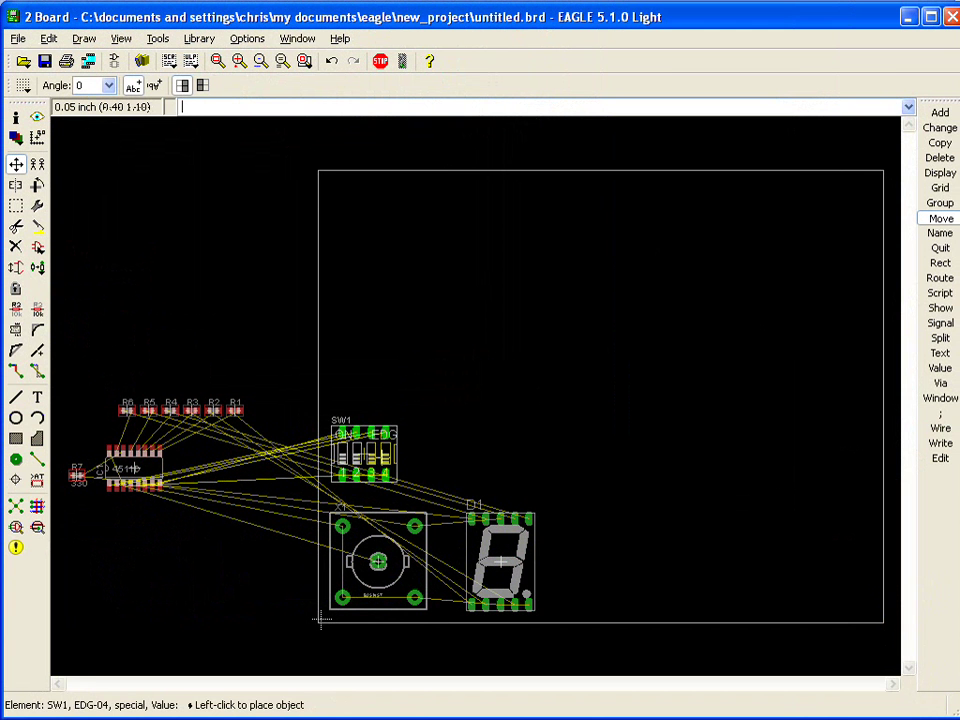
pyautogui.click(380, 460)
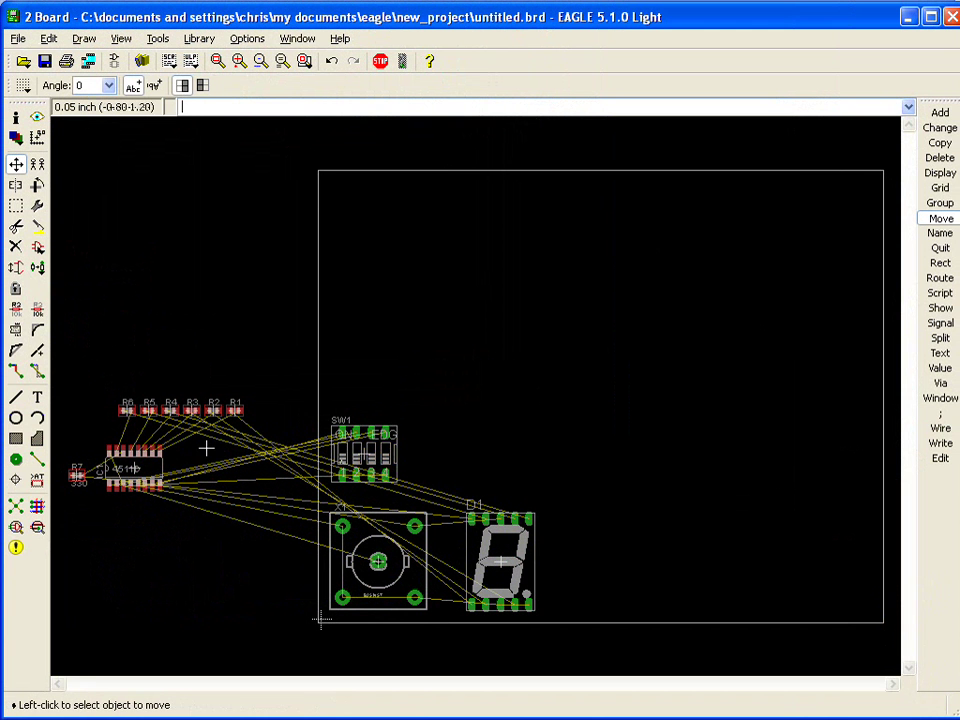
# Move IC1 onto the board right of SW1, rotated to 270 degrees
pyautogui.click(147, 467)
pyautogui.rightClick(458, 450)
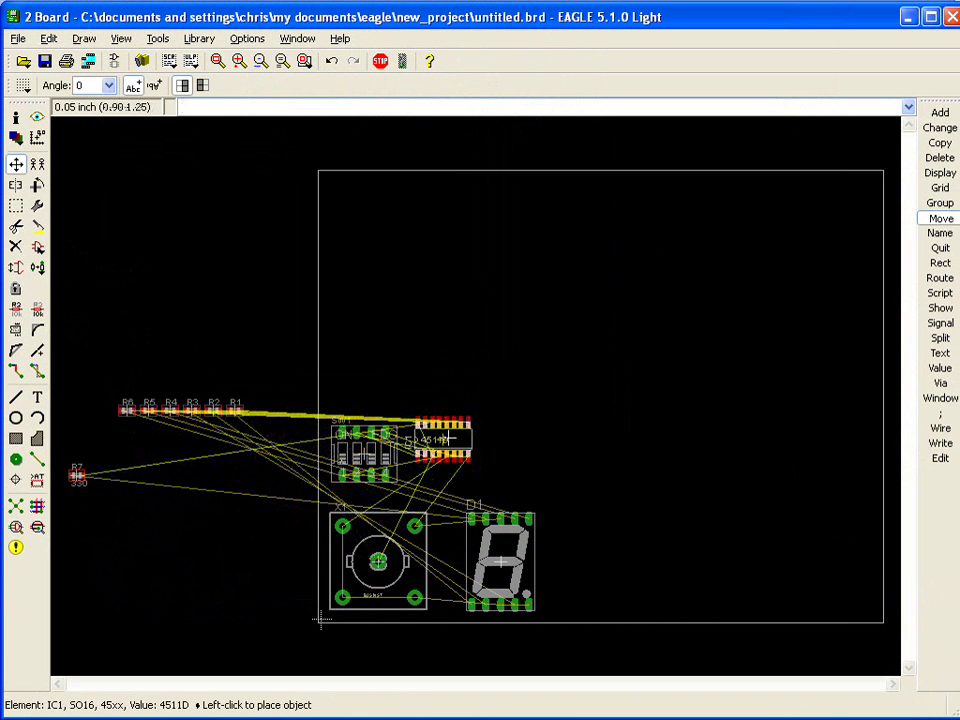
pyautogui.rightClick(451, 433)
pyautogui.rightClick(451, 434)
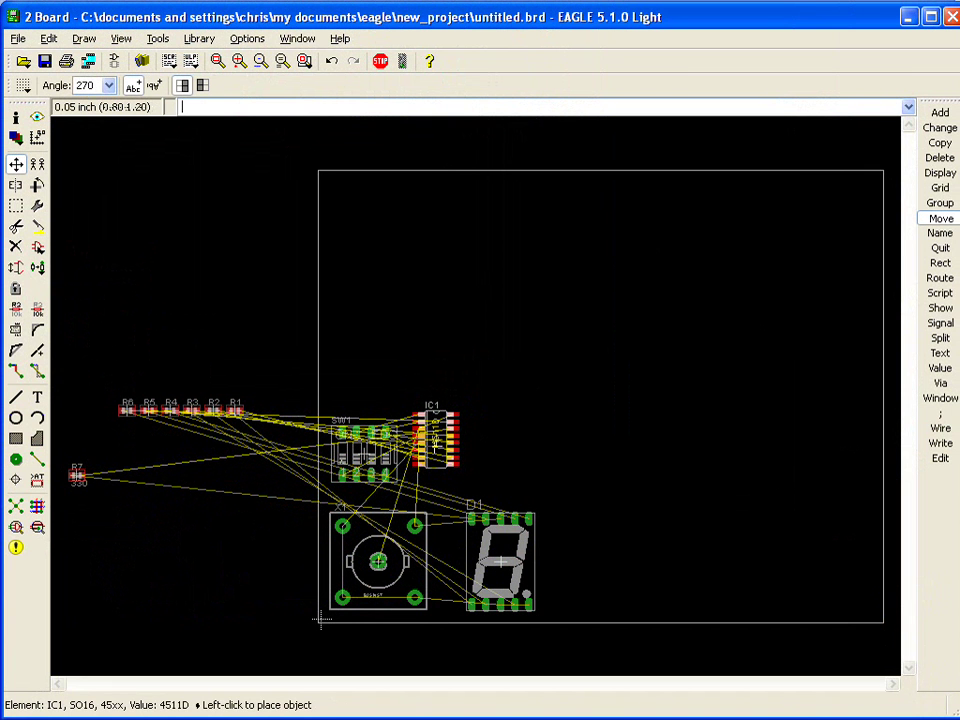
pyautogui.click(444, 446)
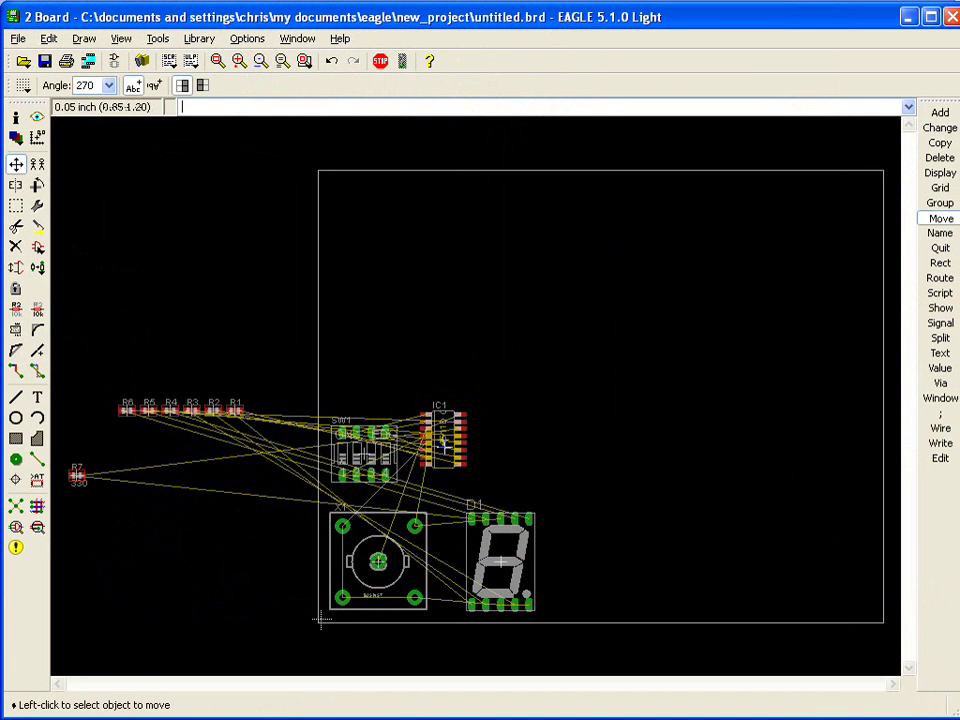
# Group resistors R1 to R7 and move them together so R6 to R1 sit above D1 and R7 between X1 and D1
pyautogui.click(16, 206)
pyautogui.moveTo(64, 377); pyautogui.dragTo(247, 508)
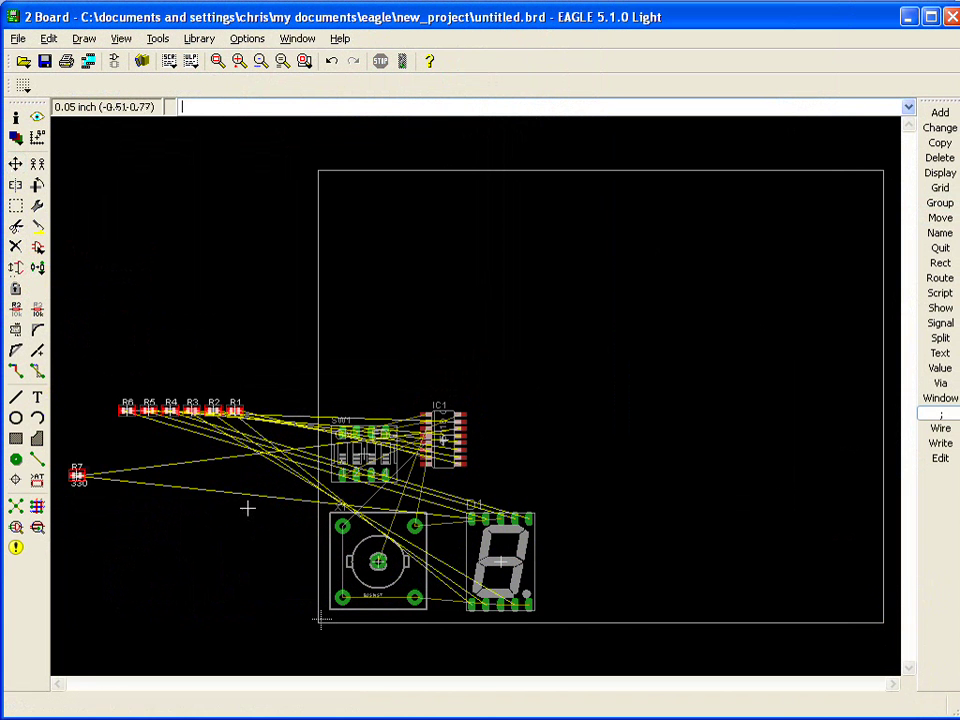
pyautogui.press('F7')
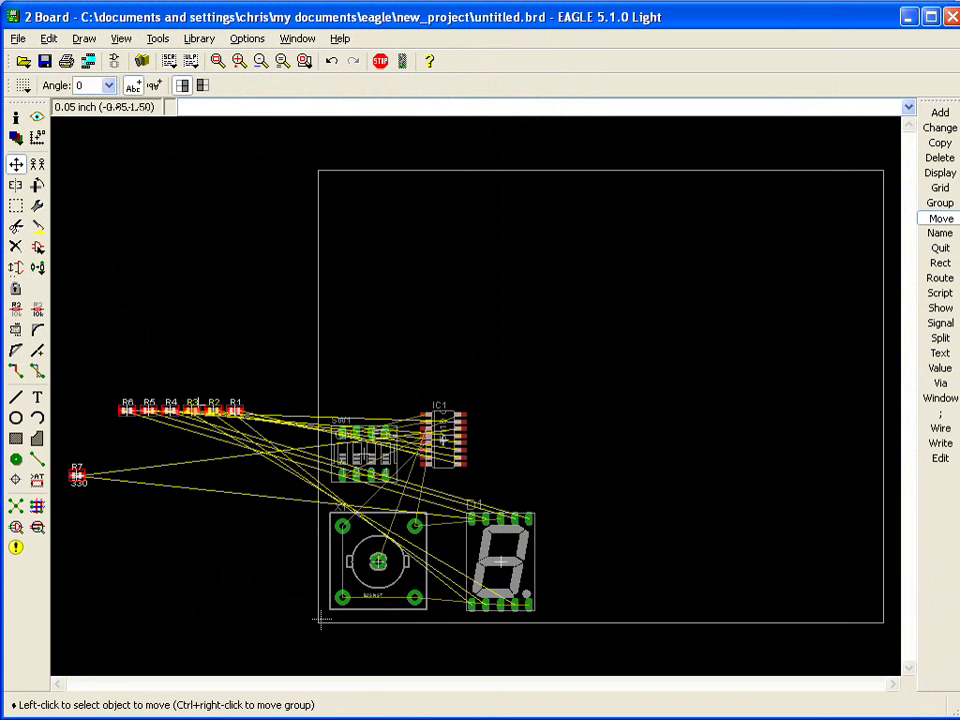
pyautogui.rightClick(198, 407)
pyautogui.click(268, 717)
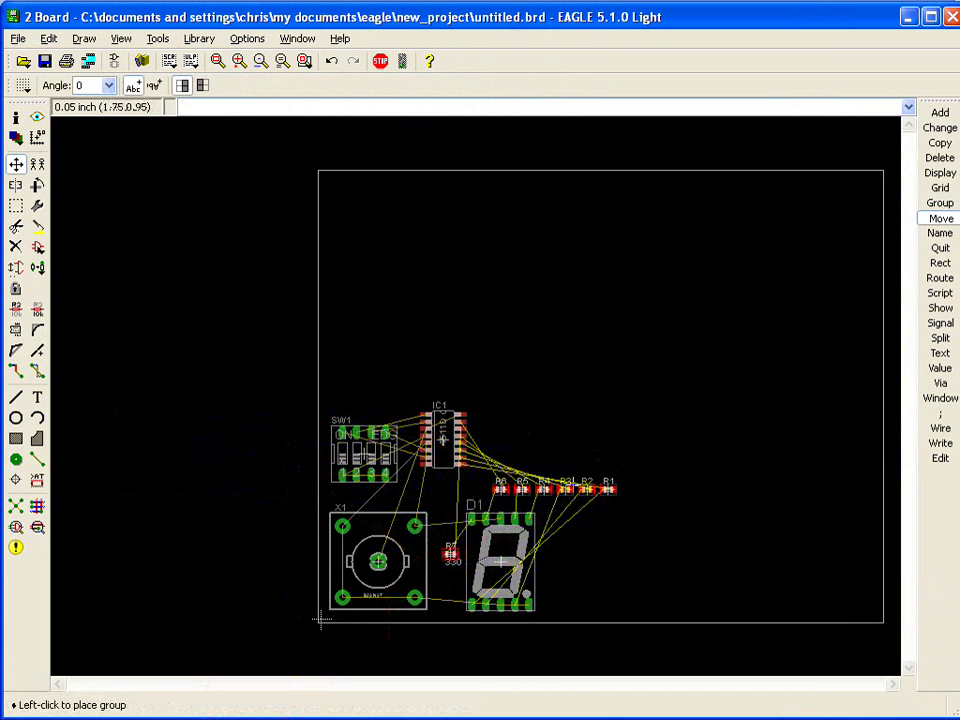
pyautogui.click(565, 487)
# Draw a rectangular polygon about 1.75 by 1.65 inches on layer 16 Bottom around X1, SW1, IC1 and D1
pyautogui.scroll(4, 470, 420)
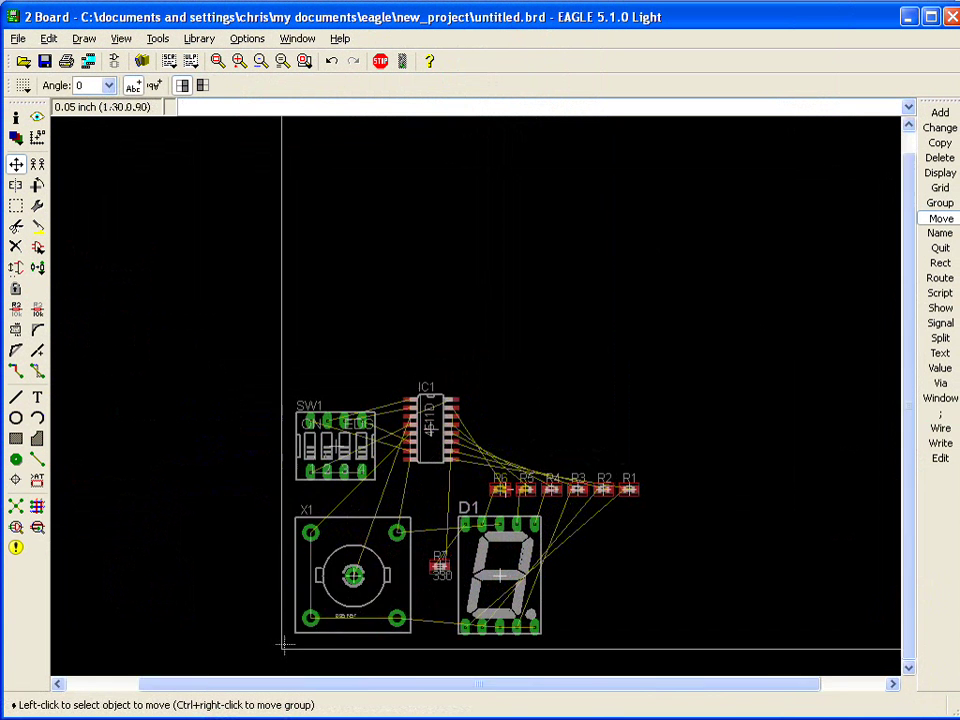
pyautogui.scroll(3, 561, 570)
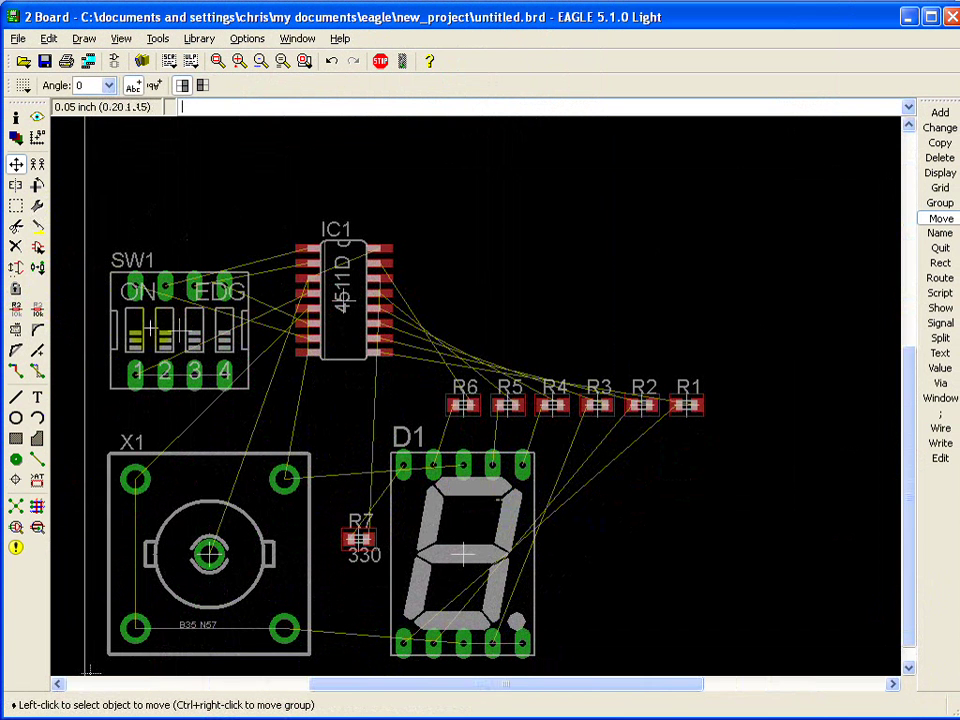
pyautogui.click(16, 370)
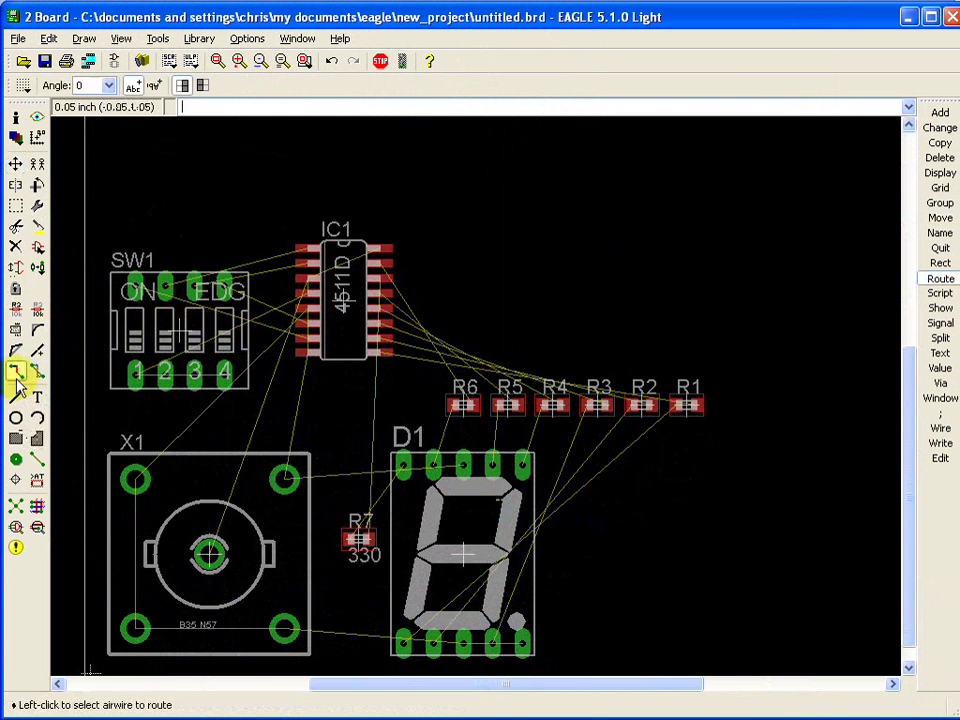
pyautogui.click(36, 444)
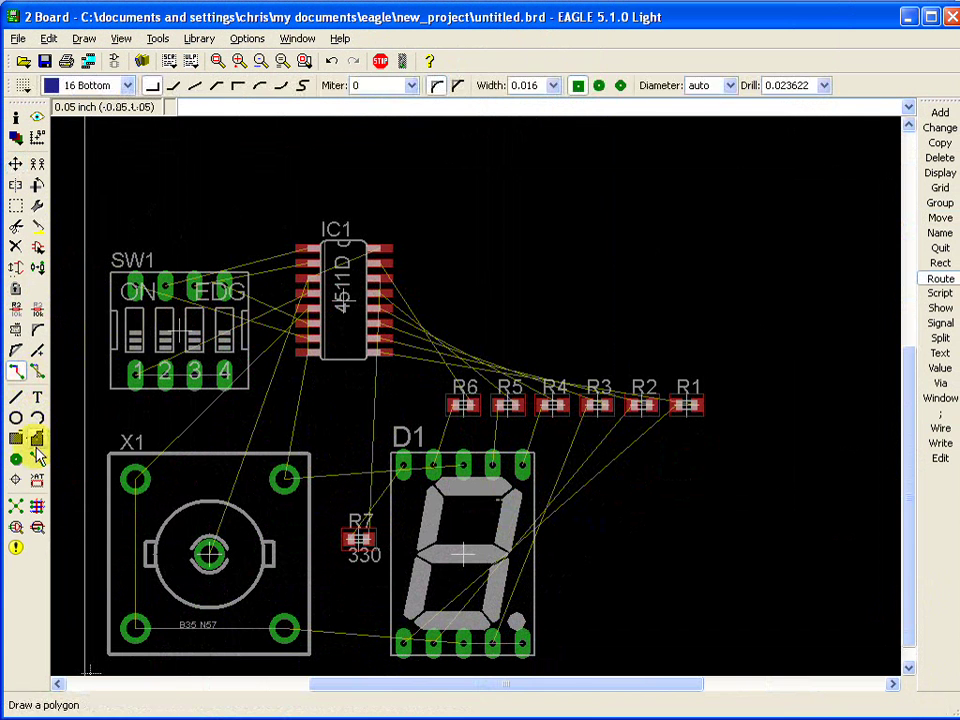
pyautogui.click(80, 207)
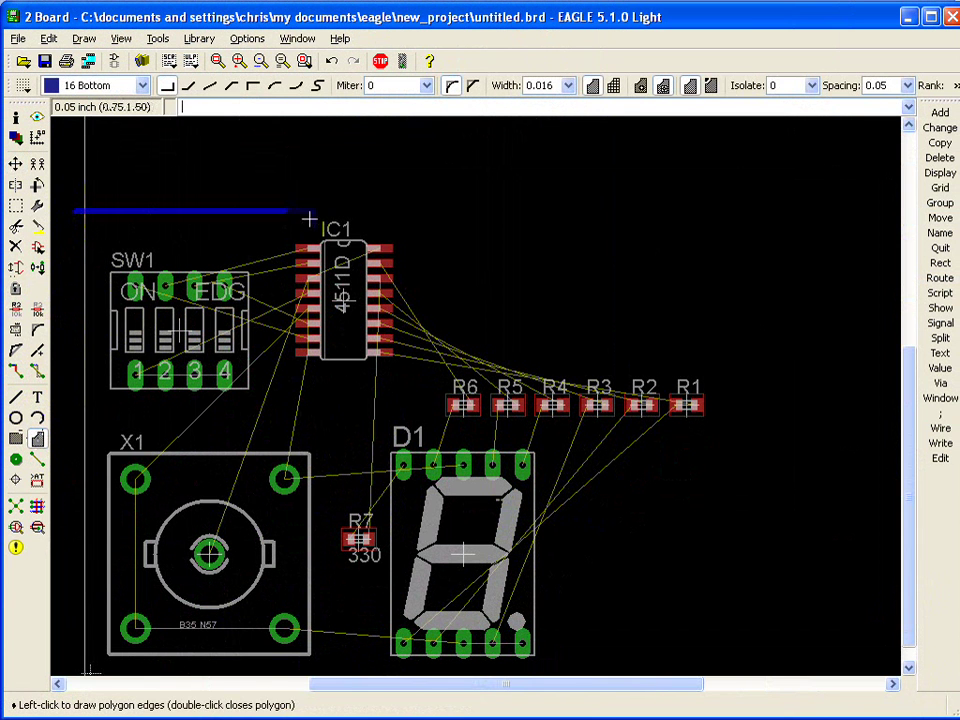
pyautogui.scroll(-1, 637, 437)
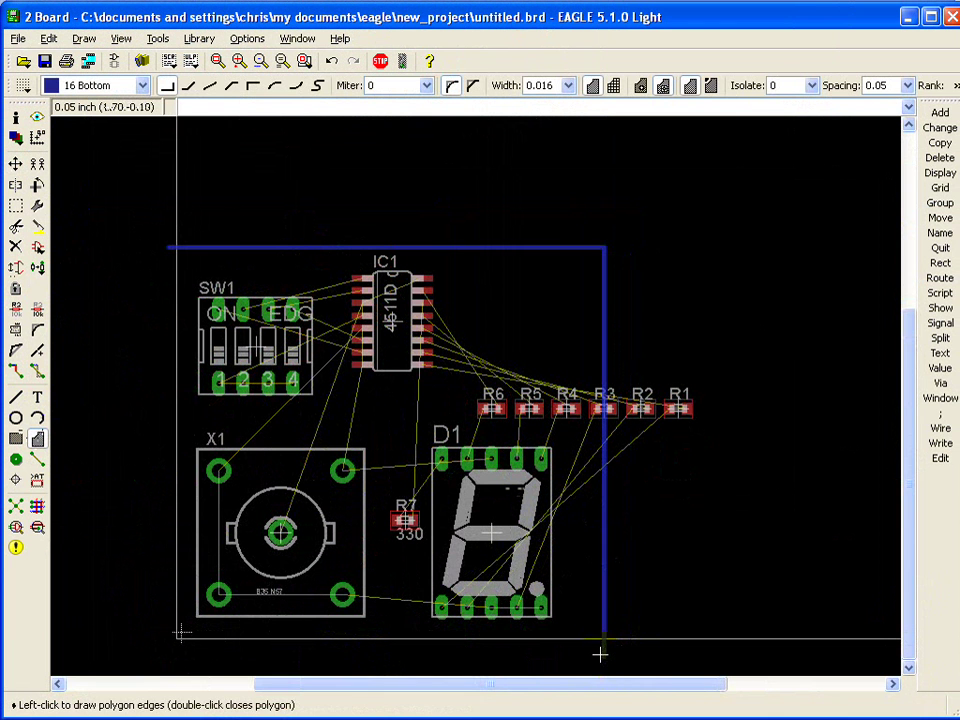
pyautogui.click(603, 654)
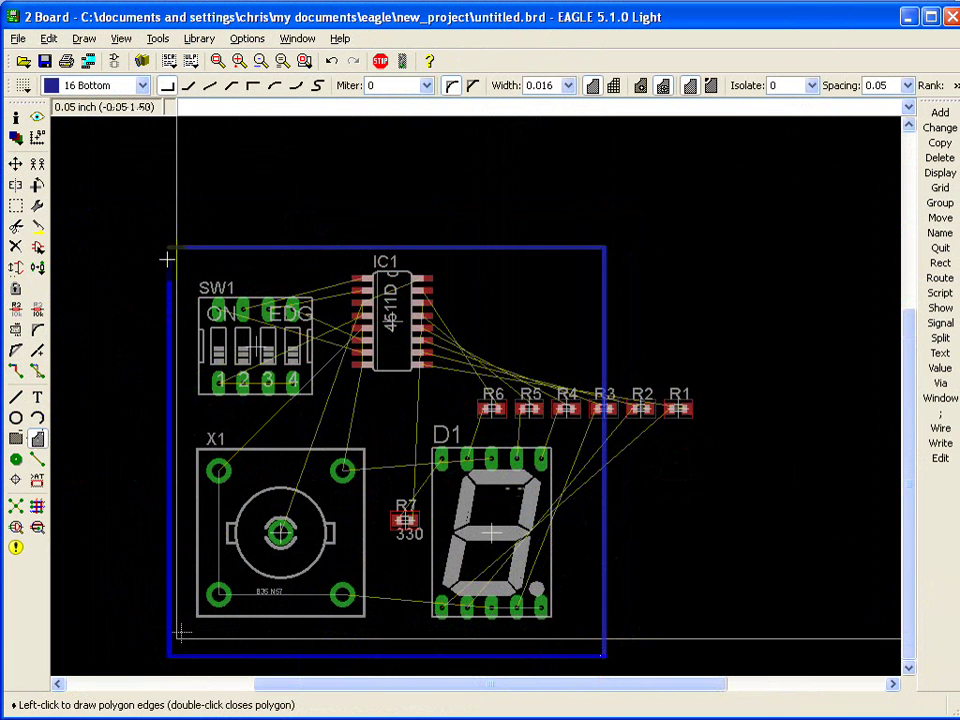
pyautogui.doubleClick(166, 251)
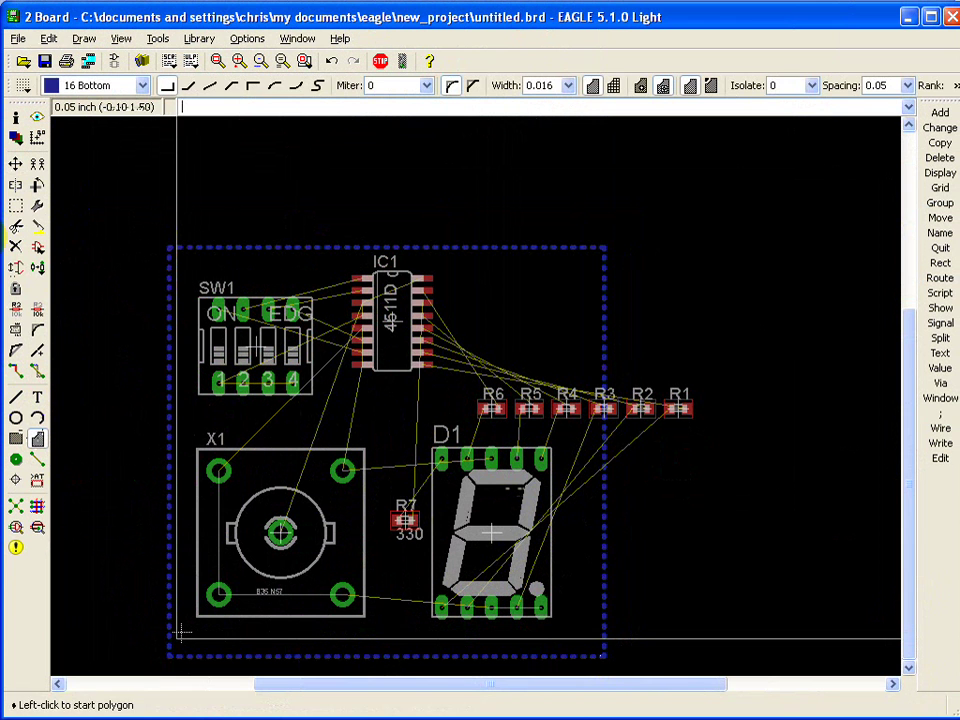
# Rename the bottom-layer polygon to GND
pyautogui.click(15, 308)
pyautogui.click(275, 246)
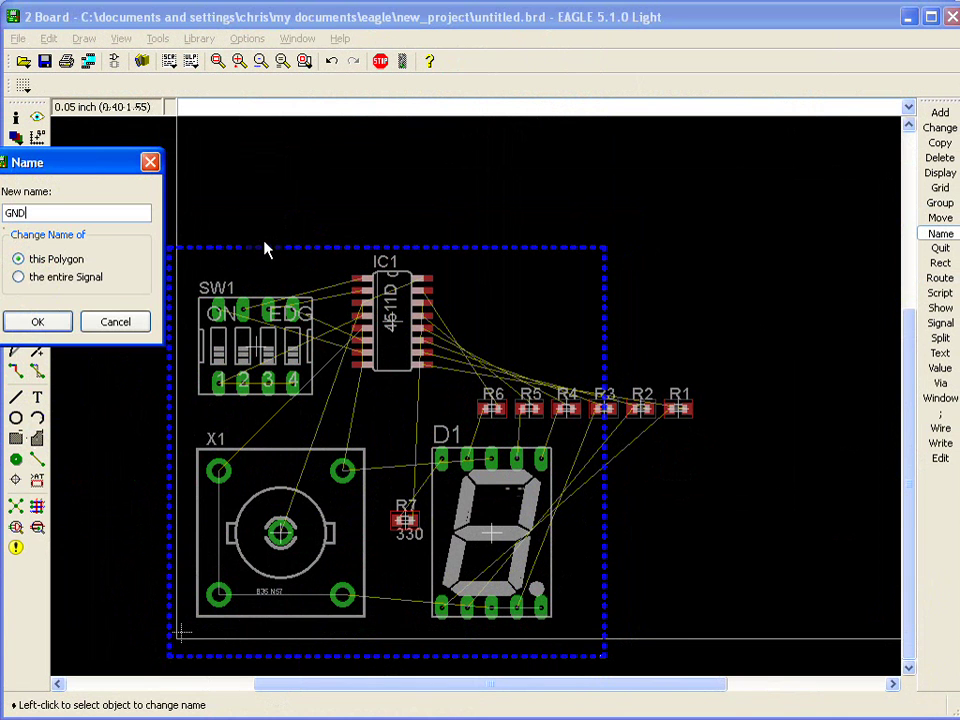
pyautogui.click(37, 321)
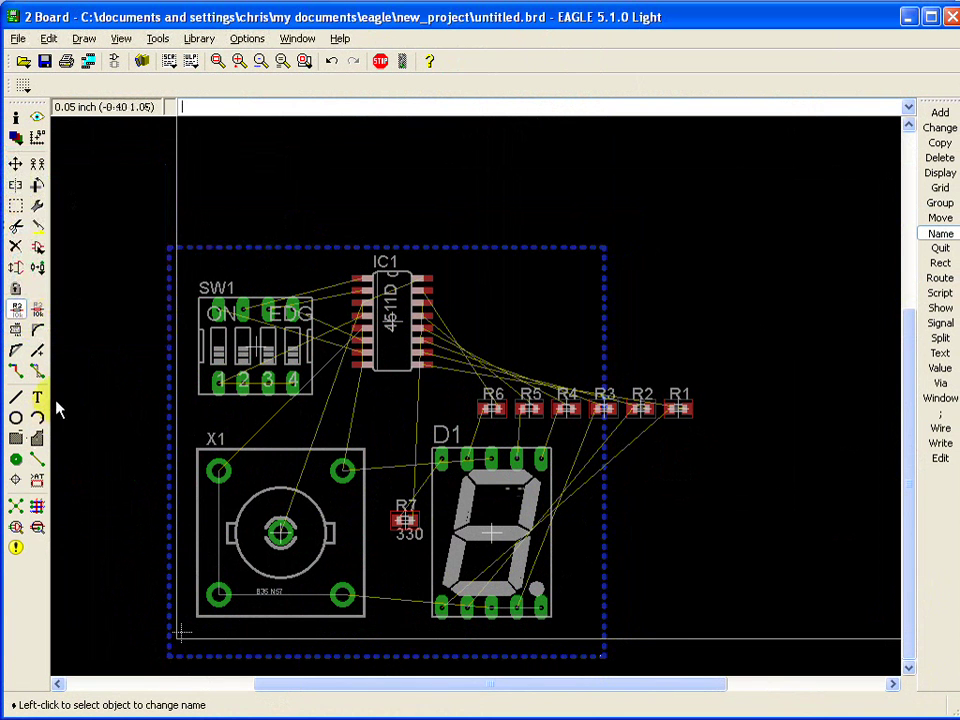
# Run Ratsnest to fill the ground polygon and recalculate the airwires, and inspect the remaining connections
pyautogui.click(17, 506)
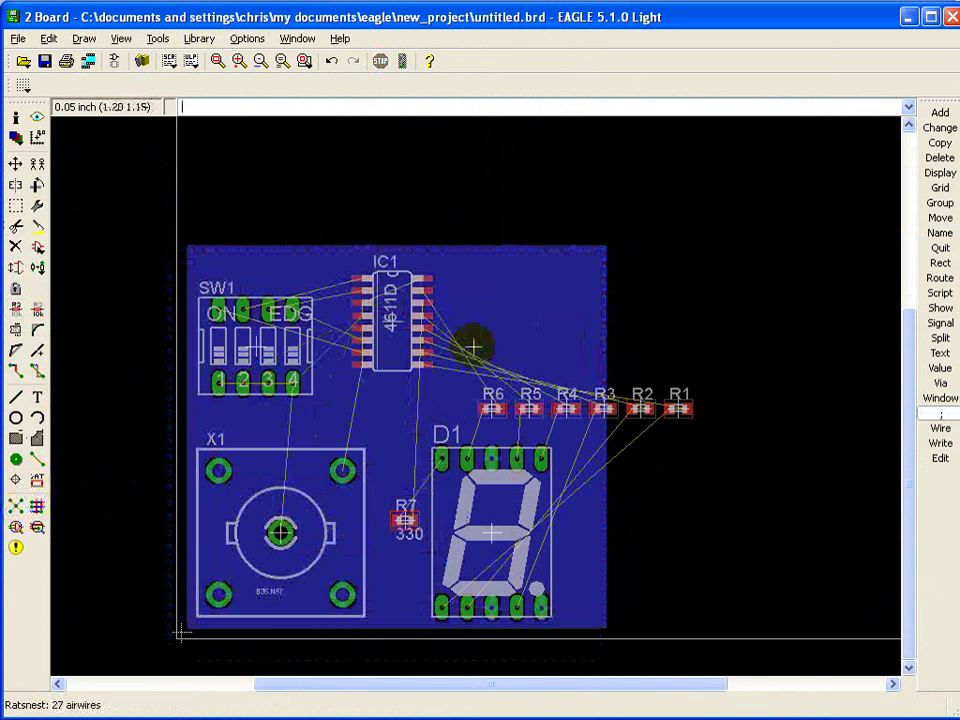
pyautogui.scroll(2, 474, 347)
pyautogui.scroll(-2, 500, 430)
pyautogui.scroll(1, 530, 455)
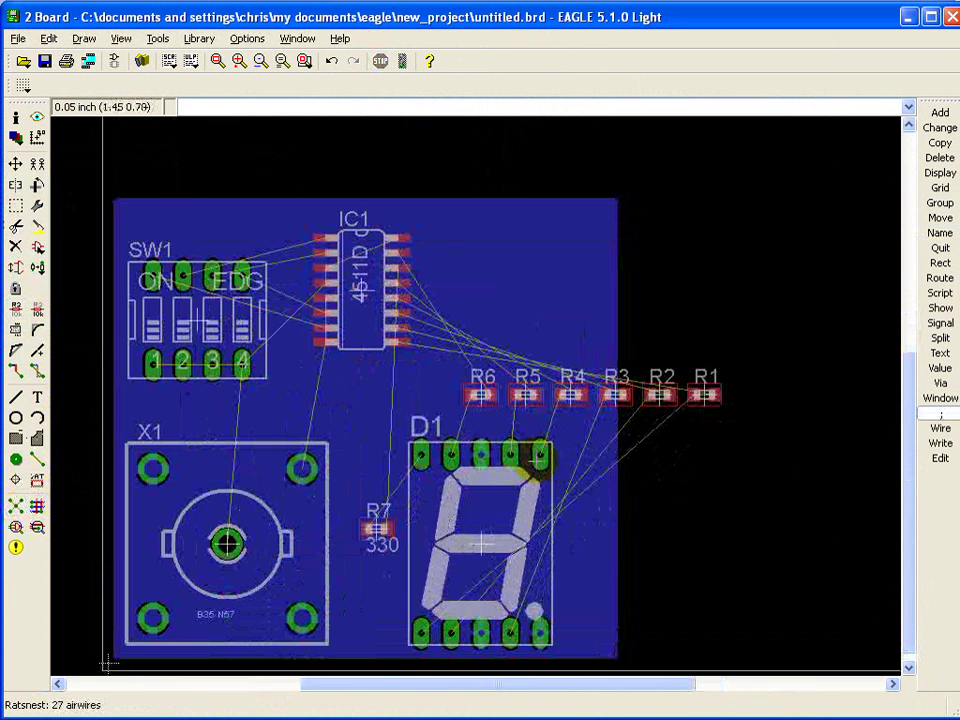
pyautogui.scroll(-1, 548, 455)
pyautogui.scroll(1, 686, 372)
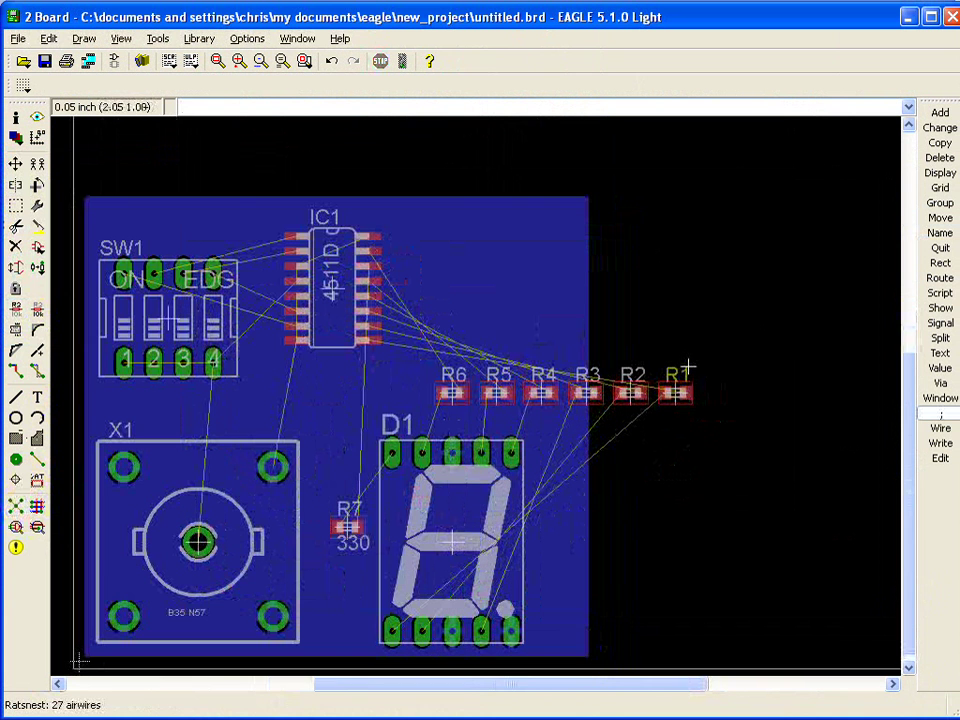
# Route a 0.04 inch wide V+ track on layer 1 Top from X1's centre pad up to SW1's lower pad row
pyautogui.click(18, 375)
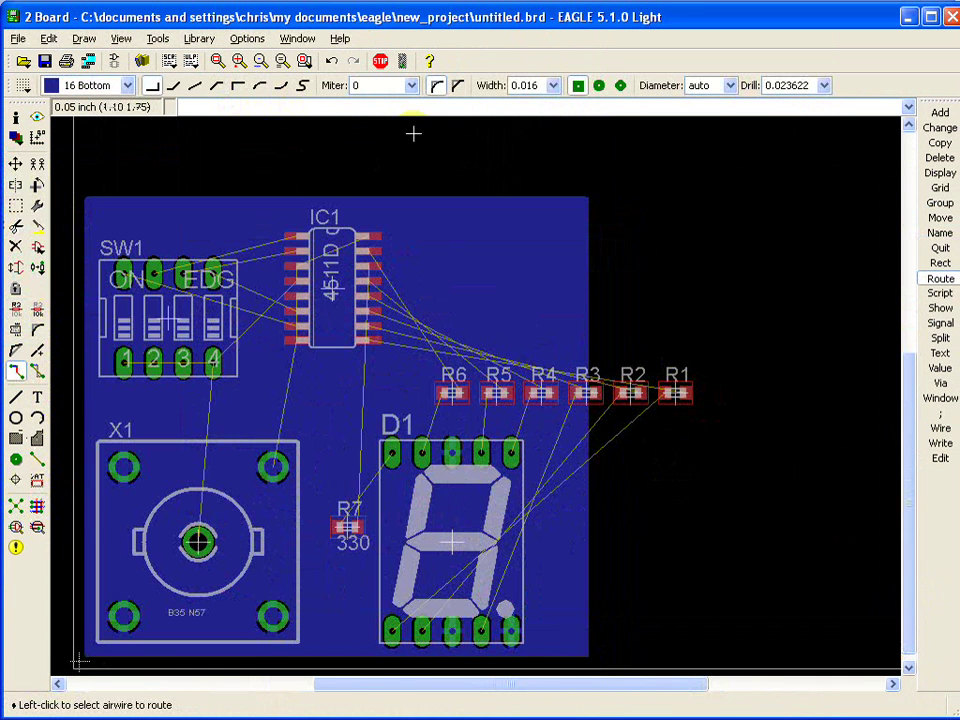
pyautogui.click(553, 88)
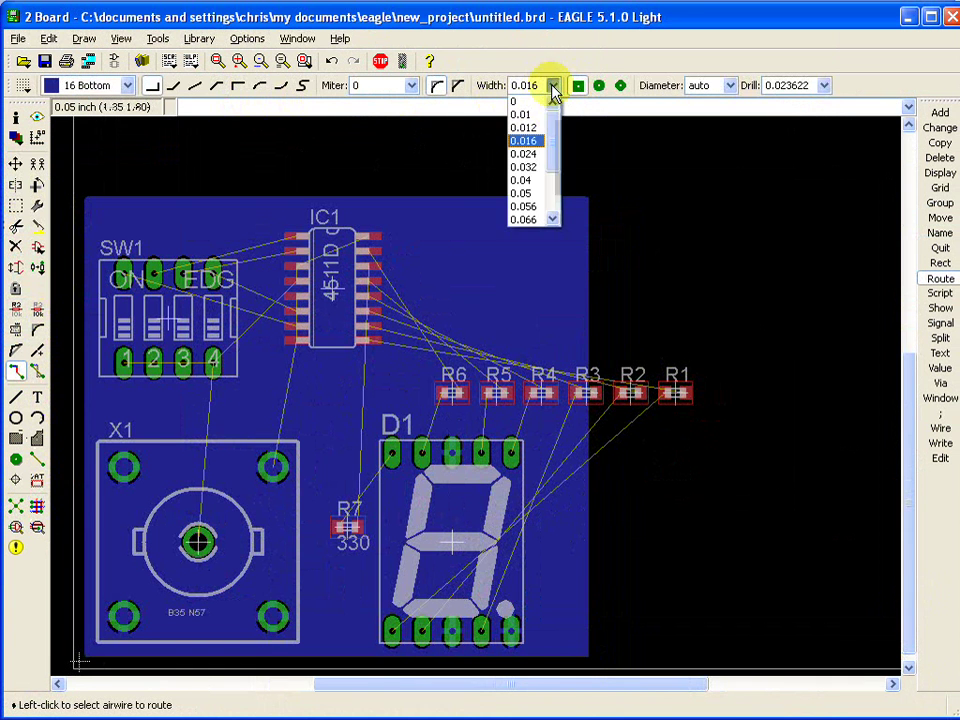
pyautogui.click(534, 183)
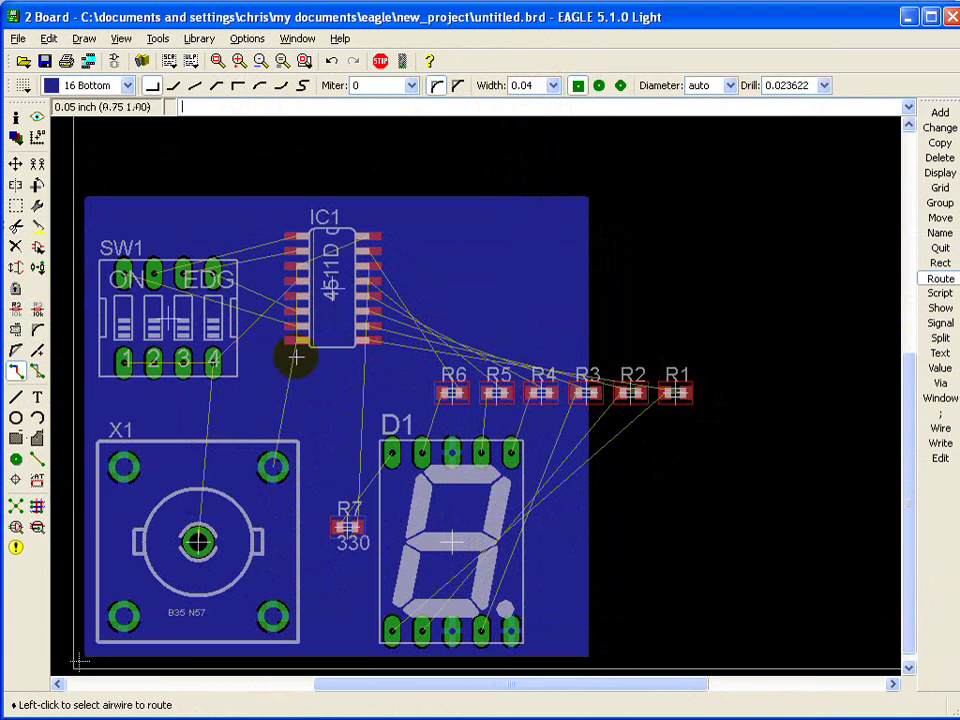
pyautogui.click(196, 540)
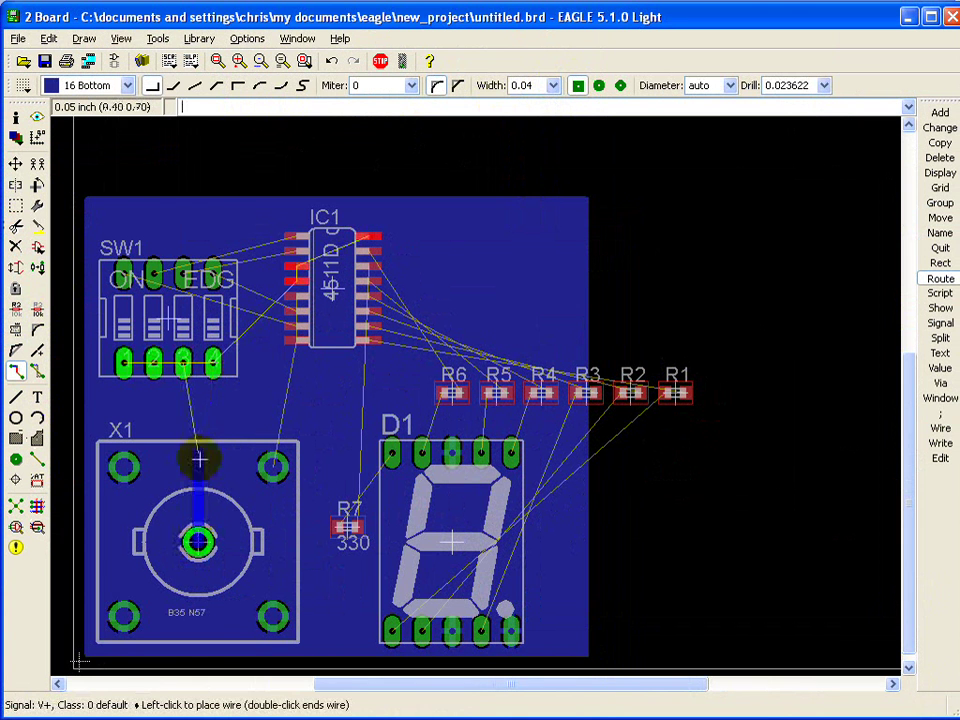
pyautogui.click(128, 85)
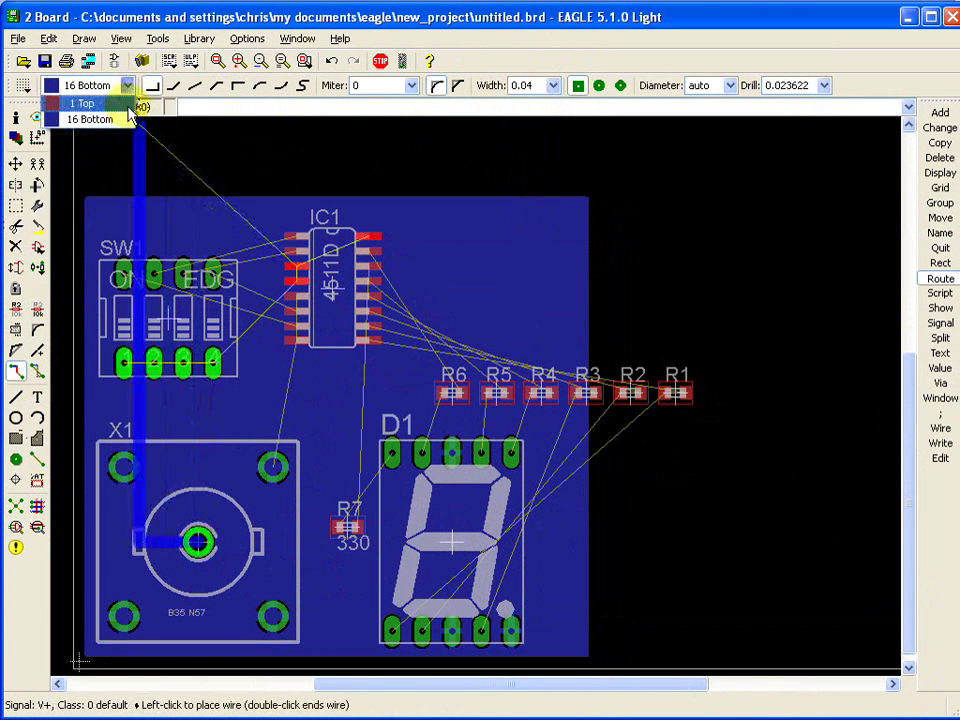
pyautogui.click(86, 101)
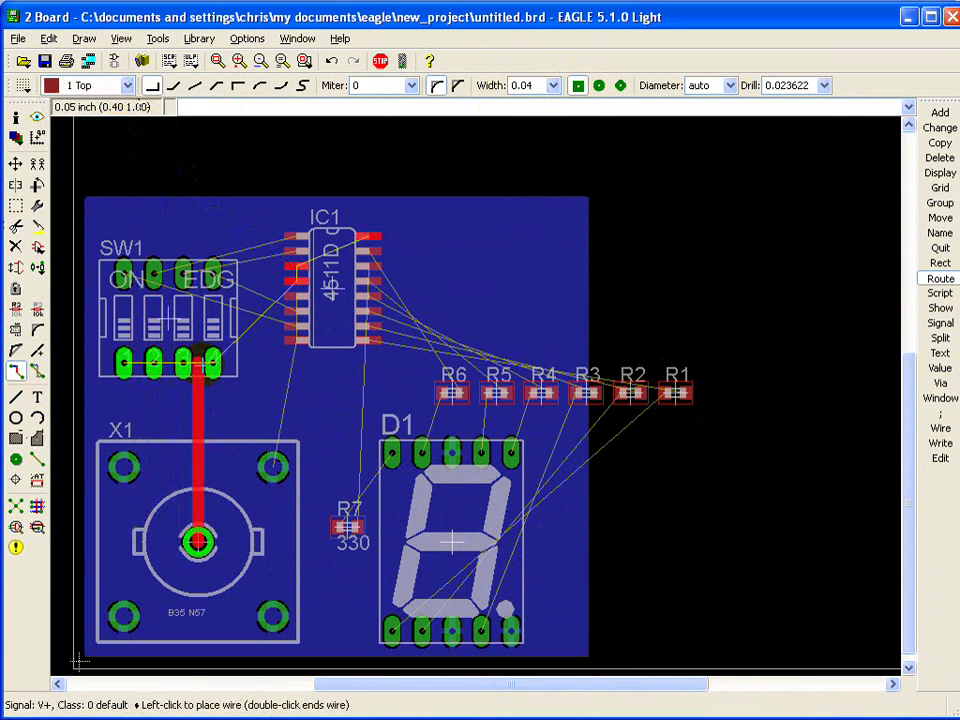
pyautogui.click(211, 364)
# Extend the V+ track along SW1's lower row so that pads 1 to 4 are all connected
pyautogui.click(188, 365)
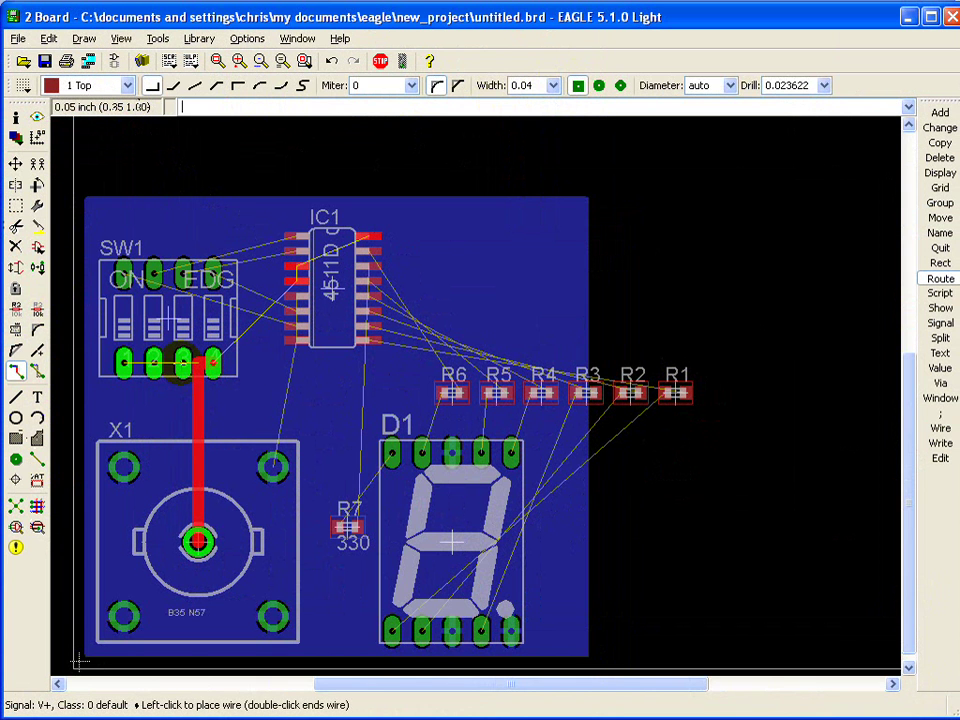
pyautogui.click(183, 362)
pyautogui.click(150, 362)
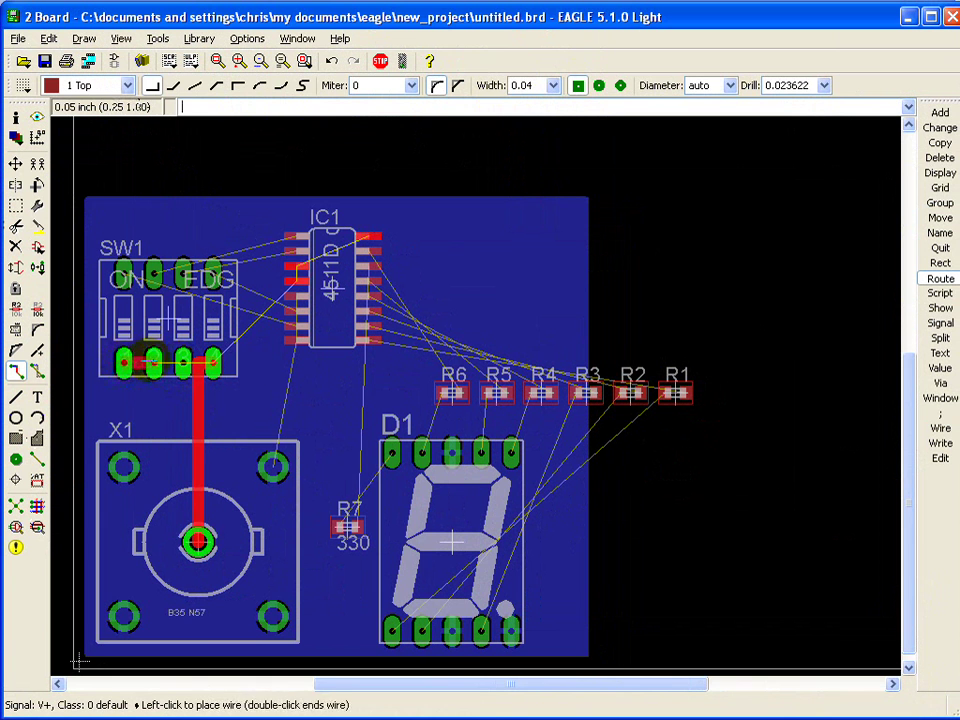
pyautogui.click(150, 362)
pyautogui.click(150, 362)
pyautogui.click(180, 362)
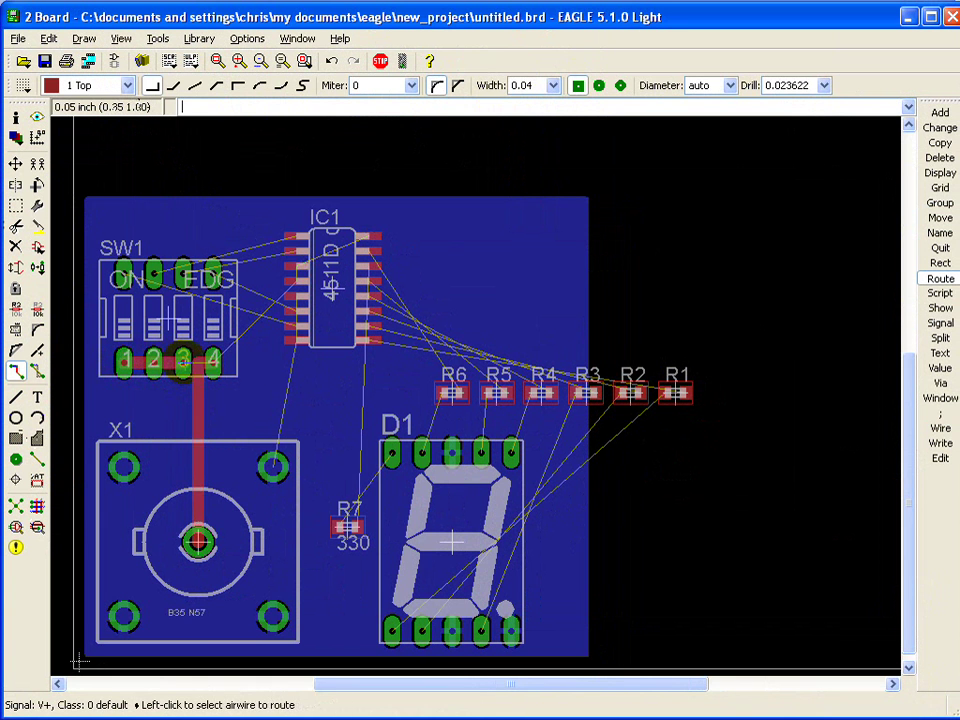
pyautogui.click(183, 362)
pyautogui.click(197, 360)
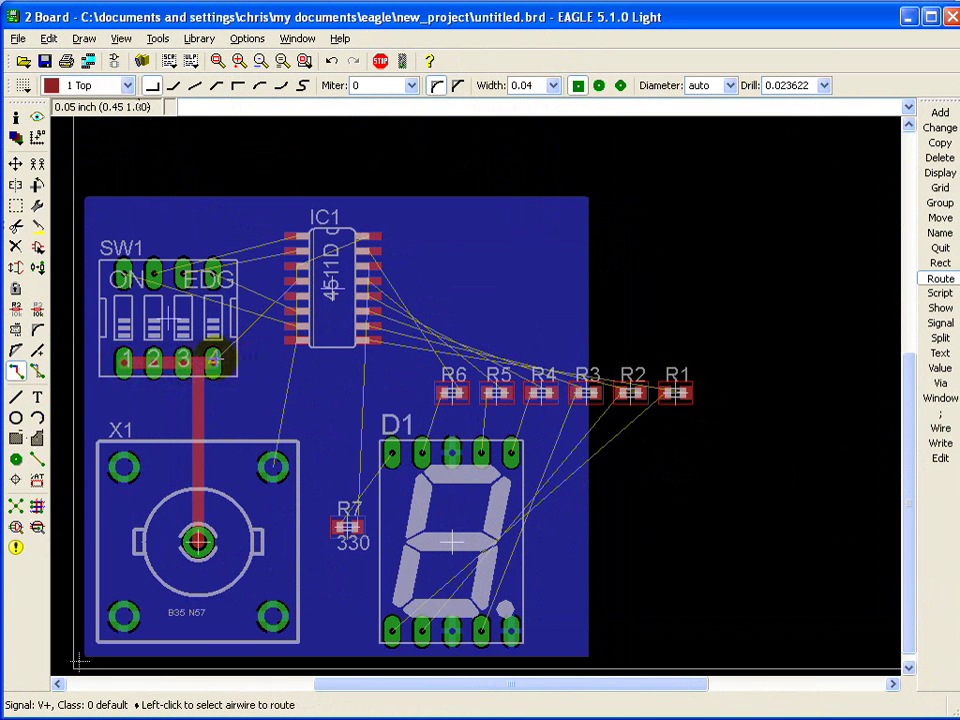
# Route the V+ track from SW1 pad 4 to IC1's third and fourth left-side pads, running it underneath the chip
pyautogui.click(213, 362)
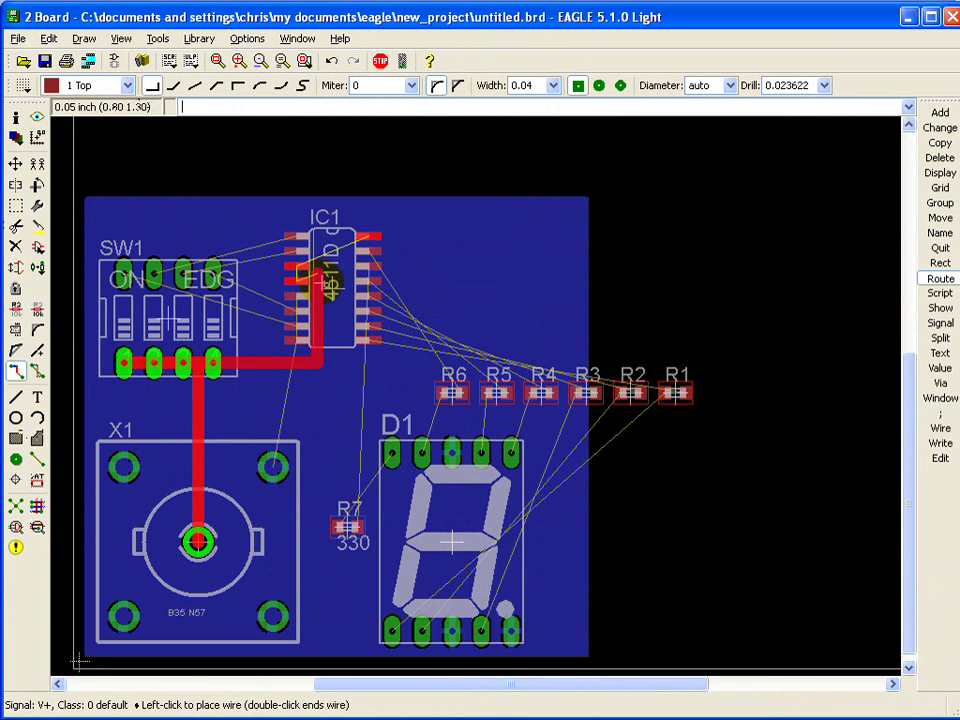
pyautogui.press('alt')
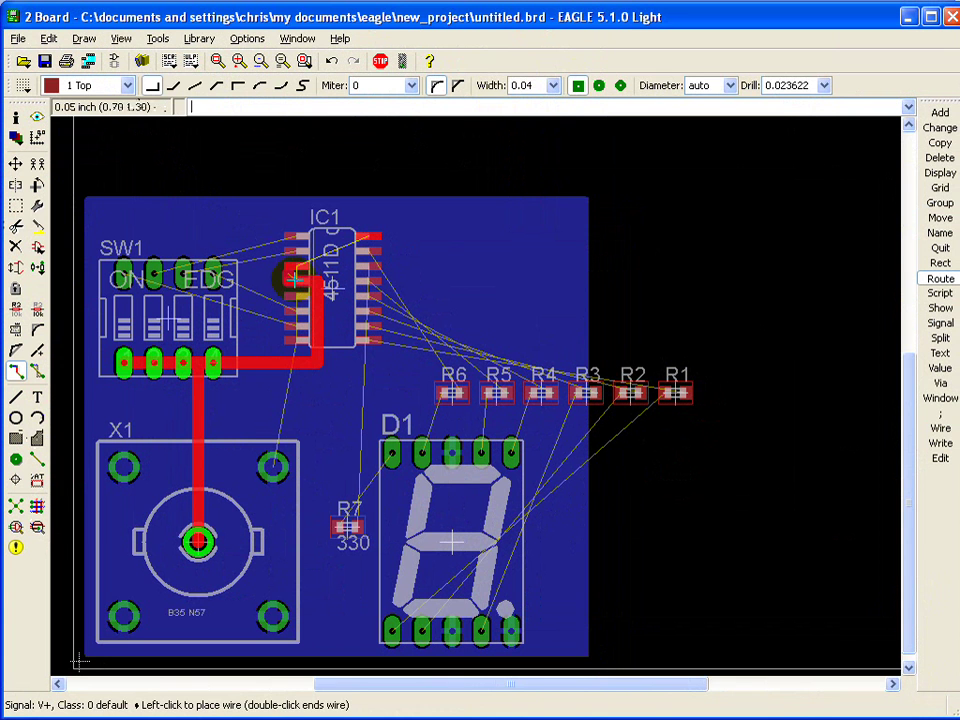
pyautogui.click(198, 541)
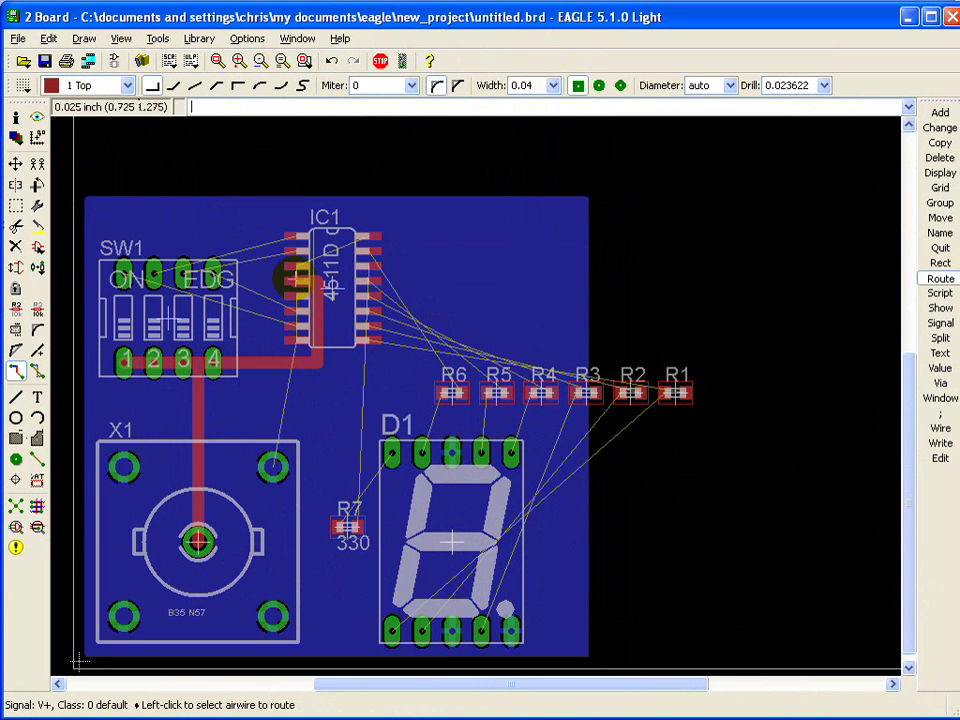
pyautogui.click(297, 275)
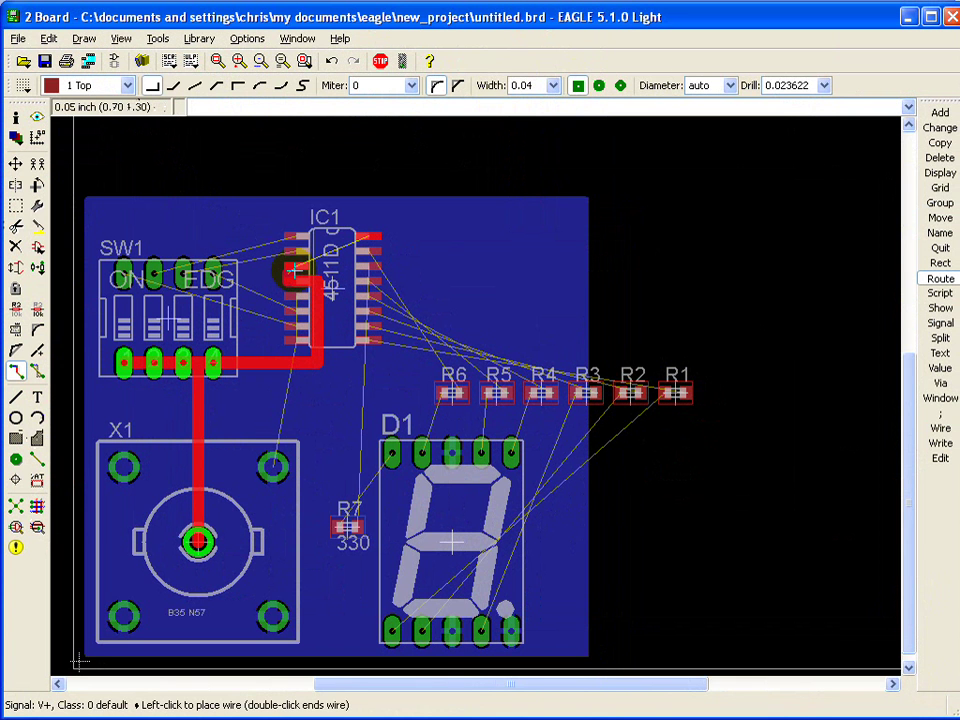
pyautogui.press('alt')
pyautogui.click(292, 263)
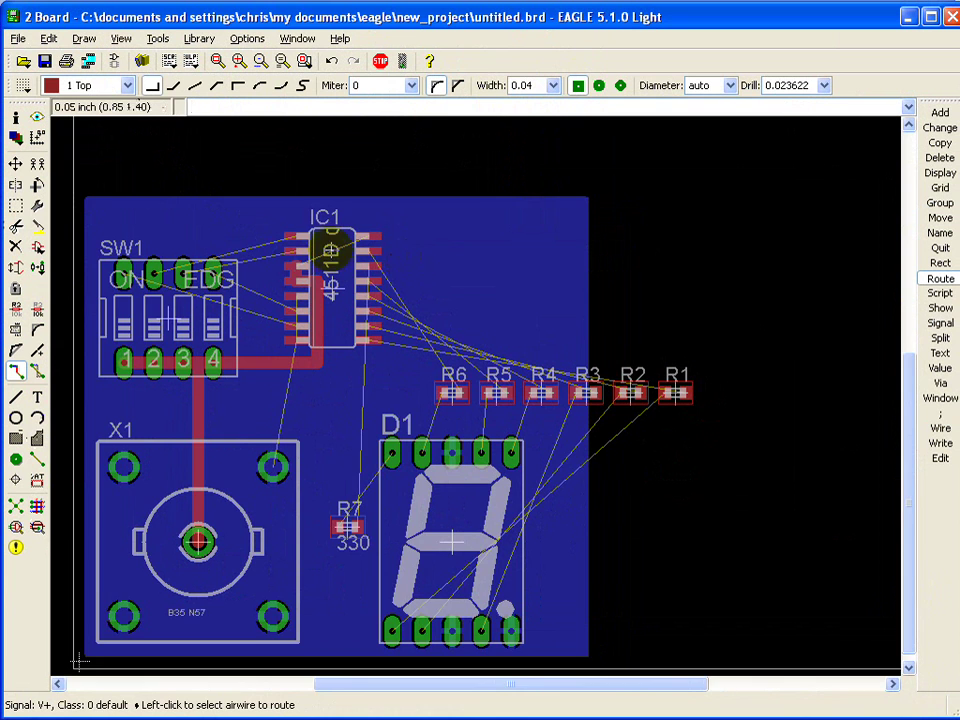
pyautogui.scroll(2, 333, 255)
pyautogui.scroll(-2, 429, 343)
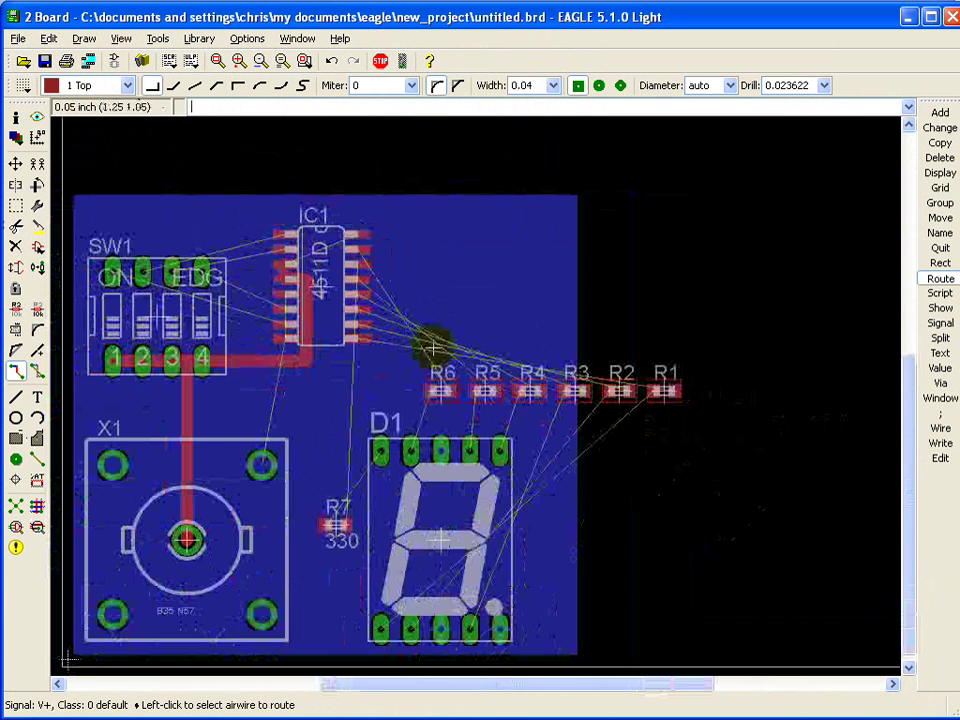
pyautogui.scroll(-1, 418, 366)
pyautogui.scroll(1, 266, 277)
pyautogui.scroll(1, 418, 349)
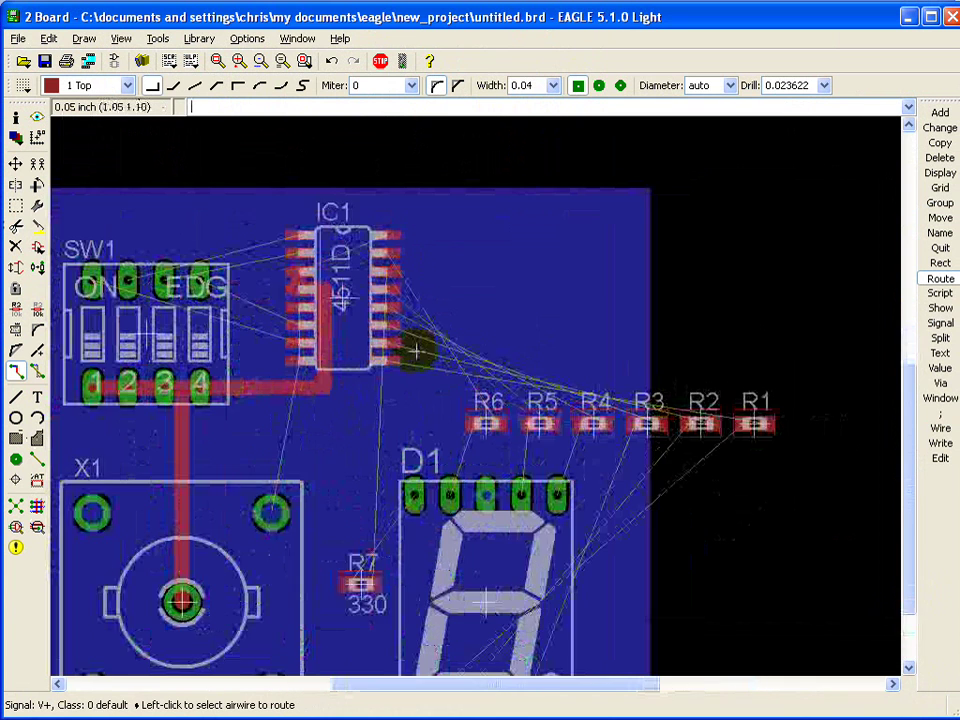
pyautogui.scroll(-1, 302, 284)
pyautogui.scroll(-1, 300, 284)
pyautogui.scroll(1, 257, 268)
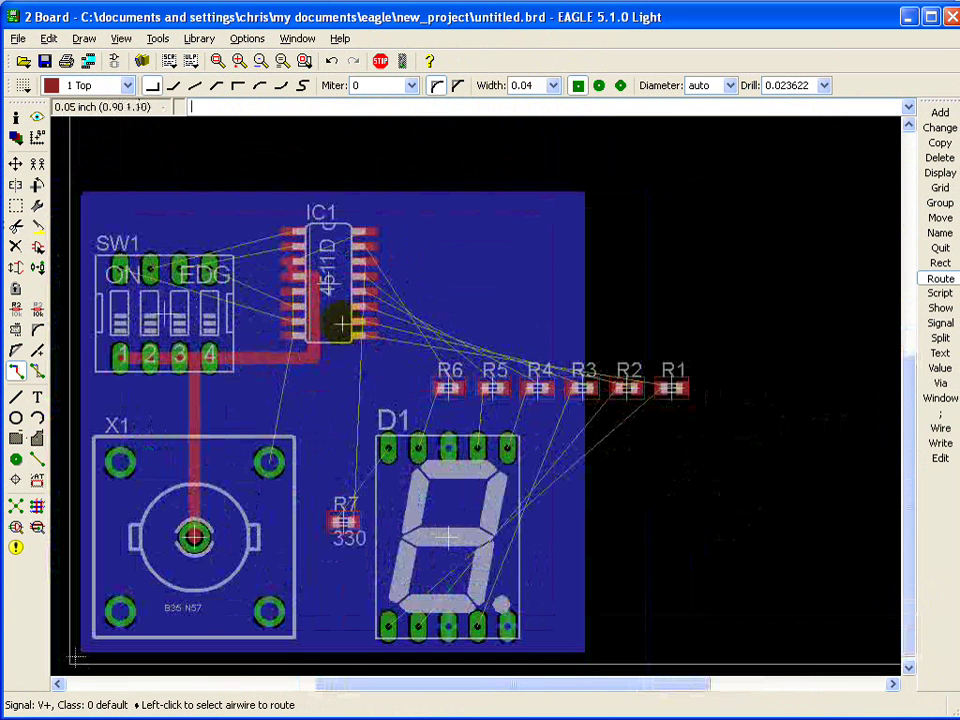
# Set the track width to 0.016 inch and route SW1's second upper pad to IC1's top left pad with a right-angle bend
pyautogui.scroll(1, 150, 216)
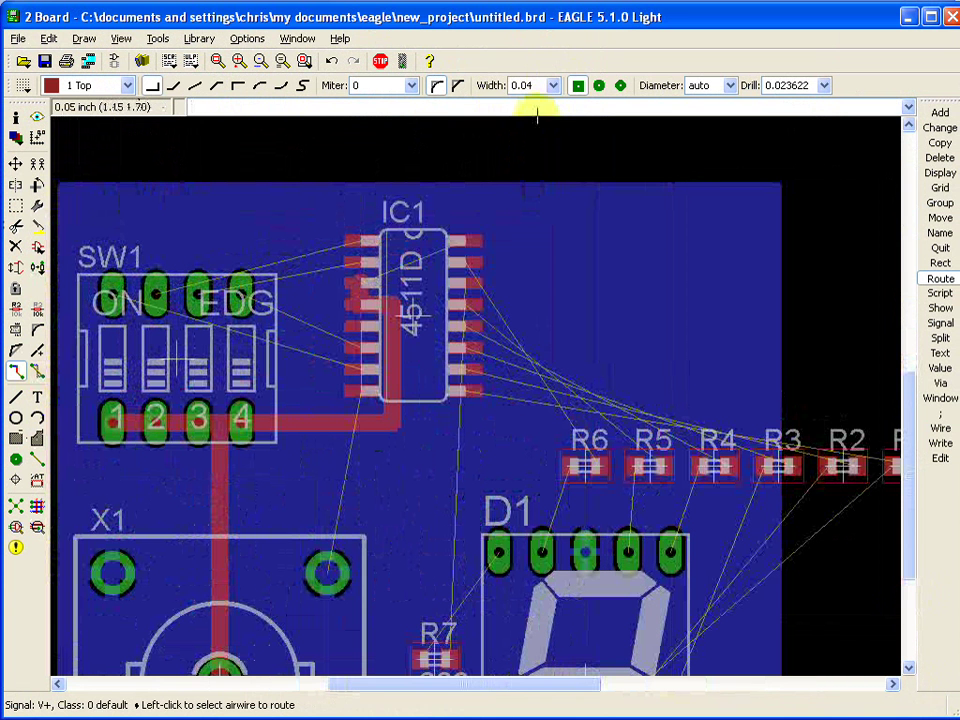
pyautogui.click(553, 86)
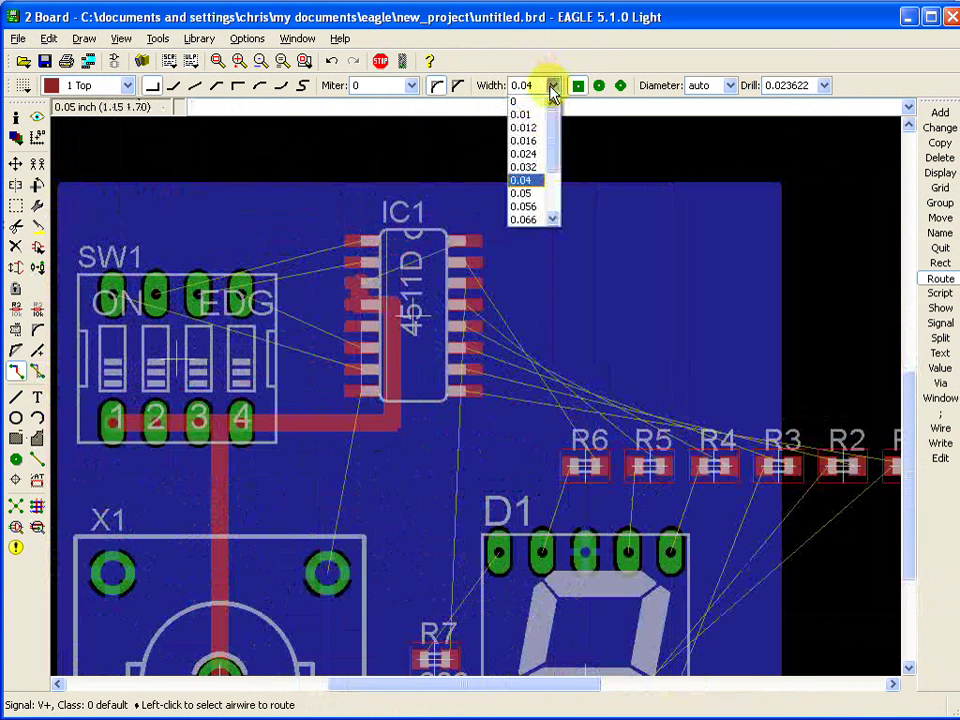
pyautogui.click(530, 142)
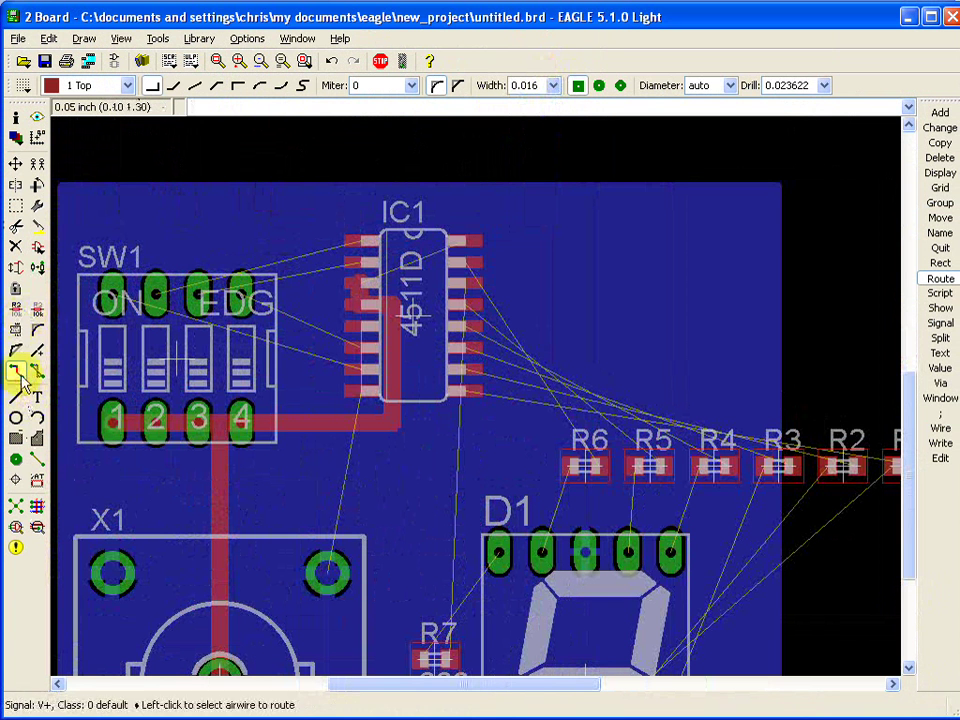
pyautogui.click(155, 288)
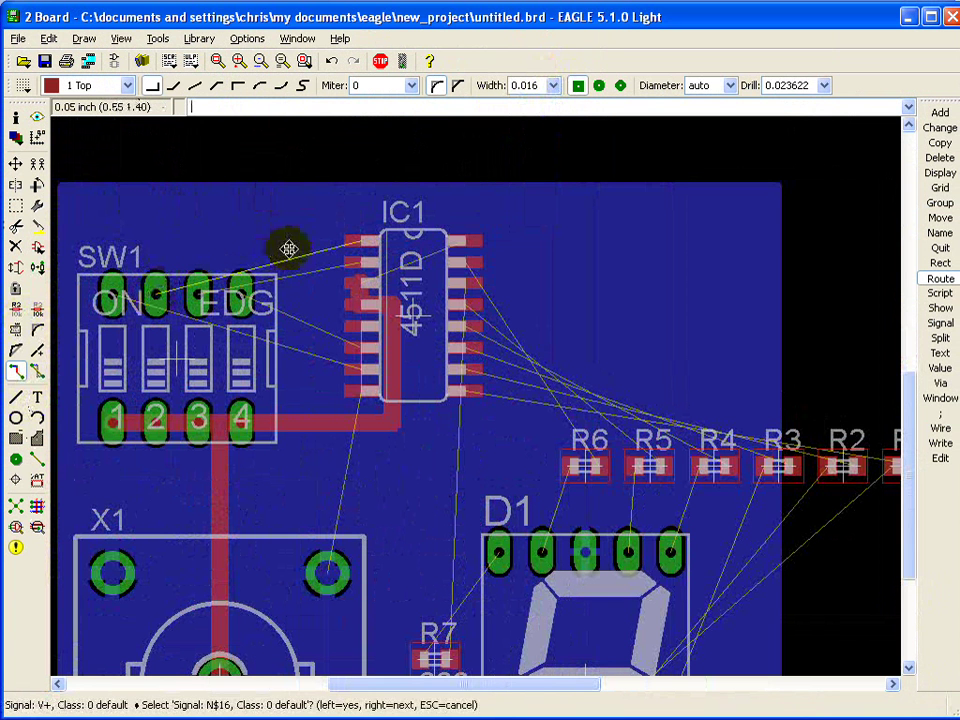
pyautogui.click(165, 294)
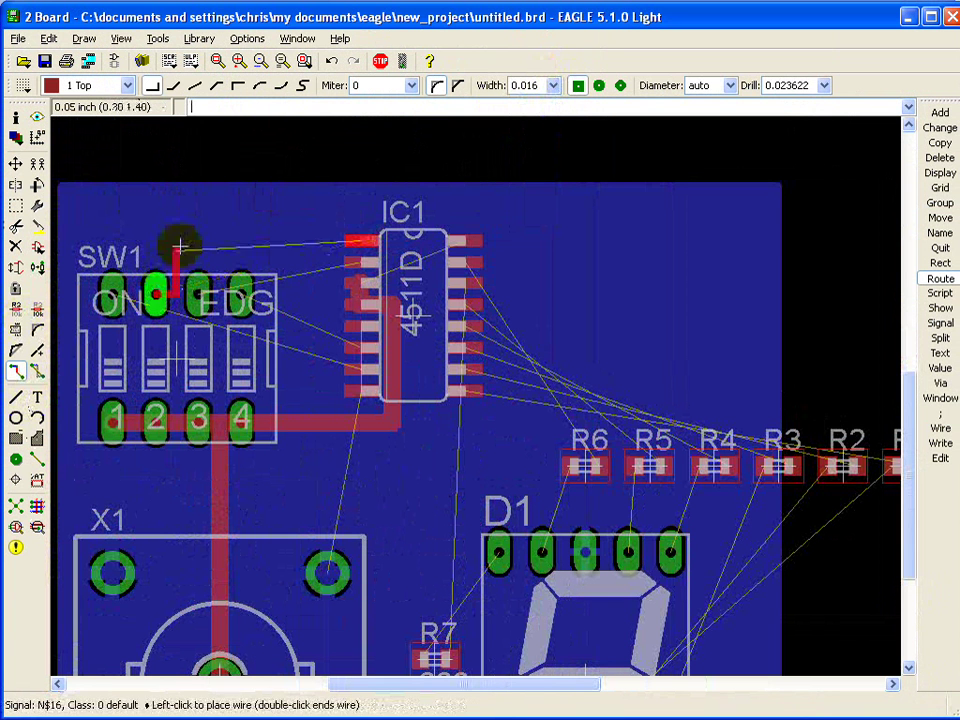
pyautogui.rightClick(359, 241)
pyautogui.rightClick(359, 241)
pyautogui.rightClick(359, 241)
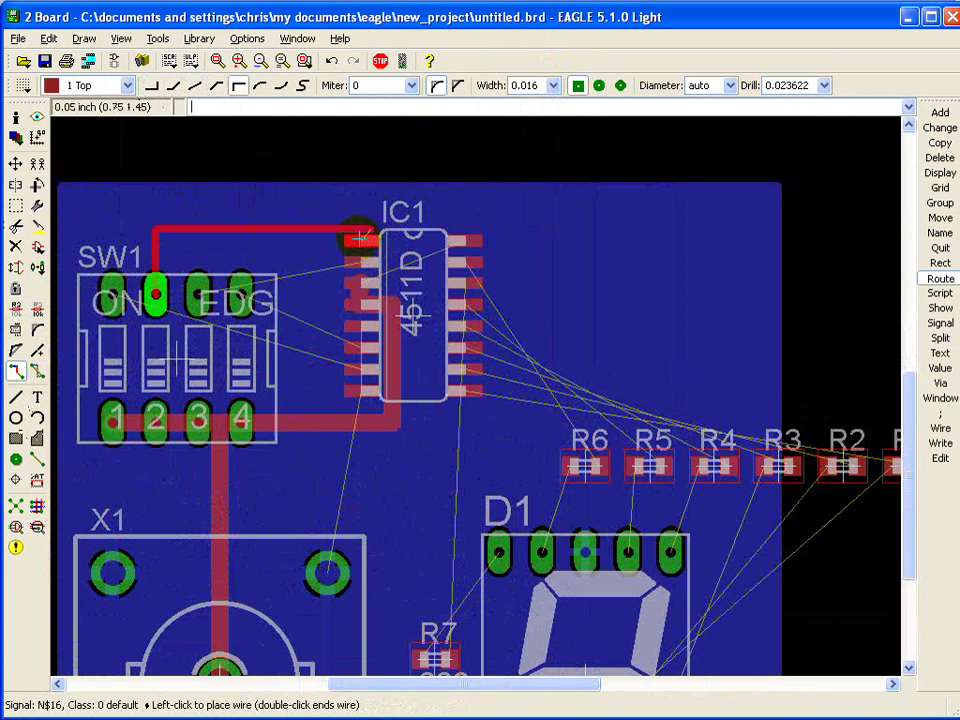
pyautogui.rightClick(359, 241)
pyautogui.press('alt')
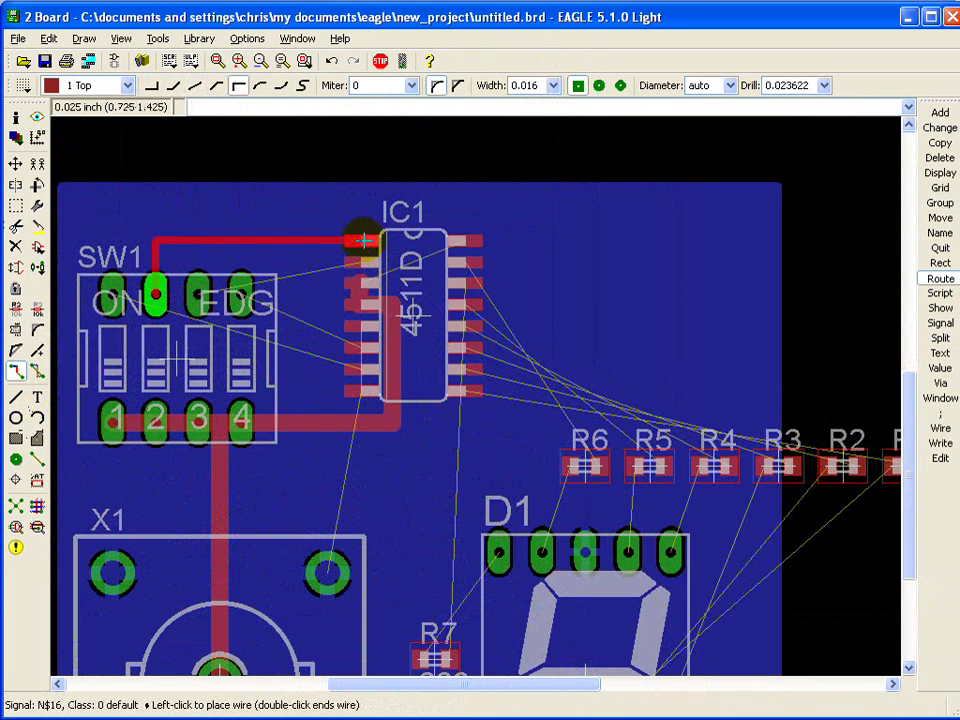
pyautogui.click(364, 240)
# Route SW1's third and fourth upper pads to IC1's second and sixth left-side pads on the top layer
pyautogui.click(198, 290)
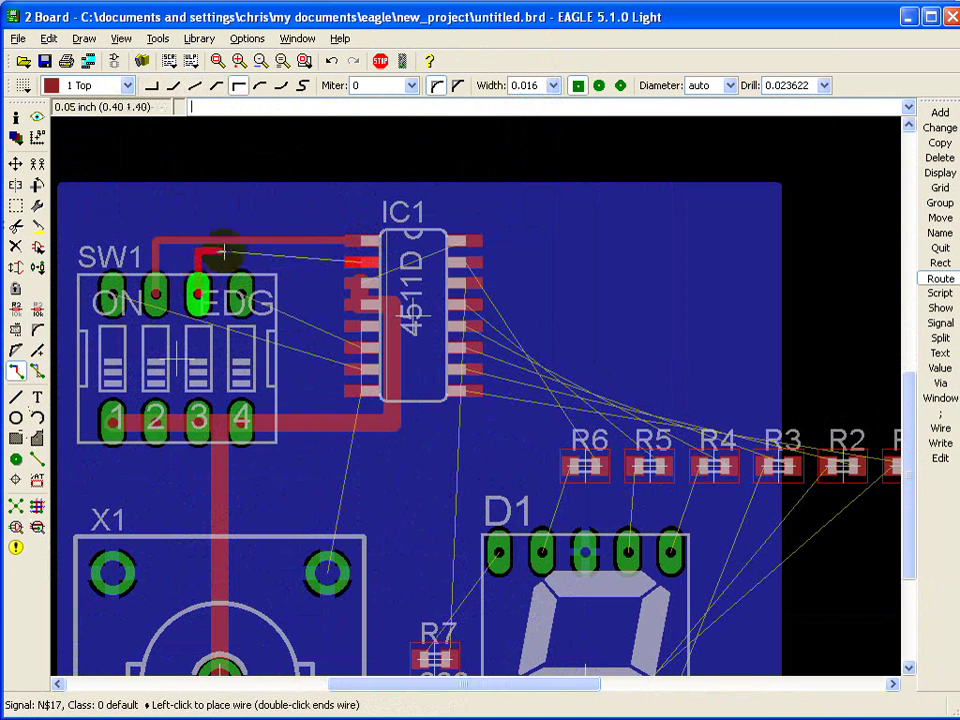
pyautogui.press('alt')
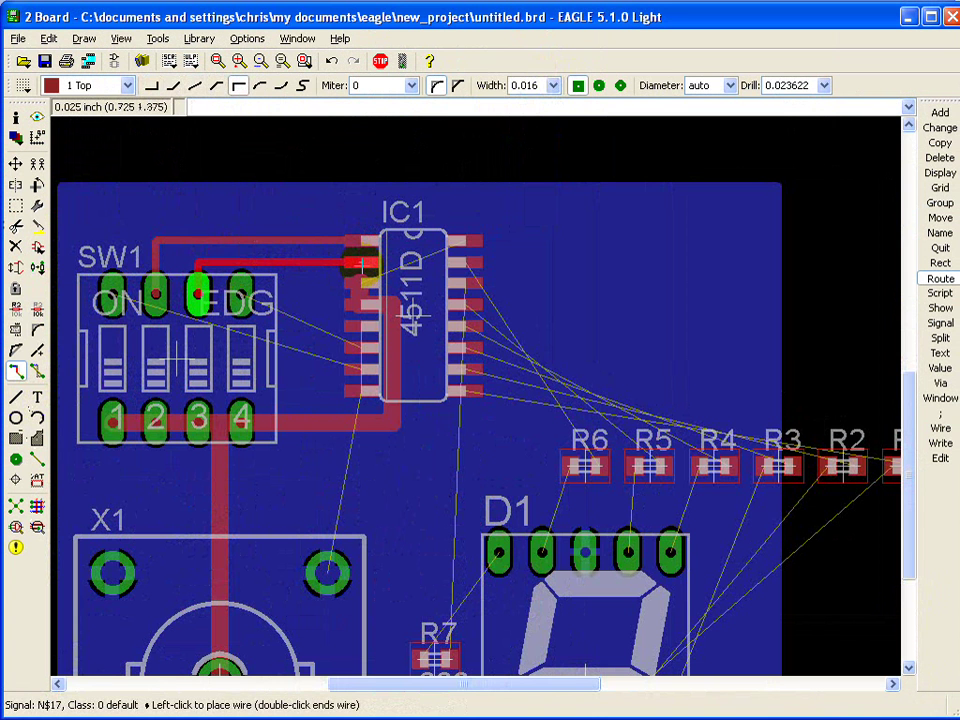
pyautogui.click(364, 265)
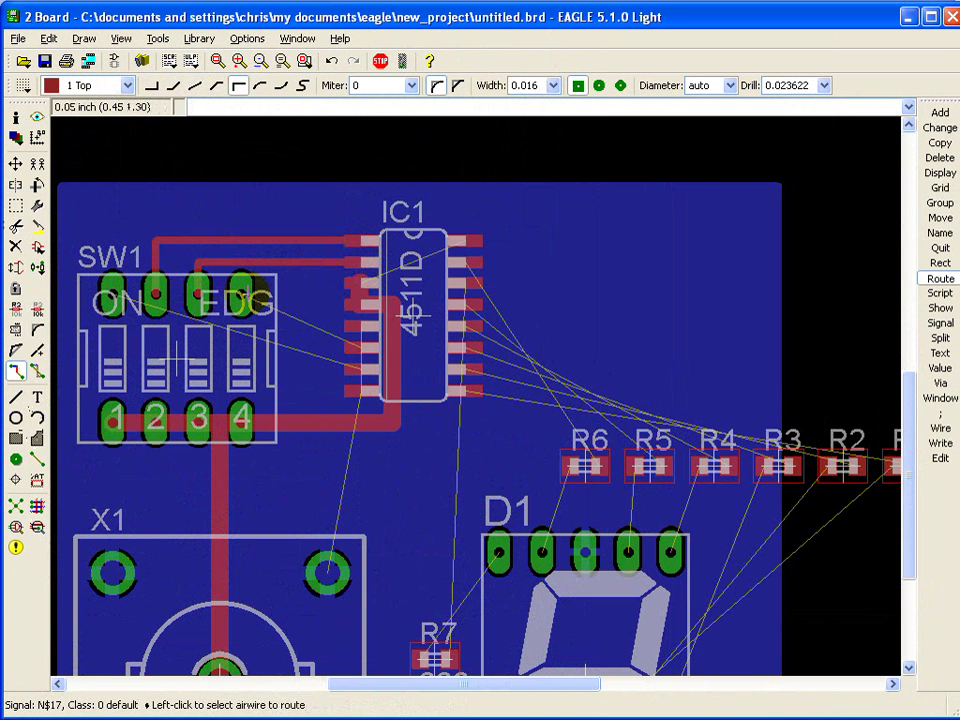
pyautogui.click(241, 293)
pyautogui.press('alt')
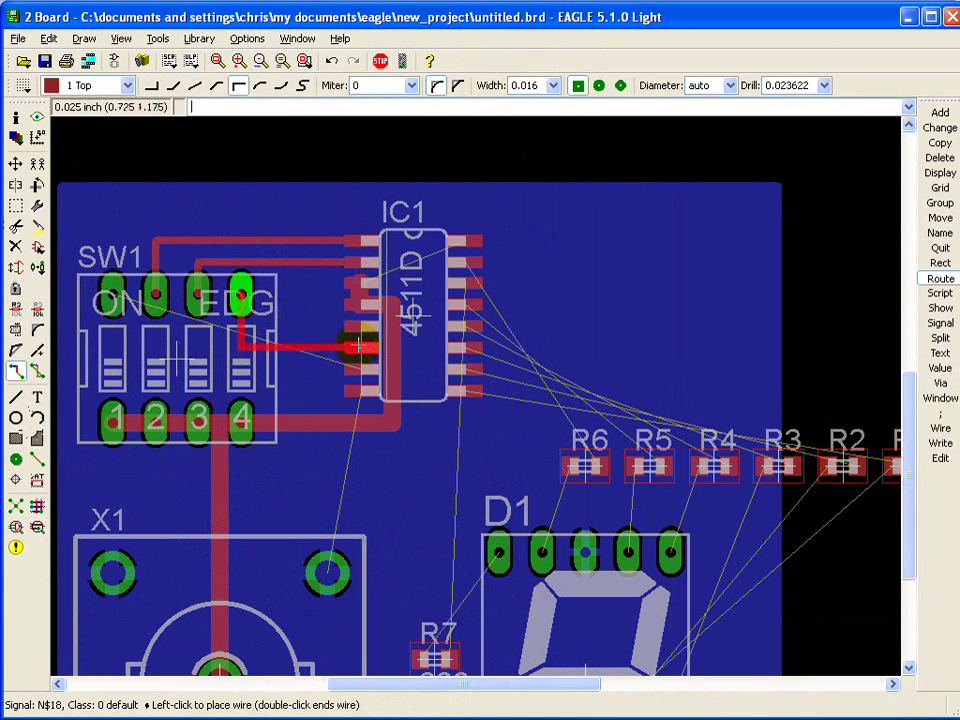
pyautogui.press('Escape')
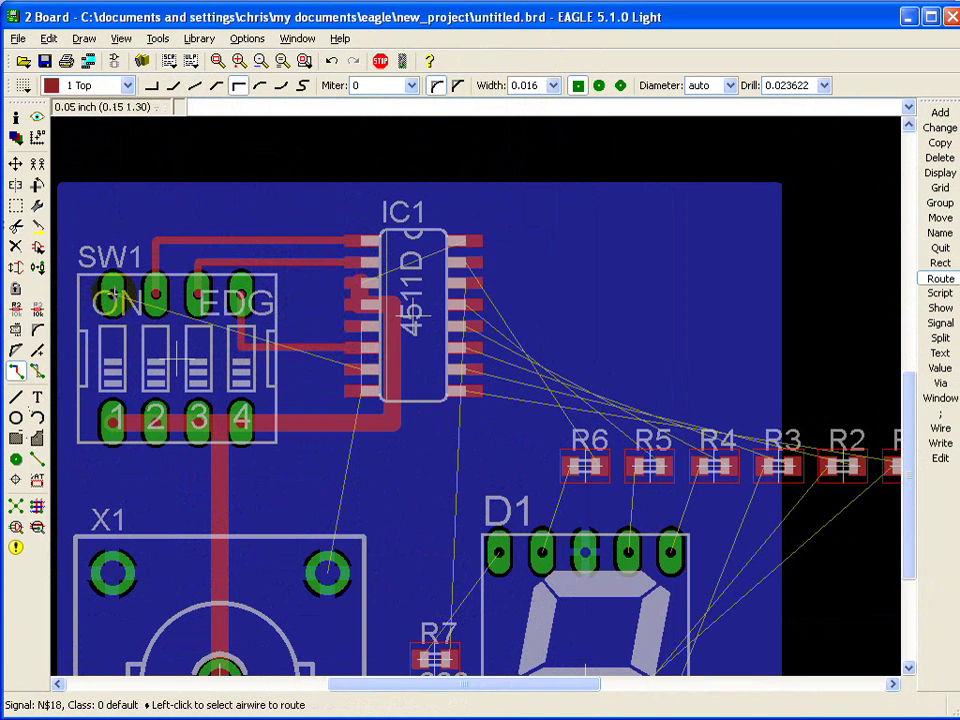
# Route SW1's first upper pad down and across to IC1's seventh left-side pad
pyautogui.click(113, 293)
pyautogui.press('alt')
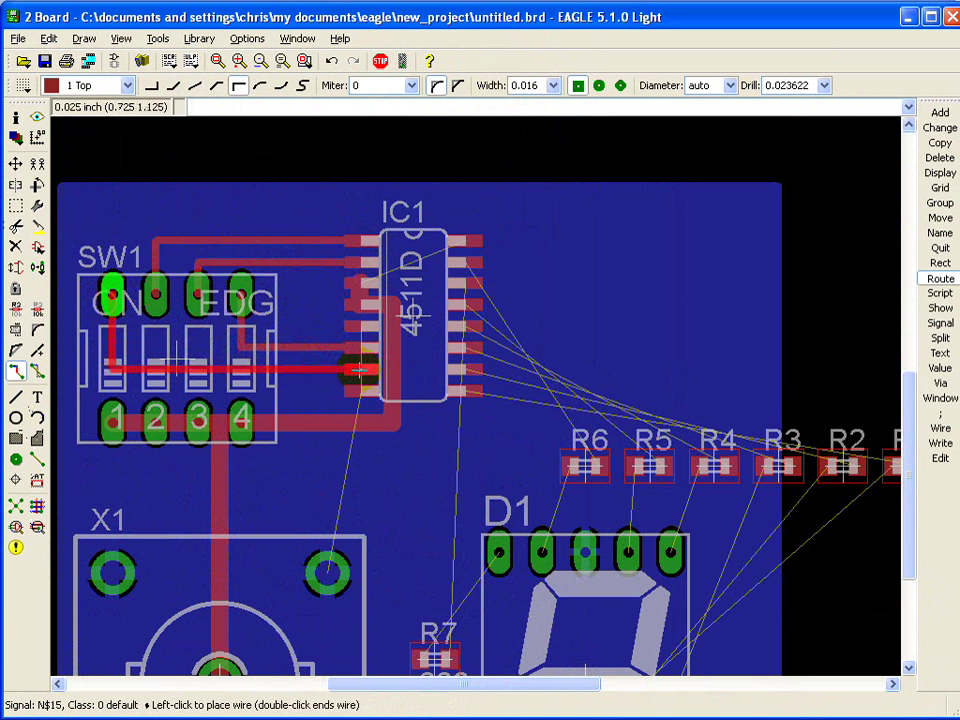
pyautogui.click(358, 370)
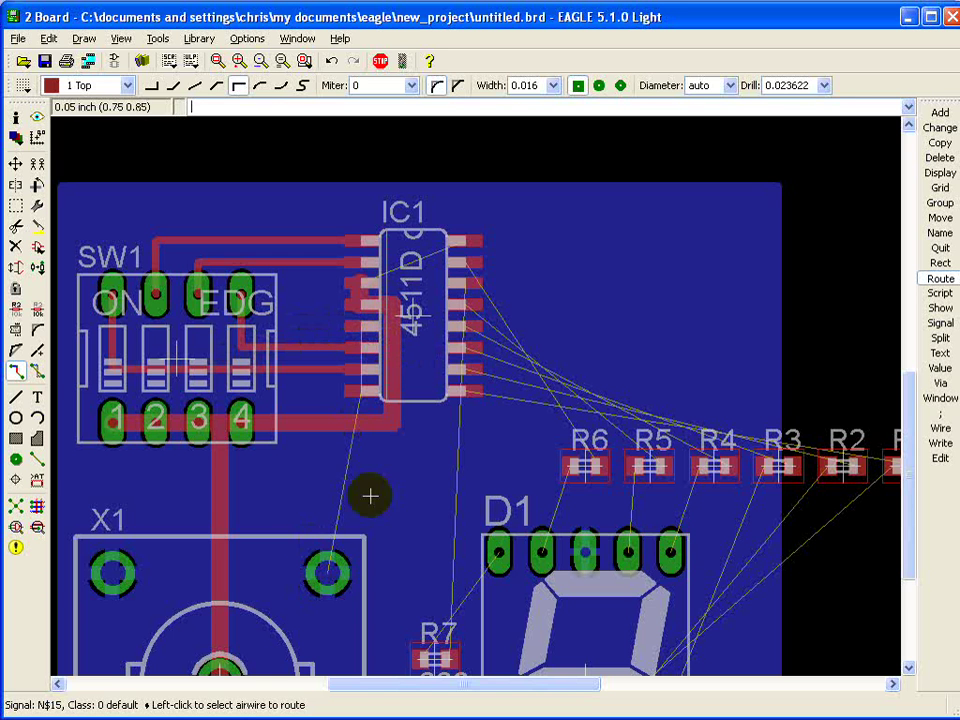
# Route a short GND track leftward from IC1's fifth left-side pad, end it in a via to the 16 Bottom layer, and recalculate the ratsnest
pyautogui.click(368, 352)
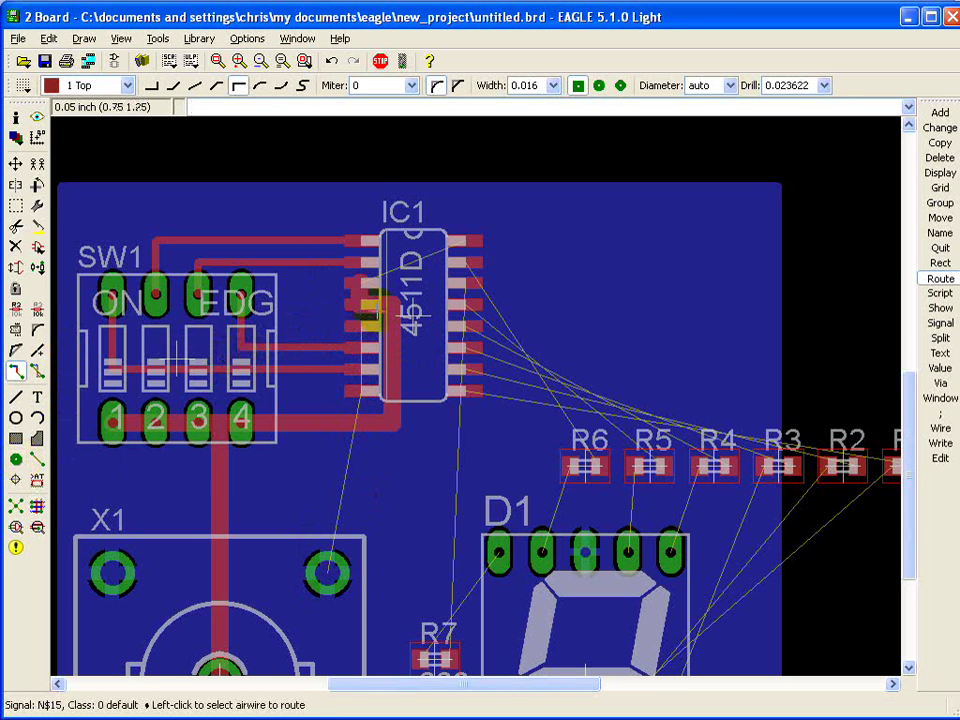
pyautogui.click(357, 324)
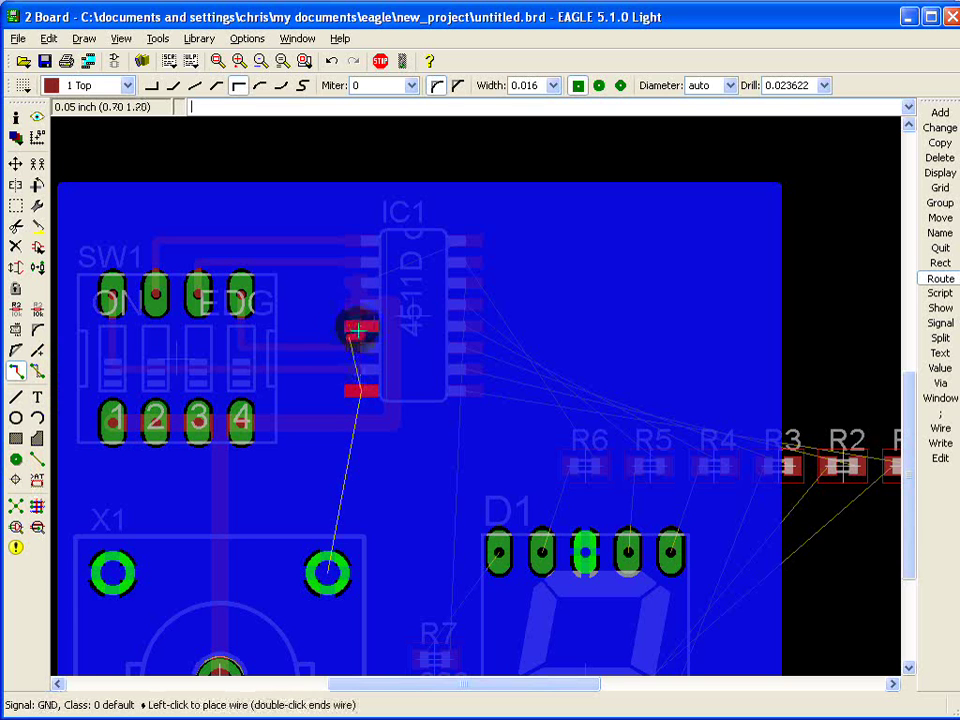
pyautogui.press('alt')
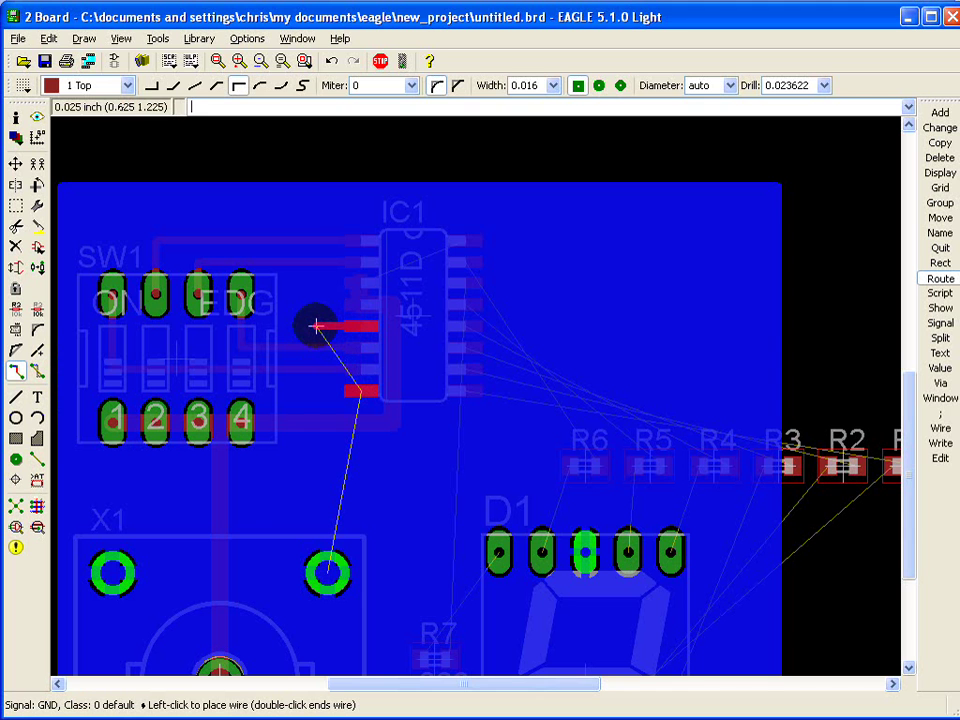
pyautogui.click(315, 325)
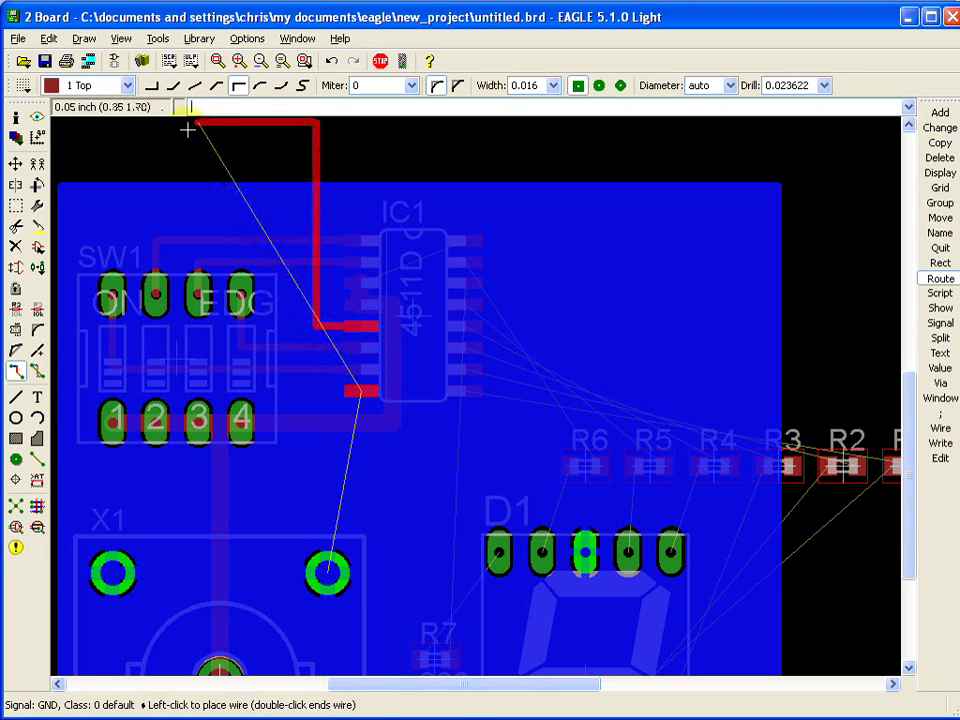
pyautogui.click(130, 86)
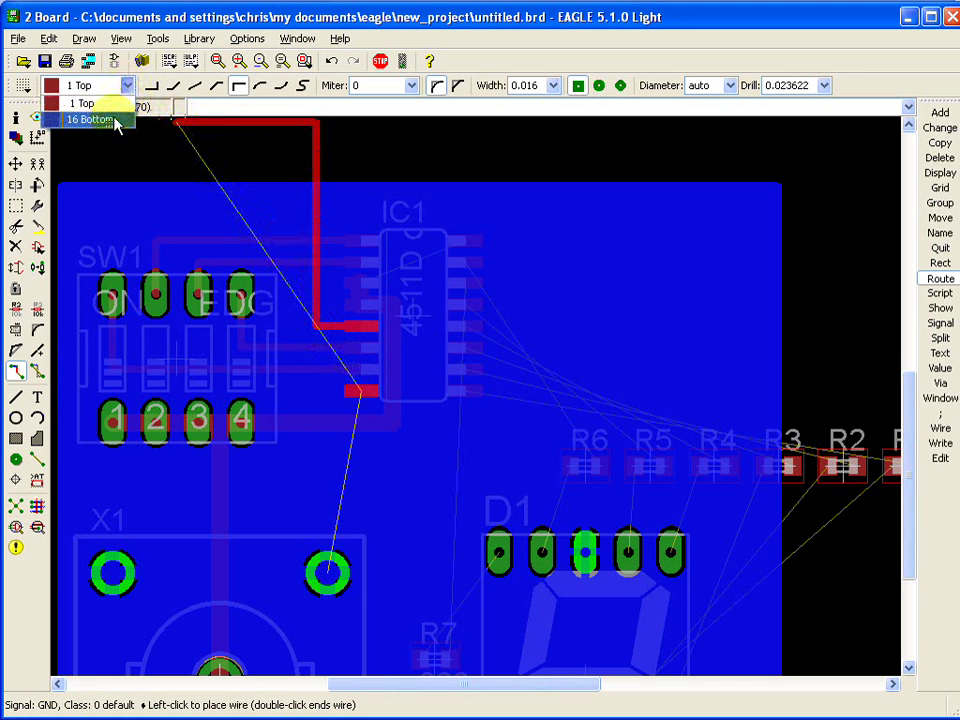
pyautogui.click(118, 122)
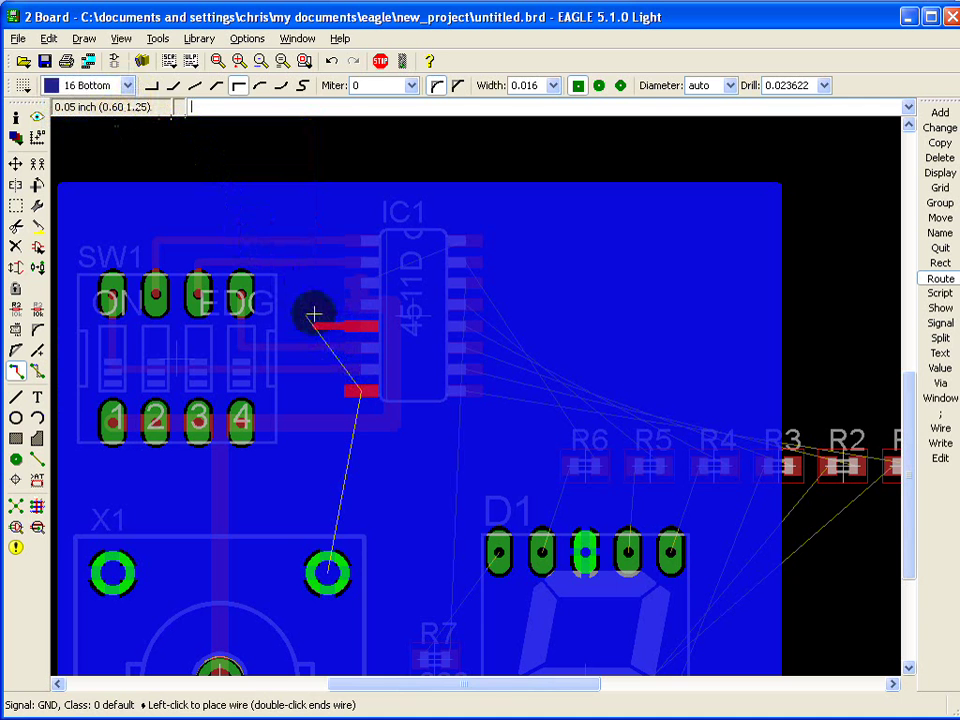
pyautogui.click(314, 316)
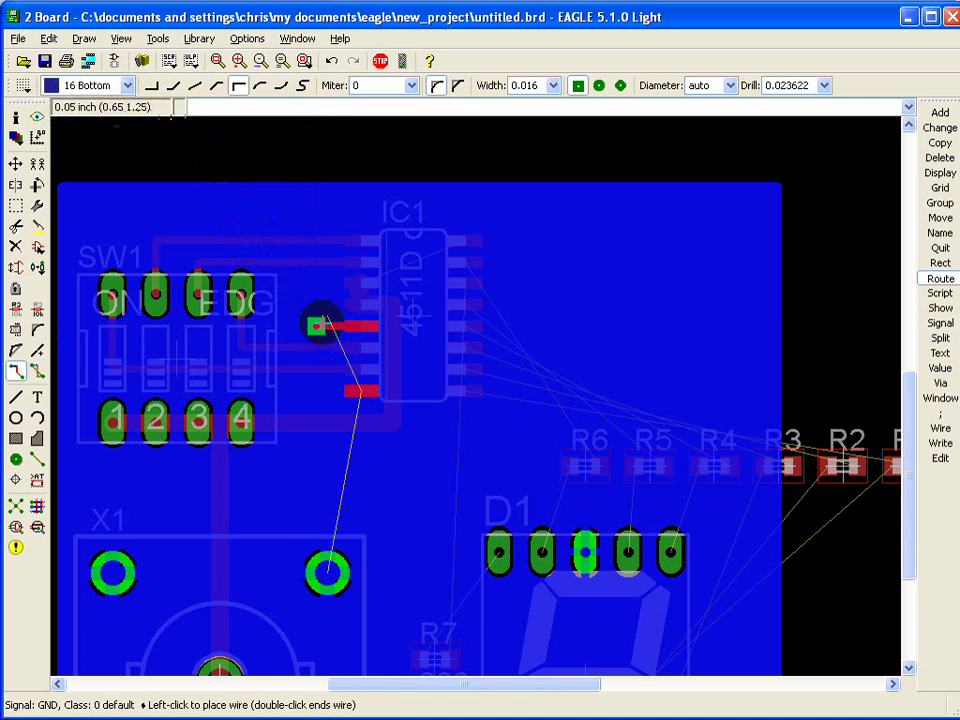
pyautogui.doubleClick(304, 314)
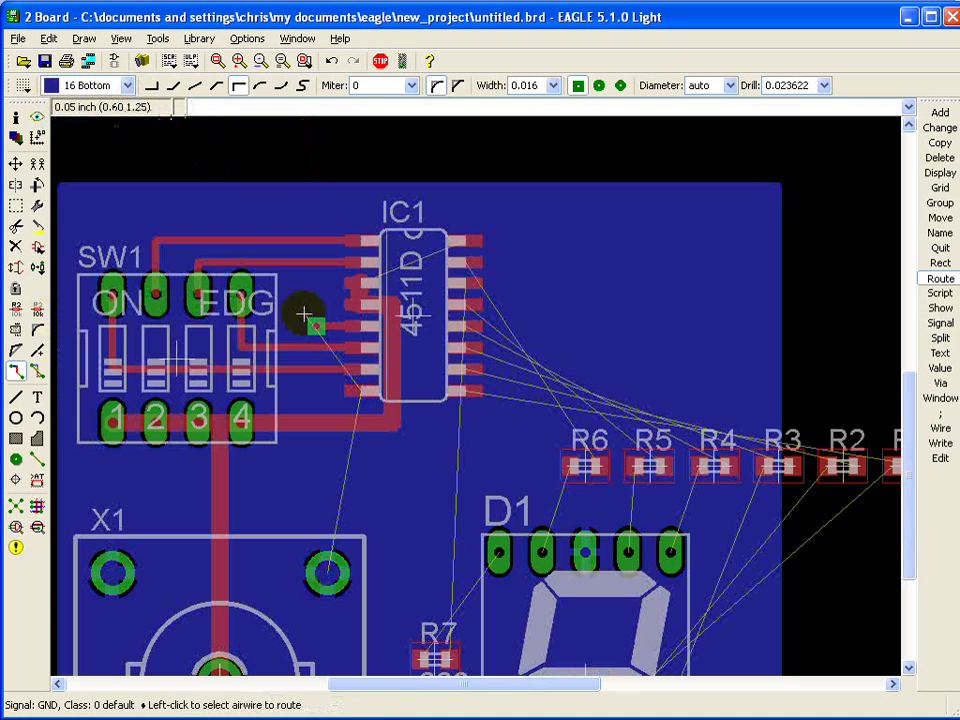
pyautogui.click(18, 508)
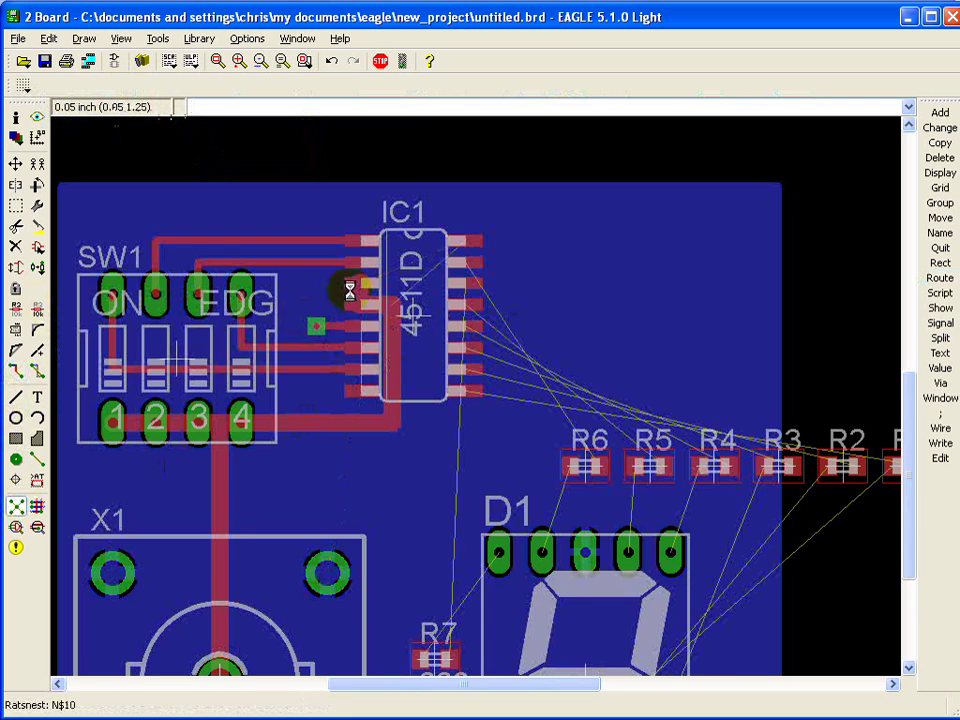
# Route the V+ track from IC1's upper right pad across and down beneath the chip to the existing V+ track on the top layer
pyautogui.scroll(1, 342, 300)
pyautogui.scroll(3, 340, 348)
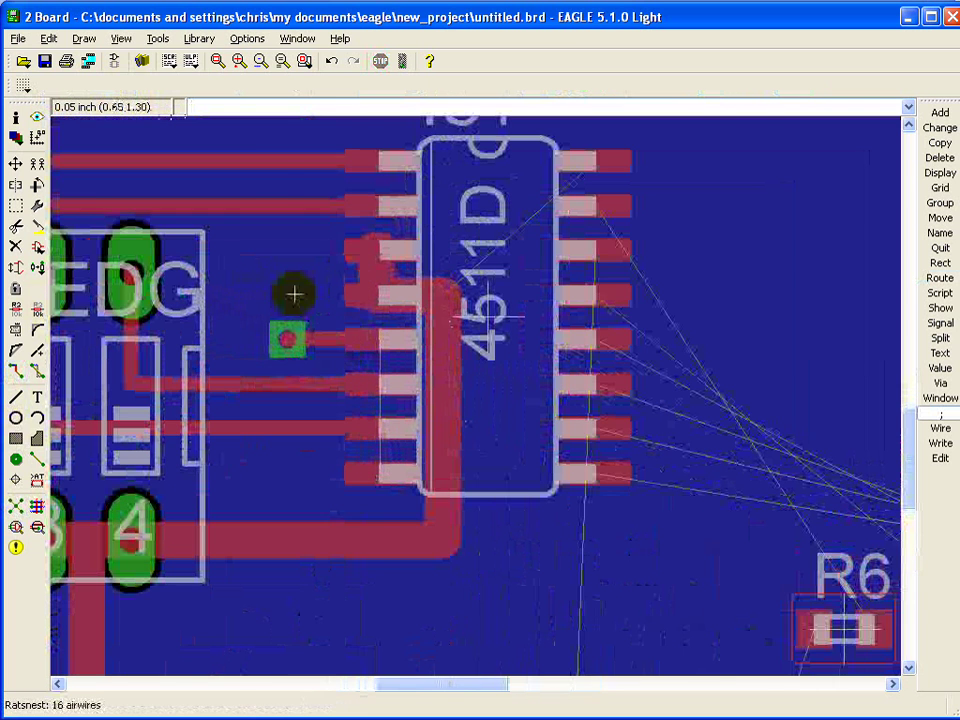
pyautogui.scroll(-1, 488, 318)
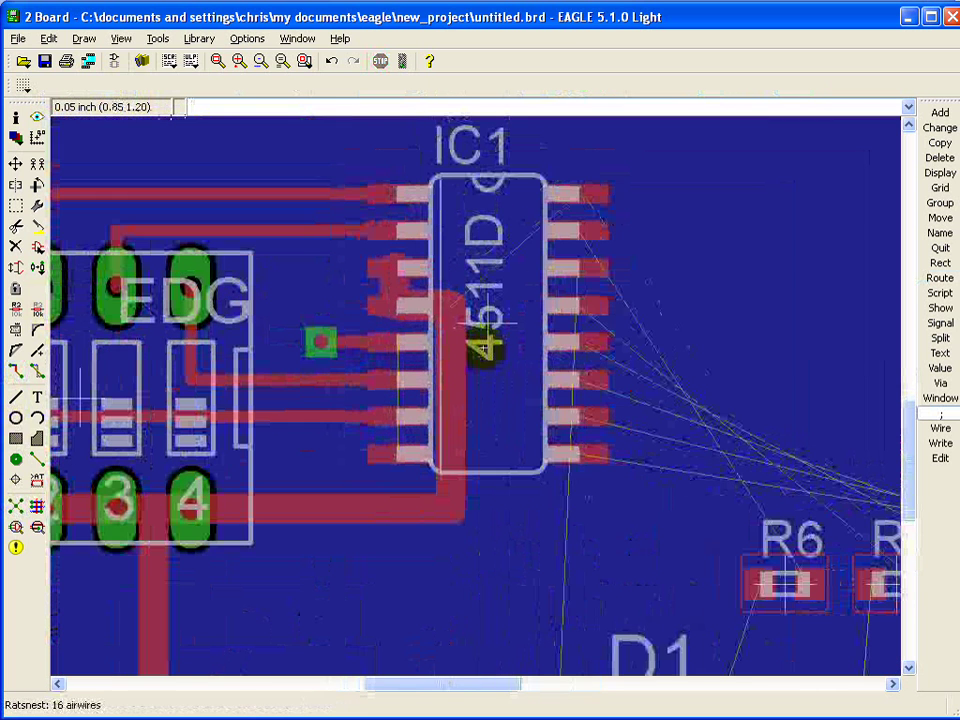
pyautogui.click(16, 370)
pyautogui.click(554, 192)
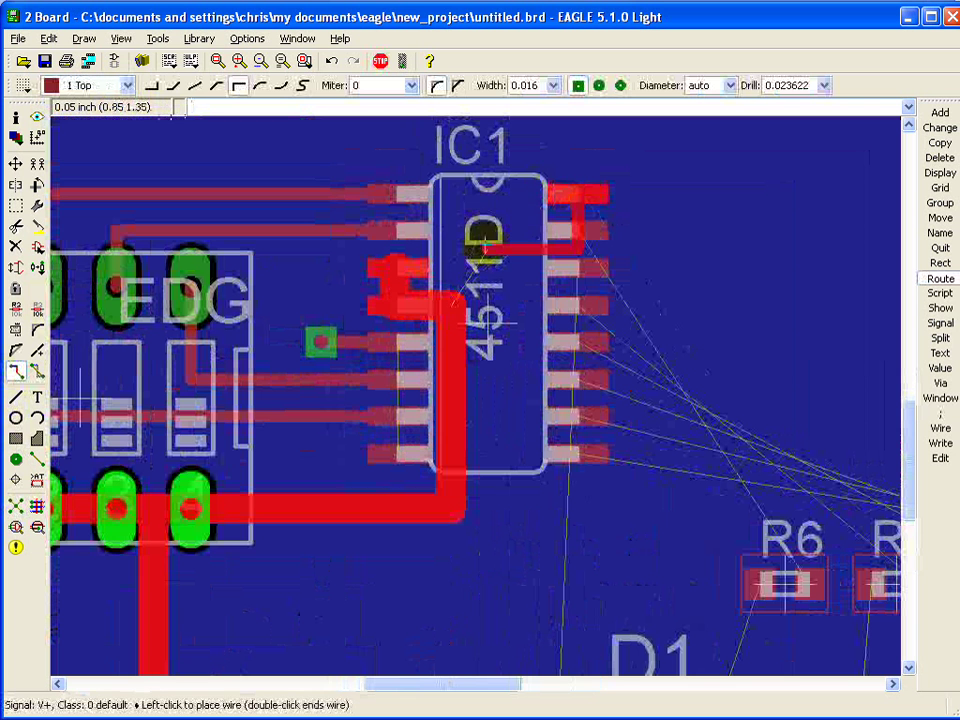
pyautogui.rightClick(456, 262)
pyautogui.rightClick(456, 273)
pyautogui.rightClick(456, 274)
pyautogui.rightClick(454, 285)
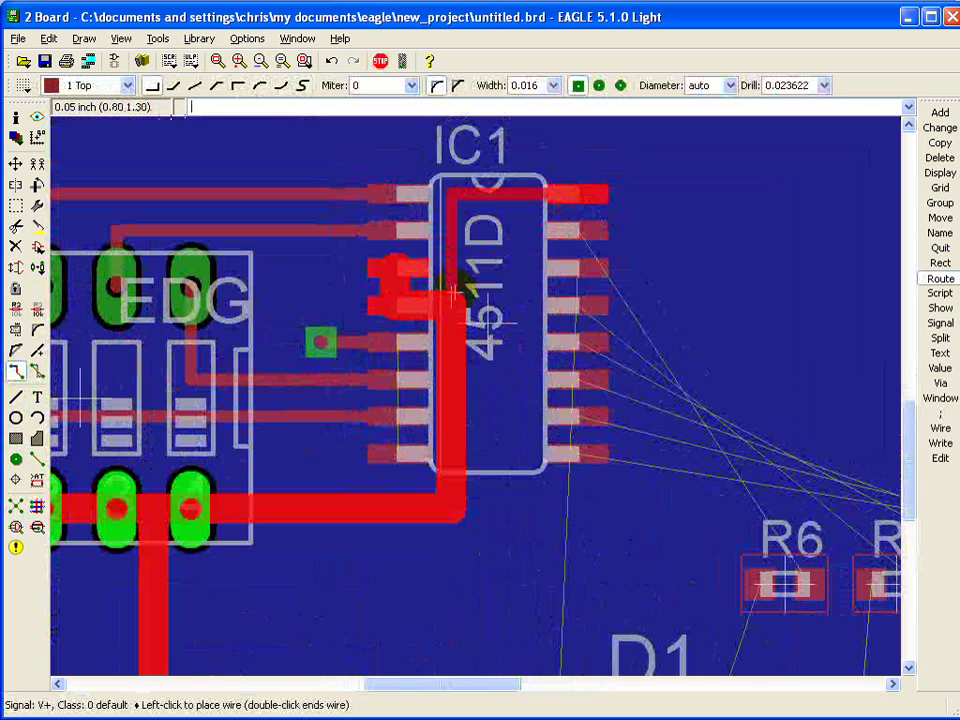
pyautogui.click(454, 310)
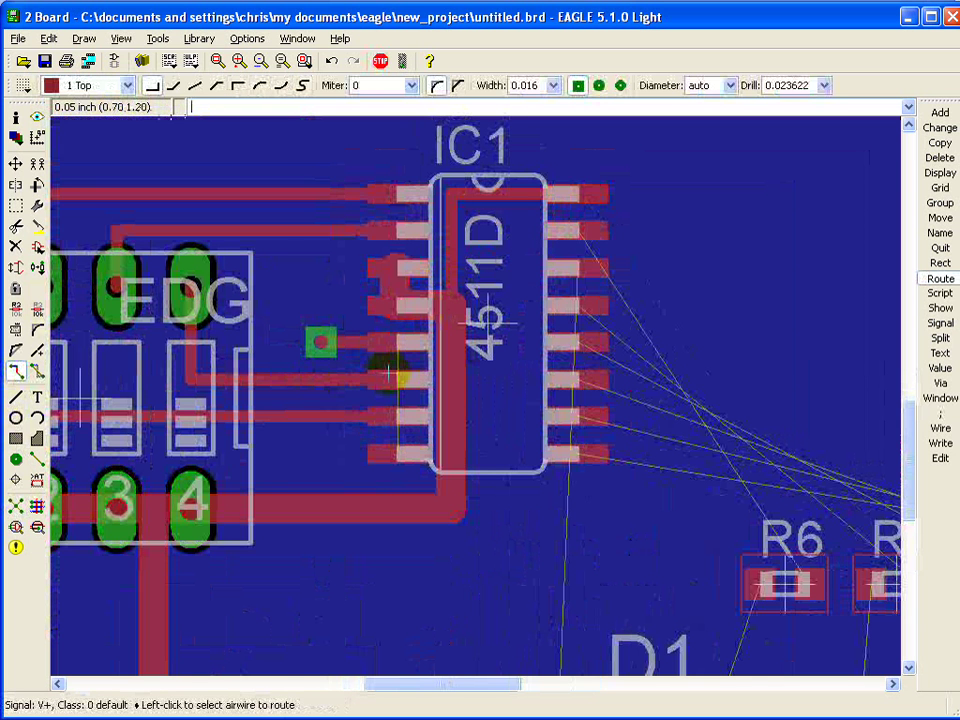
# Place a square via just left of IC1's lowest left-side pad, vertically aligned with the existing ground via
pyautogui.click(15, 459)
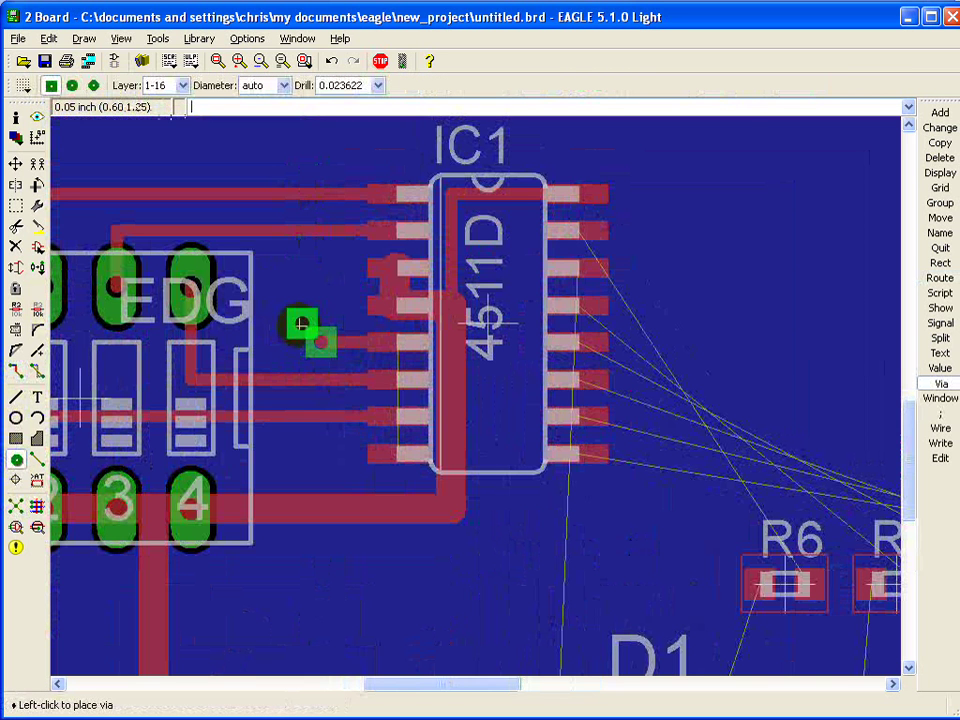
pyautogui.press('alt')
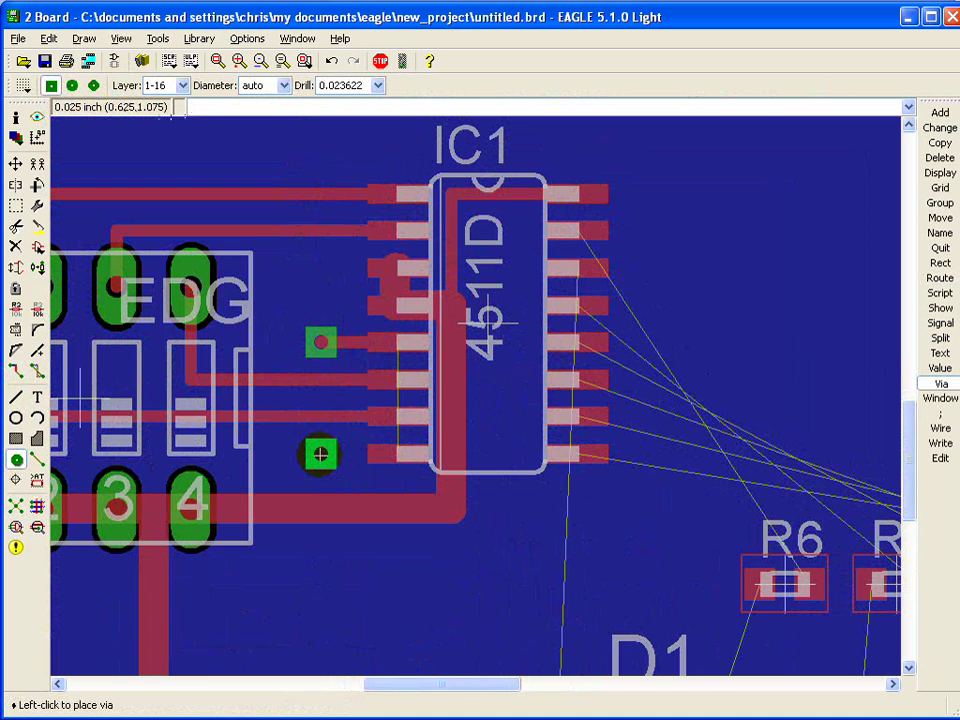
pyautogui.click(321, 454)
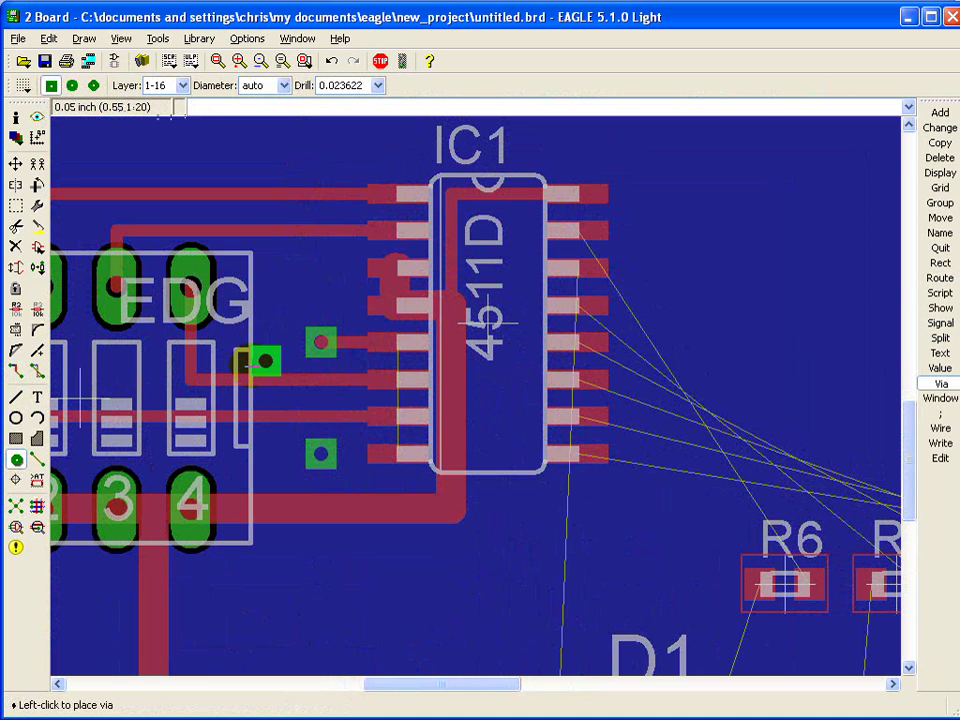
# Name the new via's signal GND and connect it to the ground net, keeping GND as the resulting name
pyautogui.click(20, 310)
pyautogui.click(321, 454)
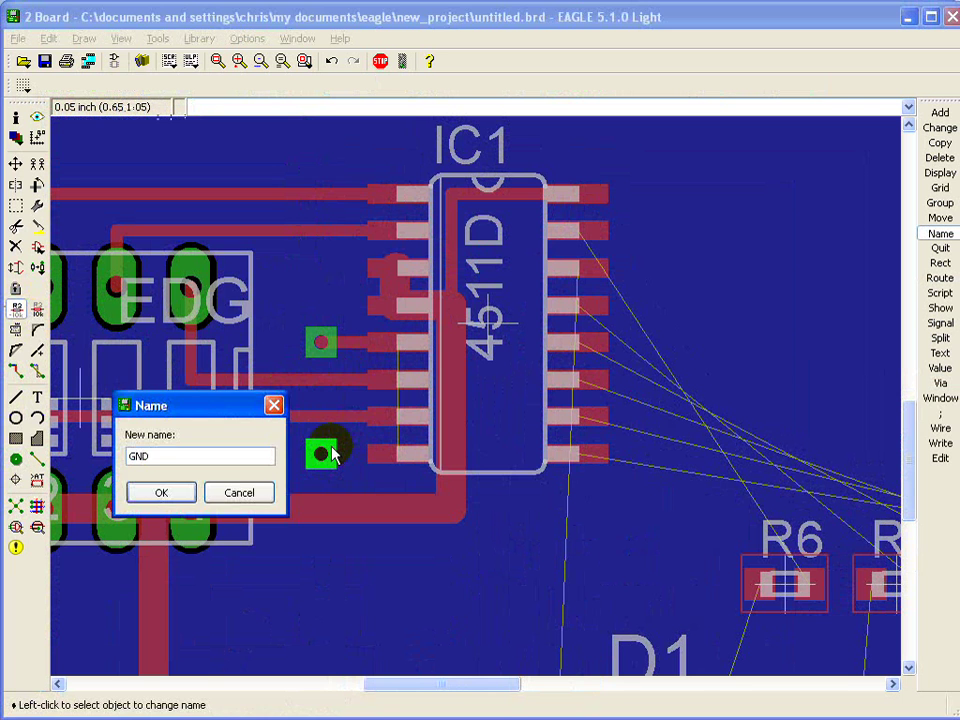
pyautogui.write('GND')
pyautogui.press('Return')
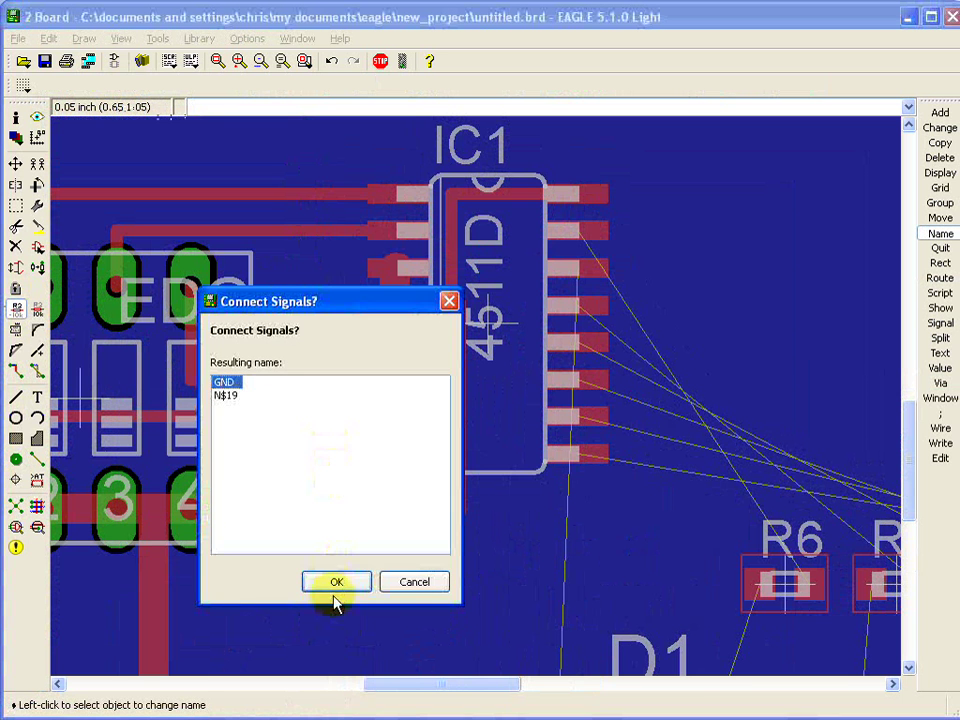
pyautogui.click(336, 584)
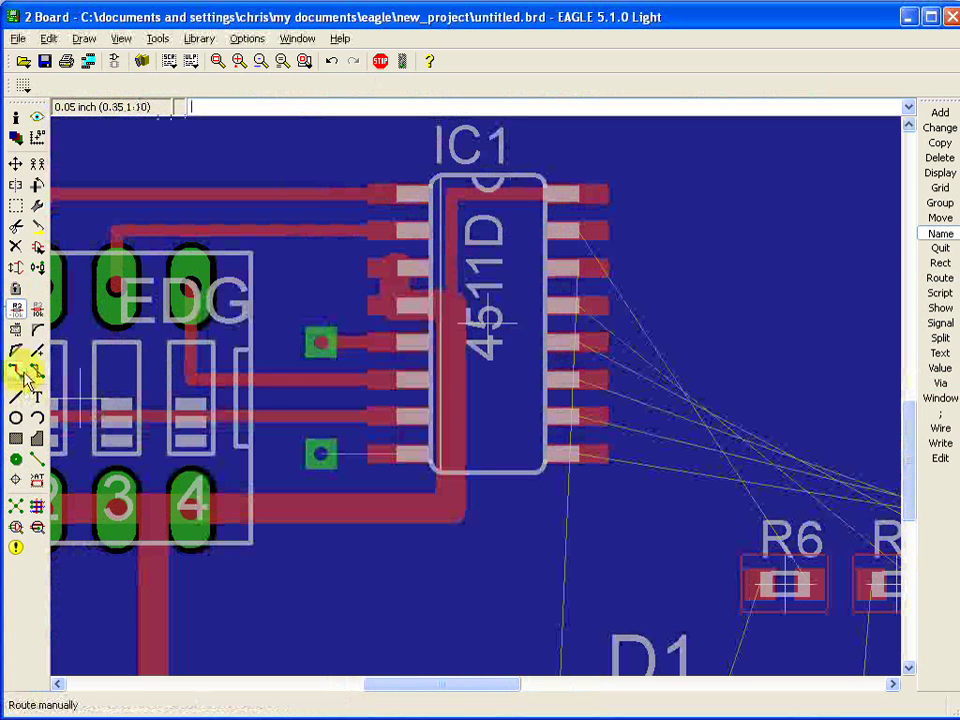
# Route IC1's lowest left-side pad straight to the new GND via on the top layer and recalculate the ratsnest
pyautogui.click(16, 370)
pyautogui.click(390, 449)
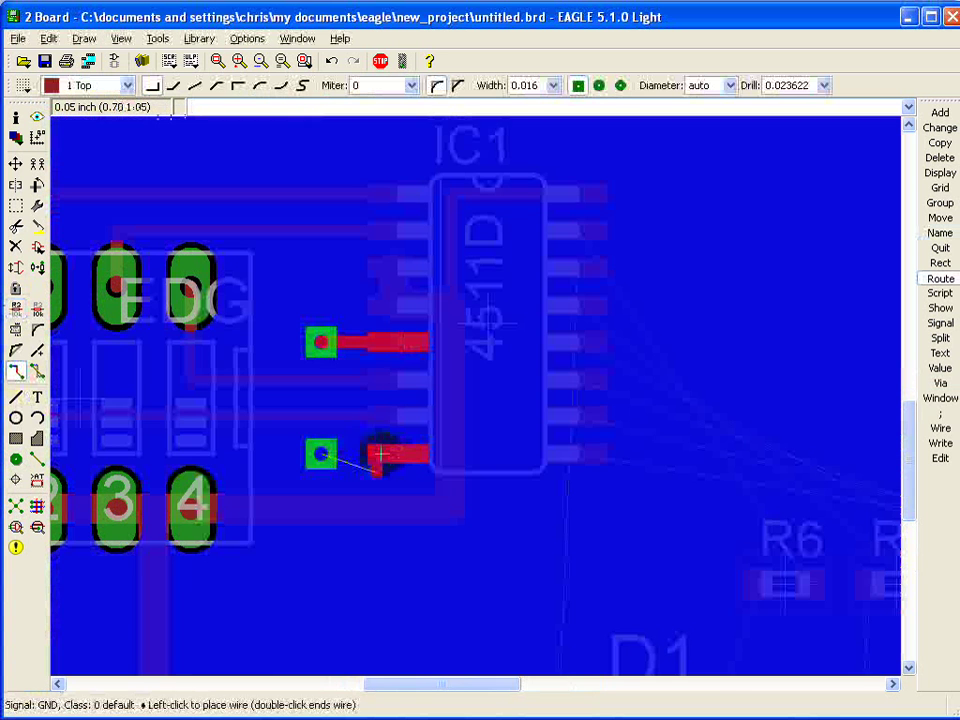
pyautogui.click(320, 454)
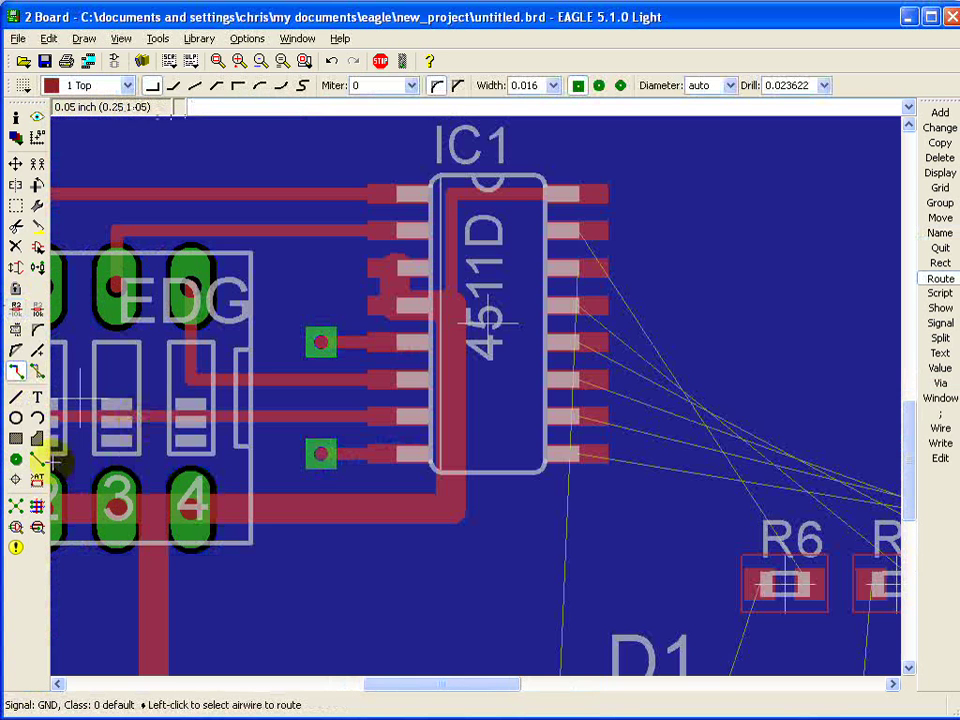
pyautogui.click(15, 506)
# Examine the remaining airwires between IC1, resistors R1 to R7 and display D1 across the board
pyautogui.scroll(-5, 332, 350)
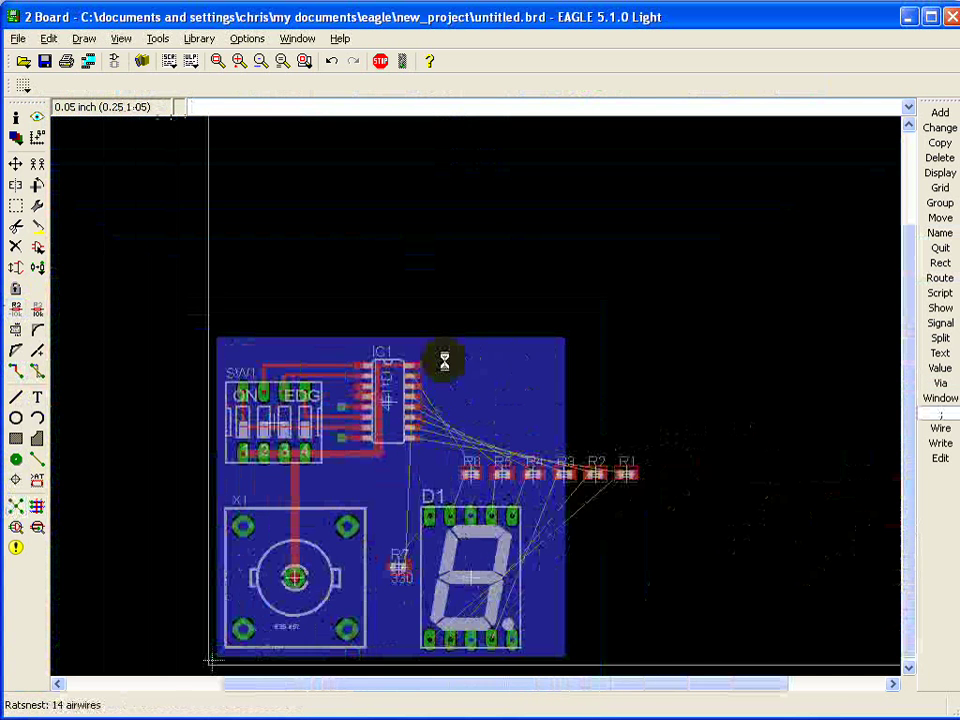
pyautogui.scroll(-1, 364, 523)
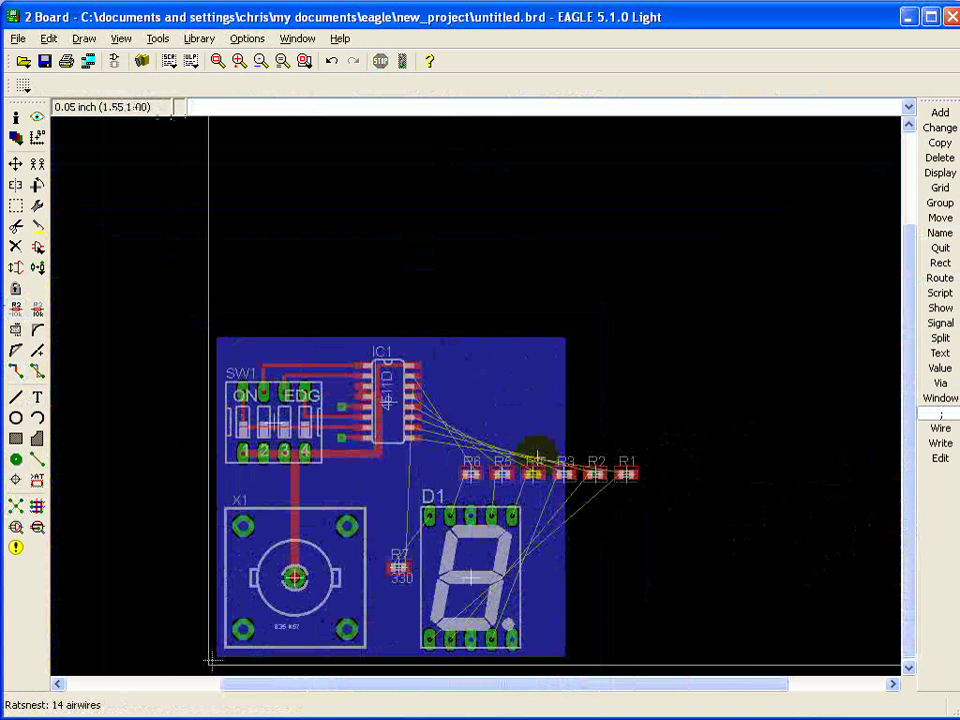
pyautogui.scroll(2, 476, 446)
pyautogui.scroll(1, 467, 395)
pyautogui.scroll(-1, 467, 388)
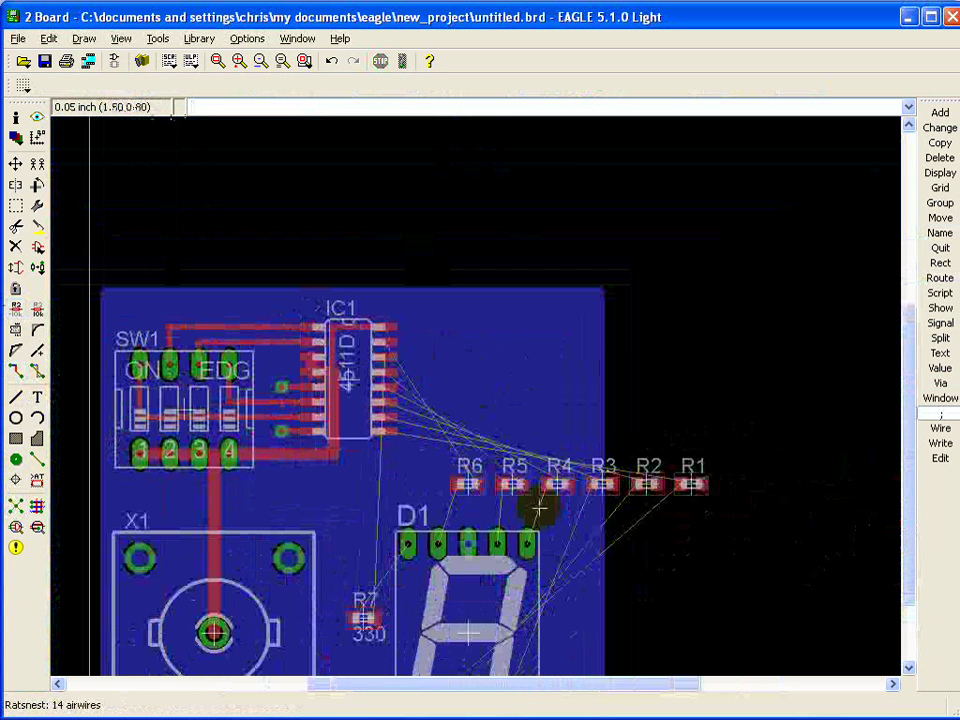
pyautogui.scroll(-1, 539, 505)
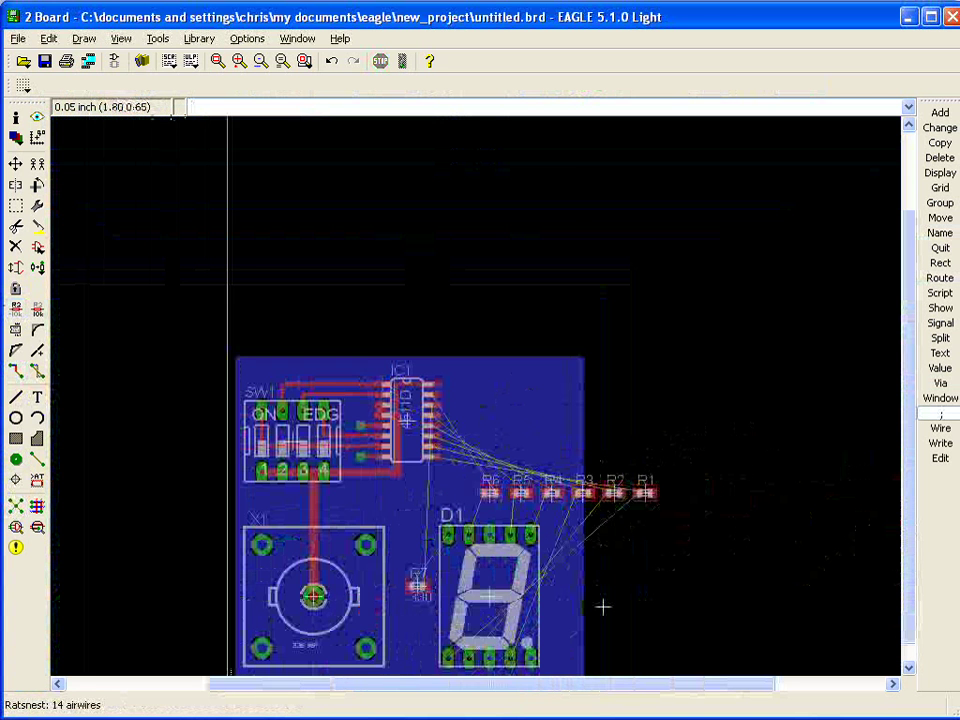
pyautogui.moveTo(571, 647); pyautogui.dragTo(542, 604, button='middle')
pyautogui.scroll(2, 541, 589)
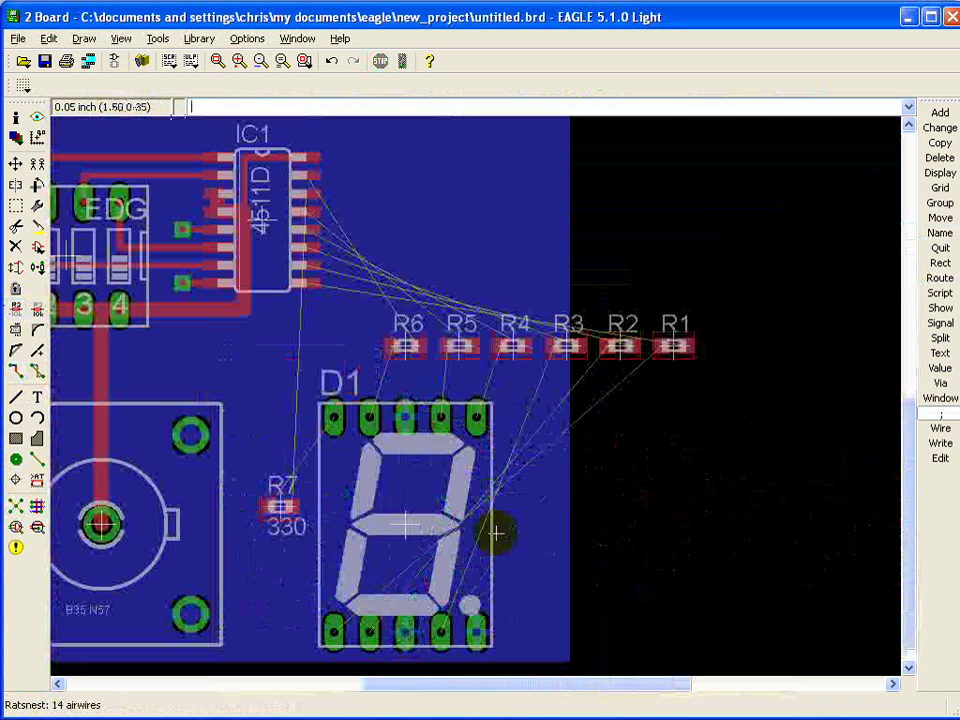
pyautogui.scroll(-1, 497, 533)
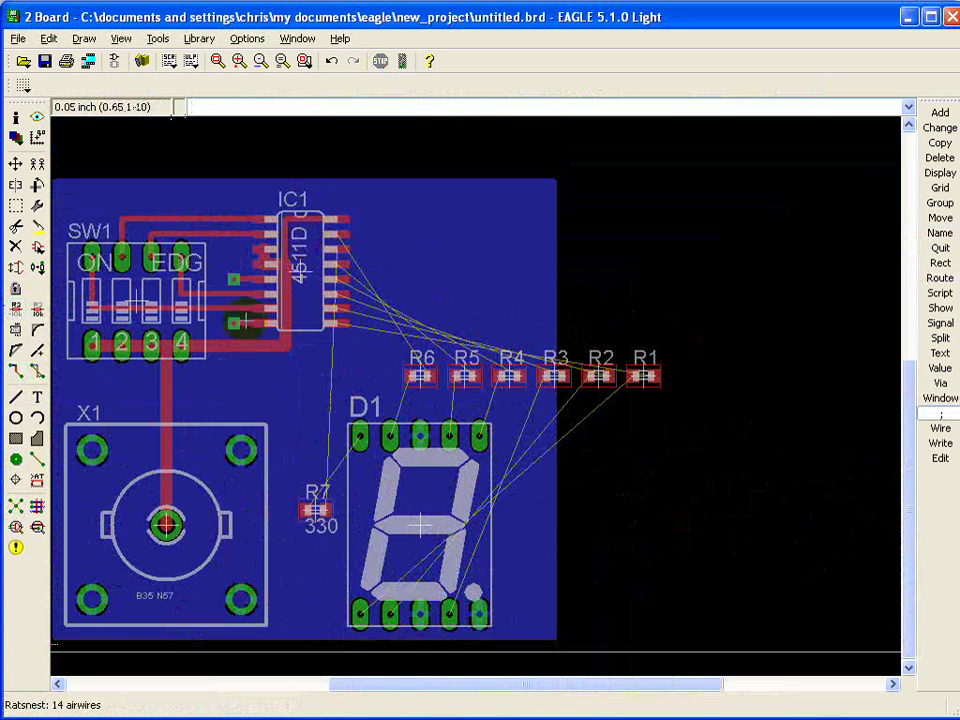
# Move R7 above D1's first upper pad, below IC1's right side, and rotate it 90 degrees
pyautogui.click(15, 163)
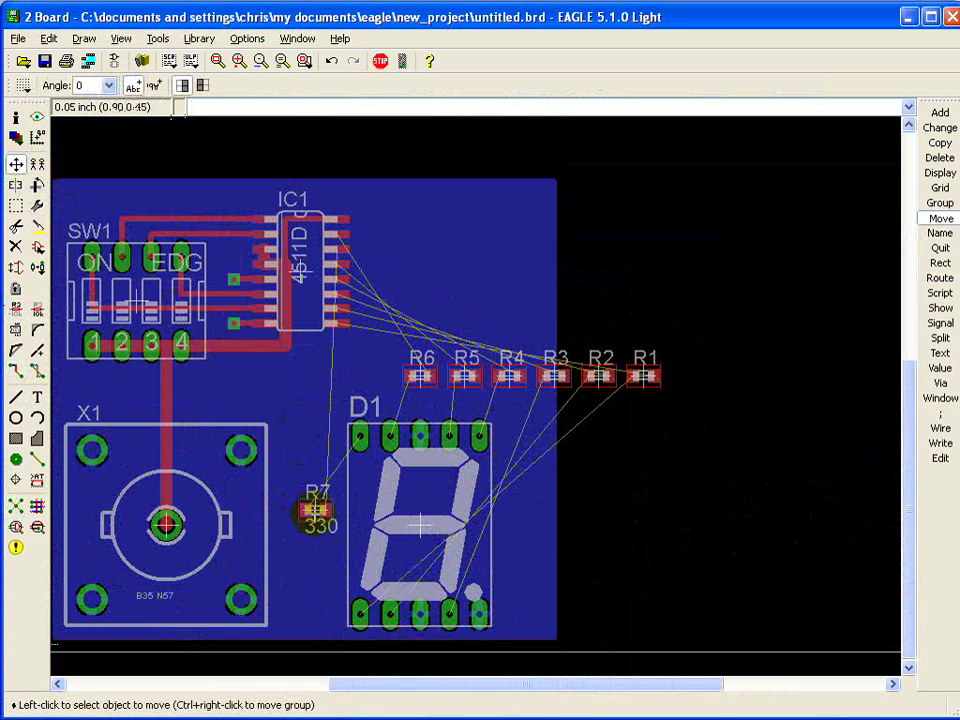
pyautogui.click(316, 510)
pyautogui.rightClick(360, 375)
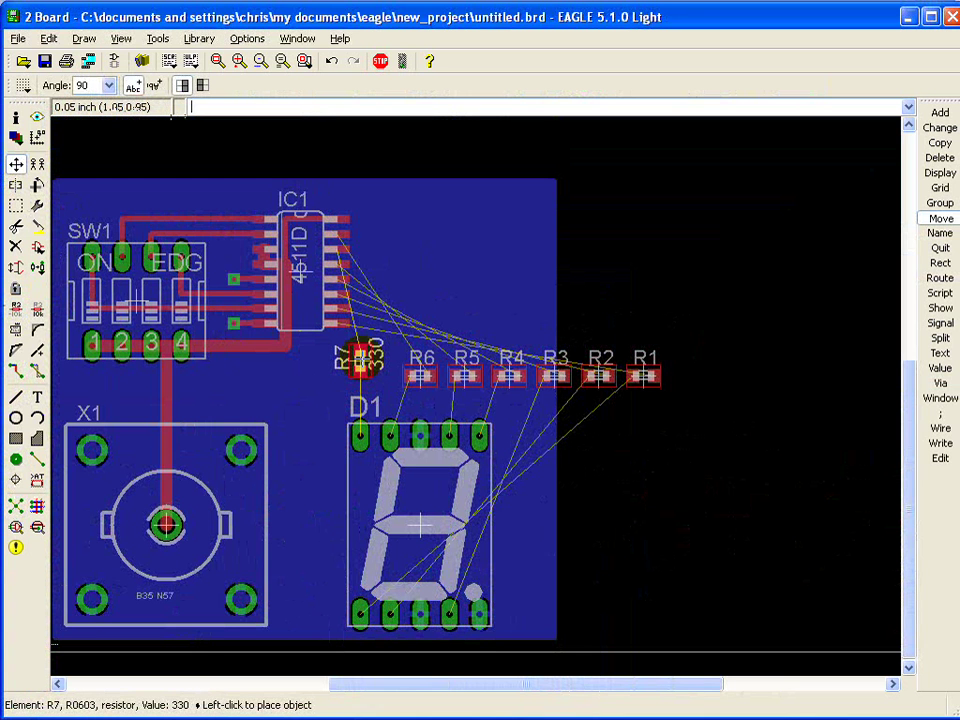
pyautogui.click(360, 360)
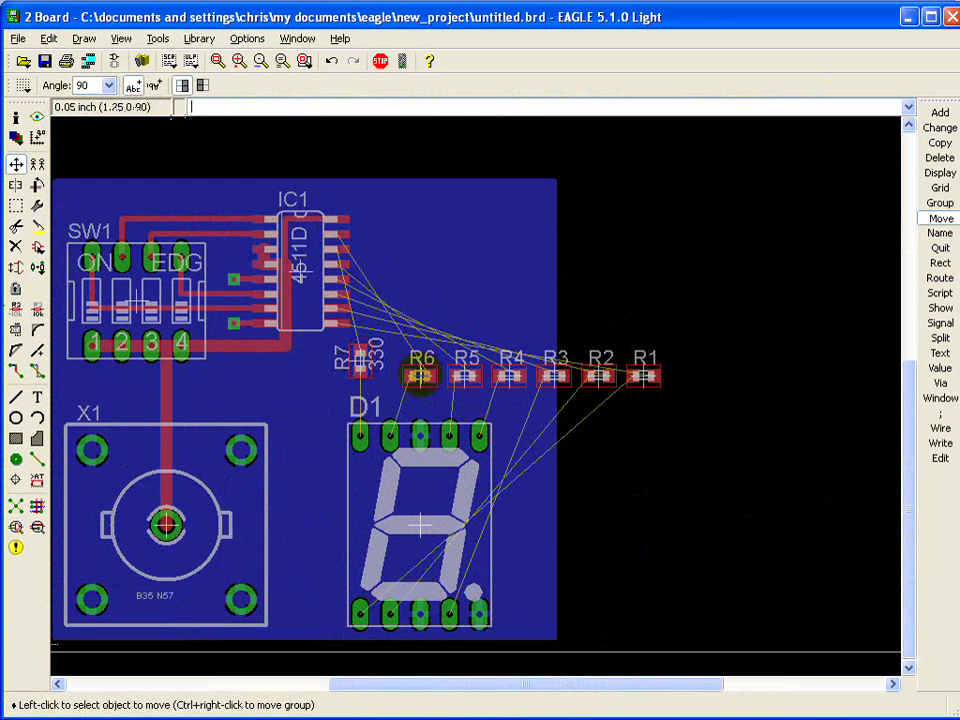
# Move R6 above D1's second upper pad, beside and slightly below R7, and rotate it 90 degrees
pyautogui.click(420, 375)
pyautogui.rightClick(390, 375)
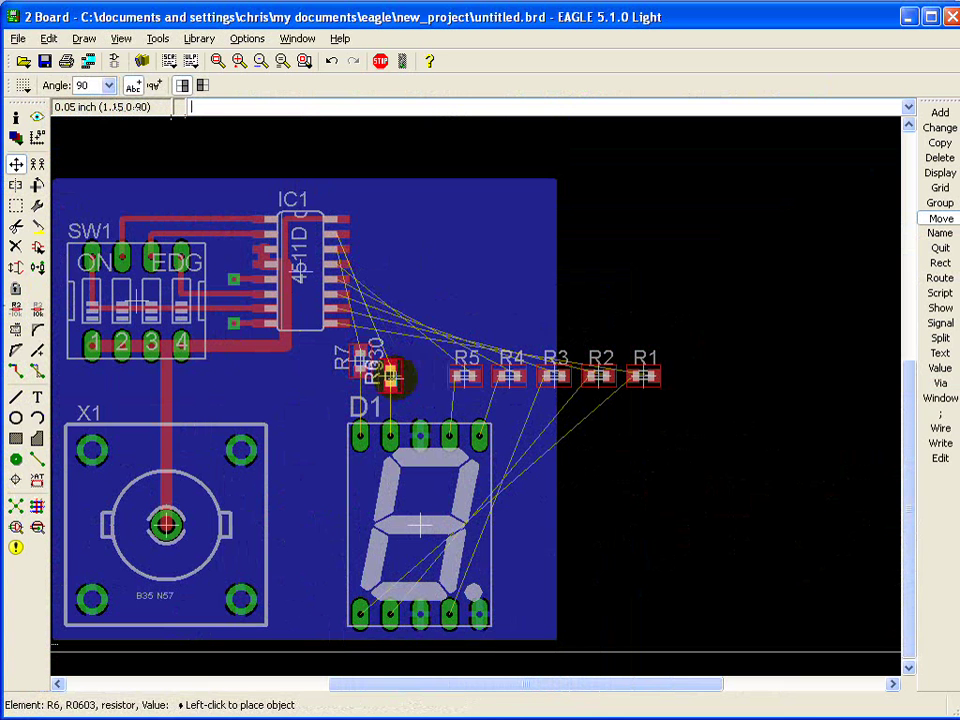
pyautogui.click(390, 376)
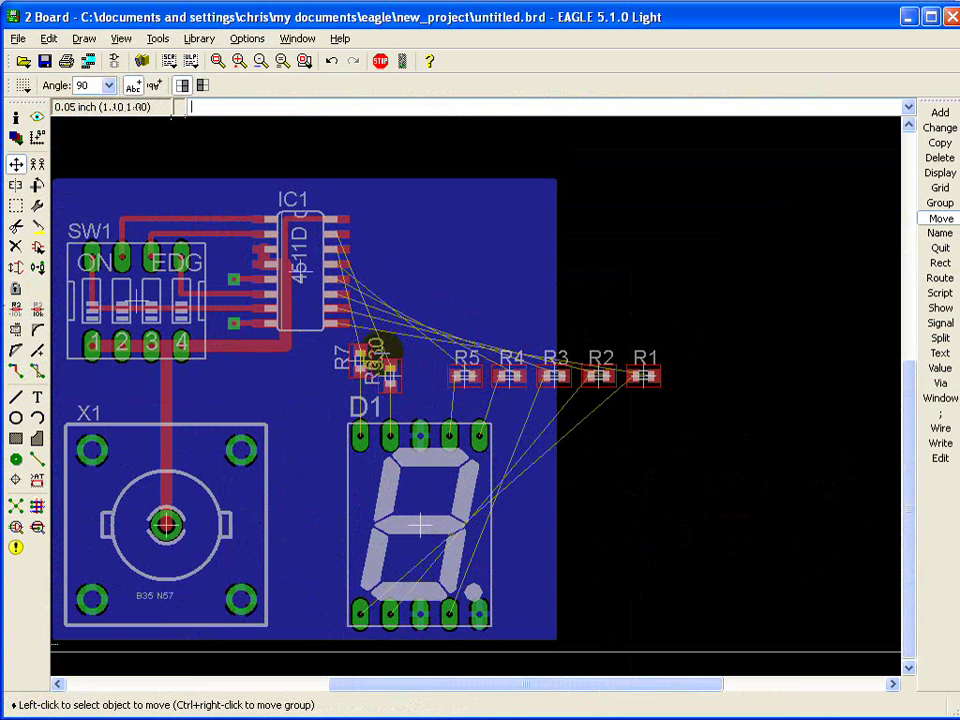
pyautogui.scroll(3, 358, 202)
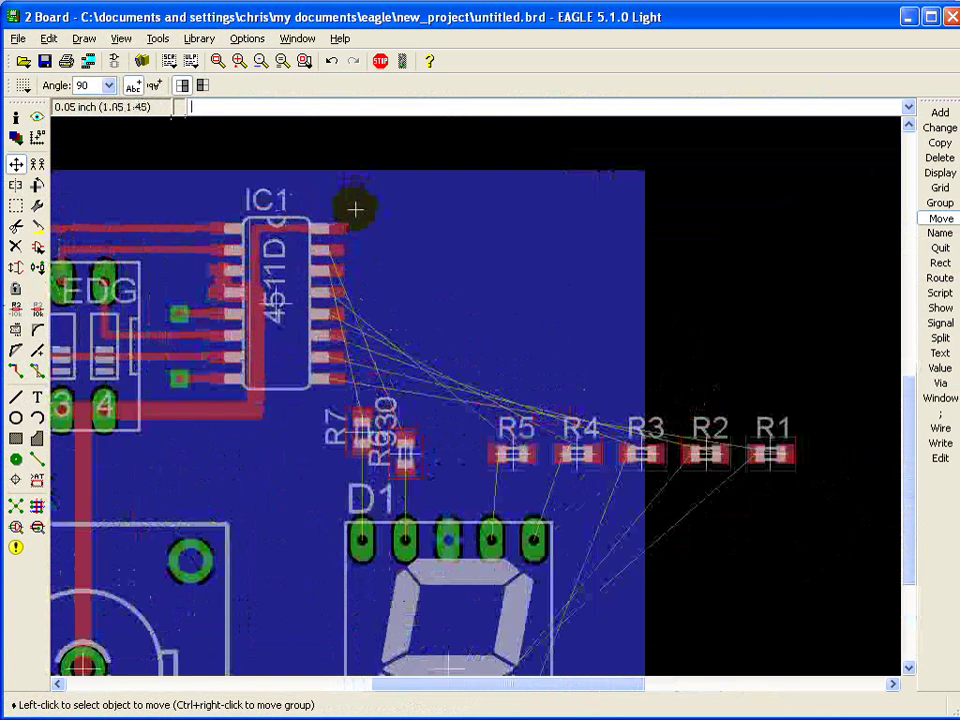
pyautogui.scroll(1, 355, 208)
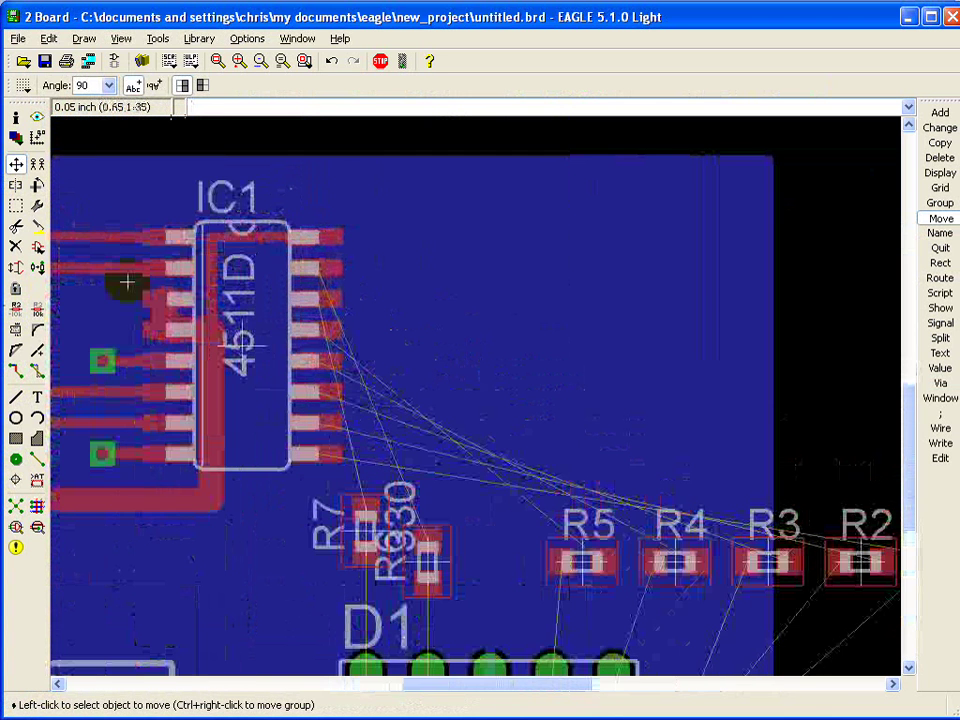
# Route IC1's second right-side pad beneath the chip and across to R6's upper pad on the top layer, using width 0.01 for the last segment
pyautogui.click(16, 370)
pyautogui.click(283, 278)
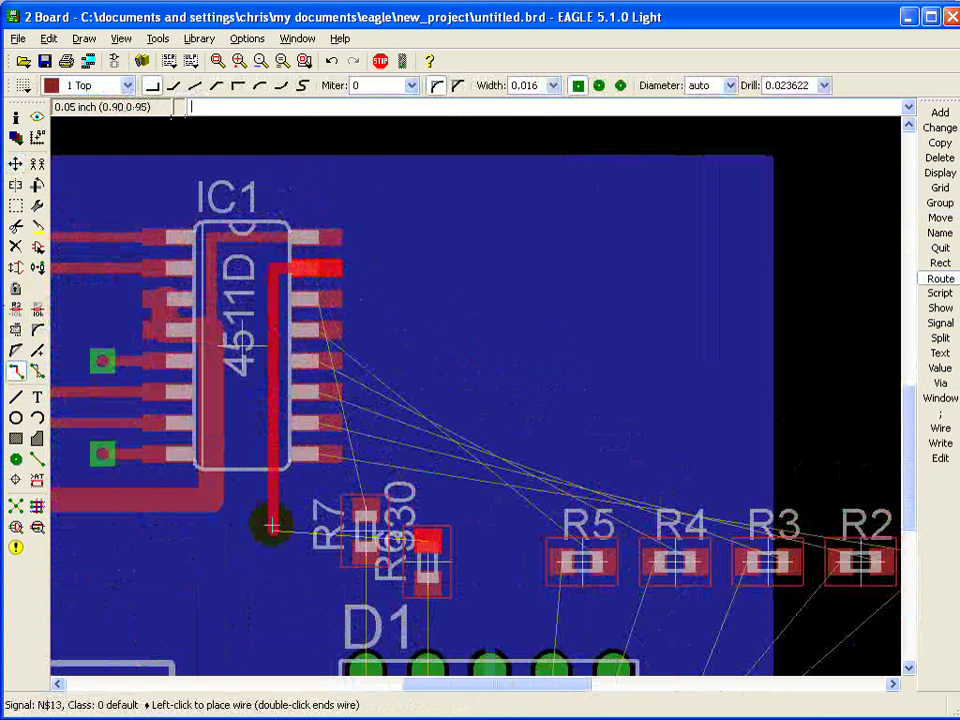
pyautogui.click(272, 525)
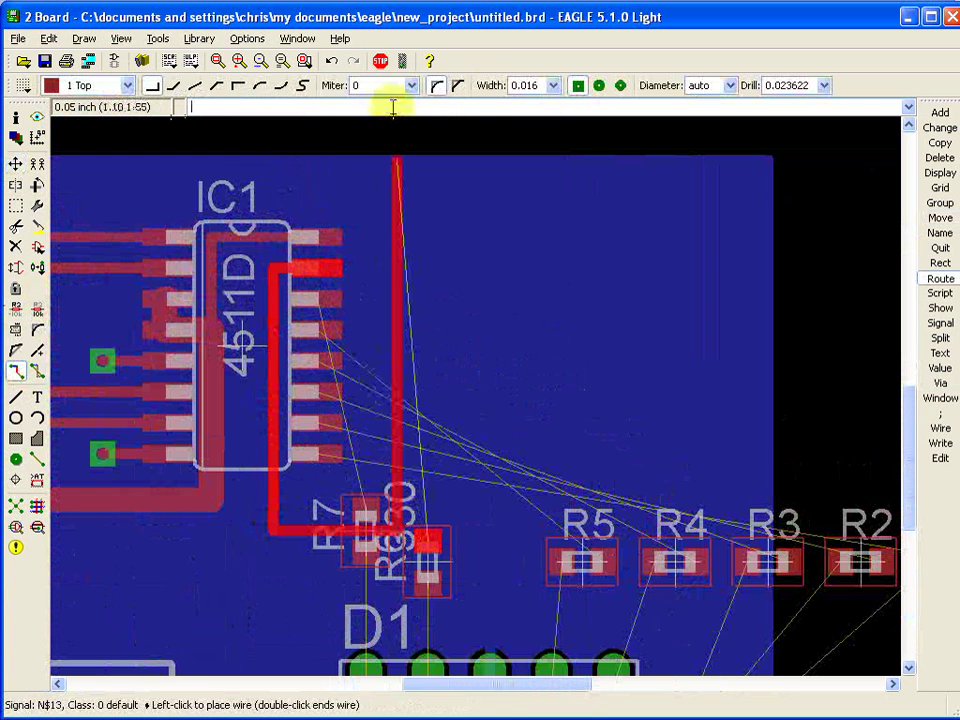
pyautogui.click(553, 86)
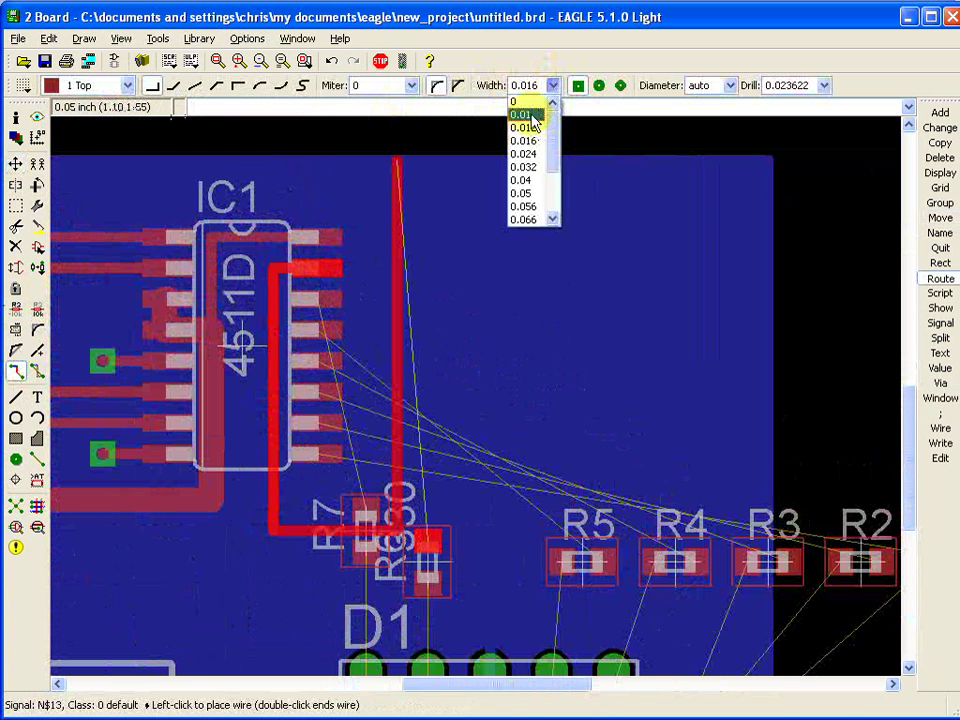
pyautogui.click(530, 115)
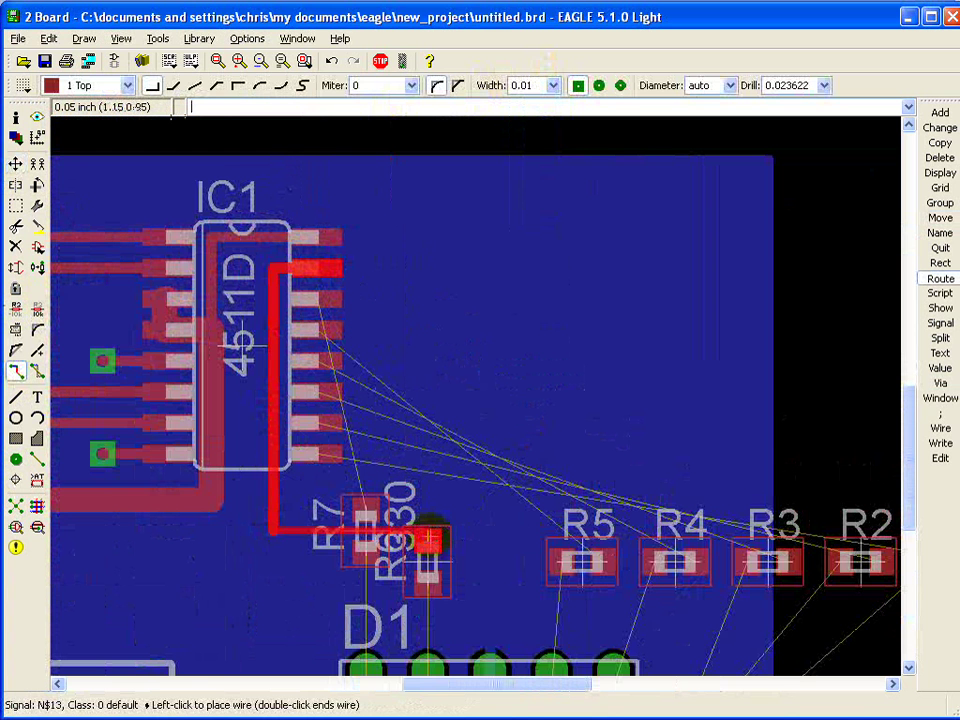
pyautogui.click(428, 541)
# Shift the vertical segment of the new R6 track left to the centre line of IC1
pyautogui.scroll(1, 345, 476)
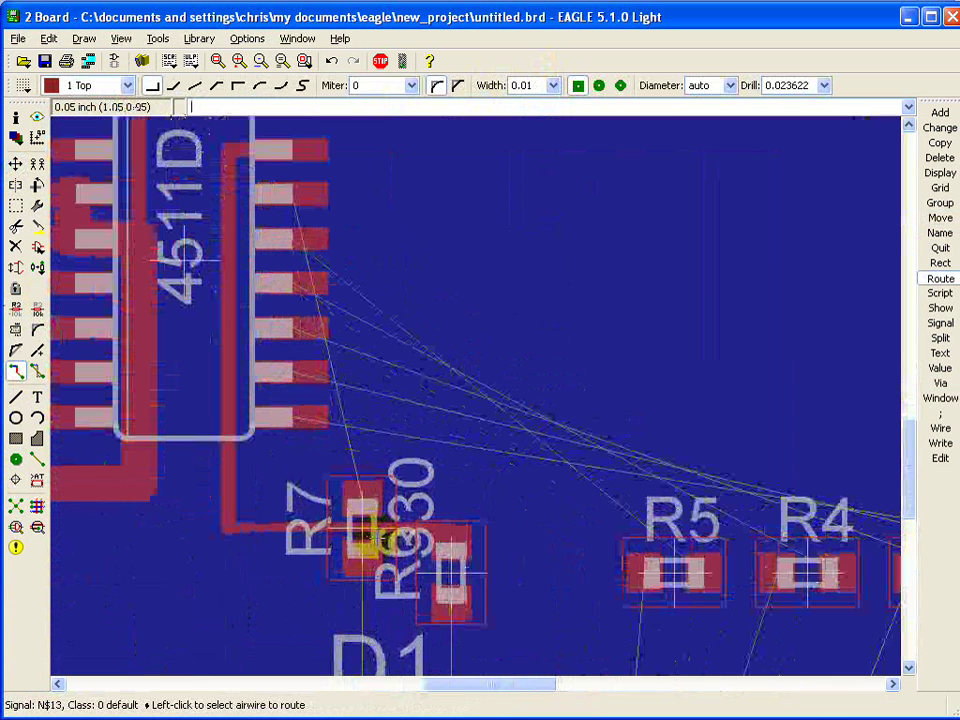
pyautogui.scroll(-1, 372, 470)
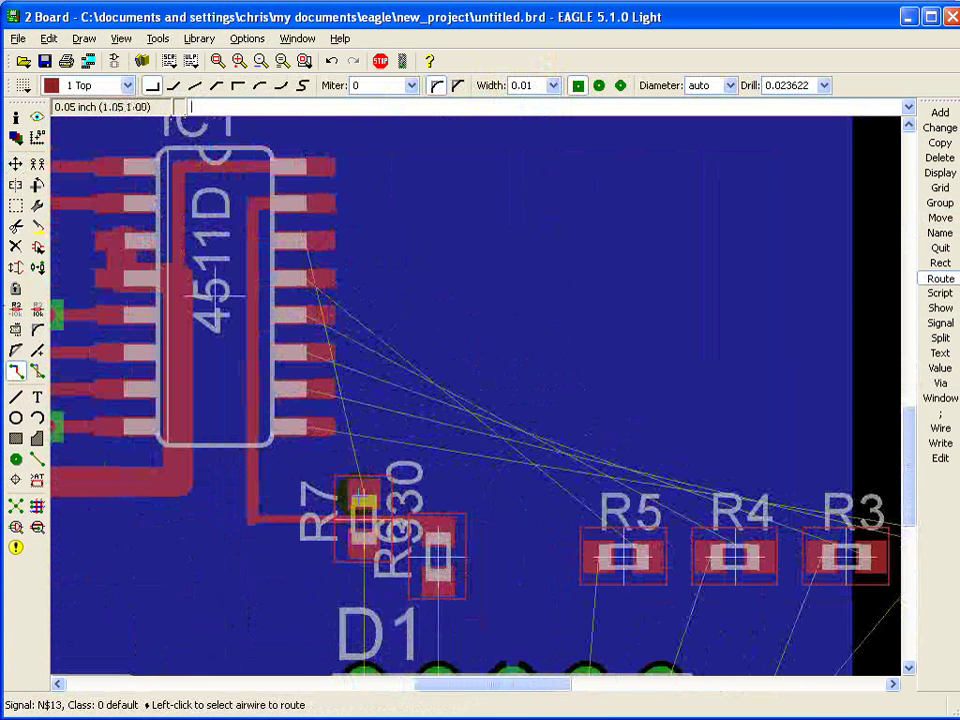
pyautogui.scroll(1, 446, 500)
pyautogui.scroll(-2, 446, 485)
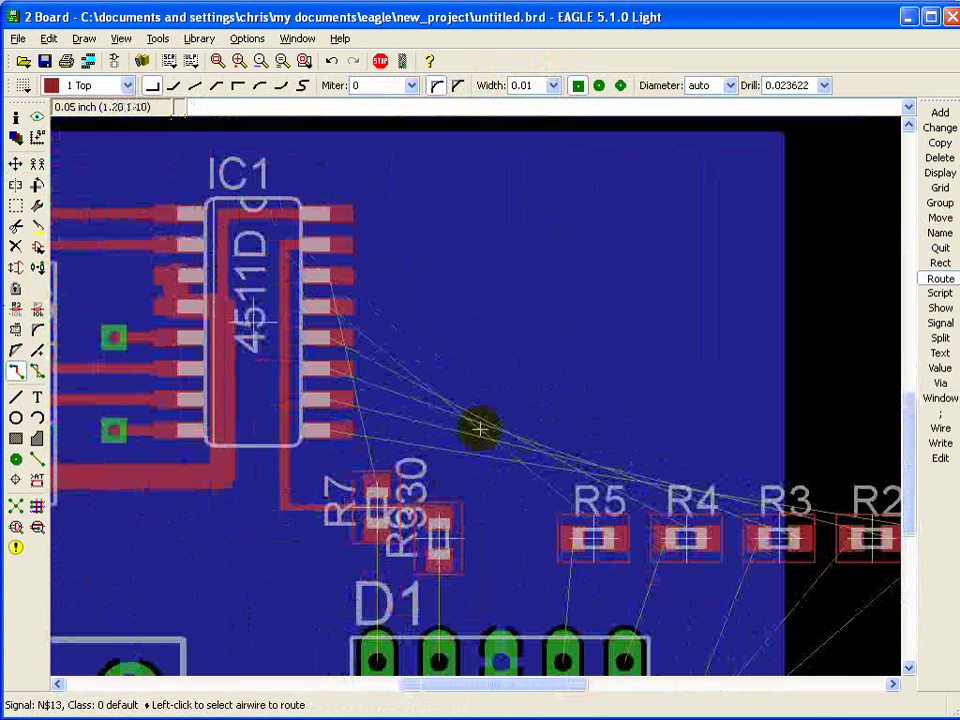
pyautogui.scroll(1, 480, 430)
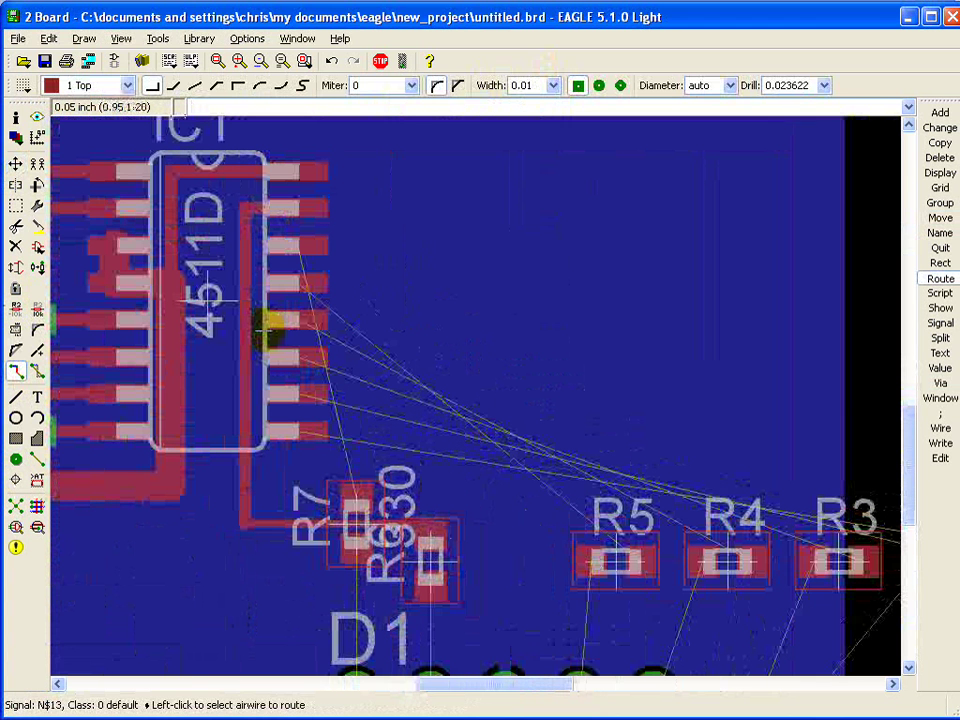
pyautogui.press('F7')
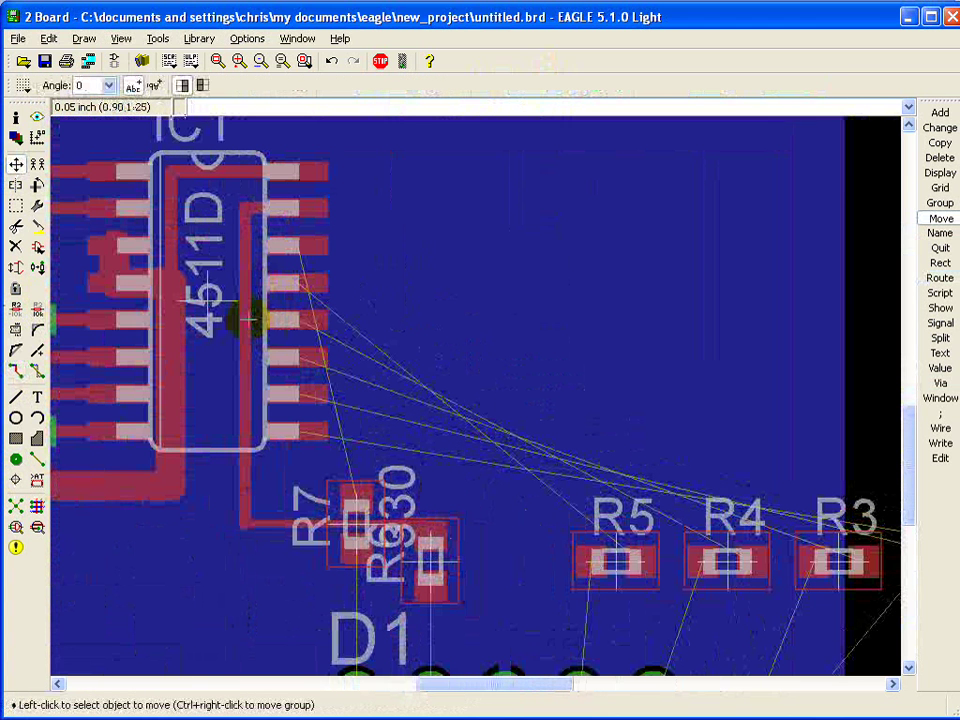
pyautogui.click(242, 318)
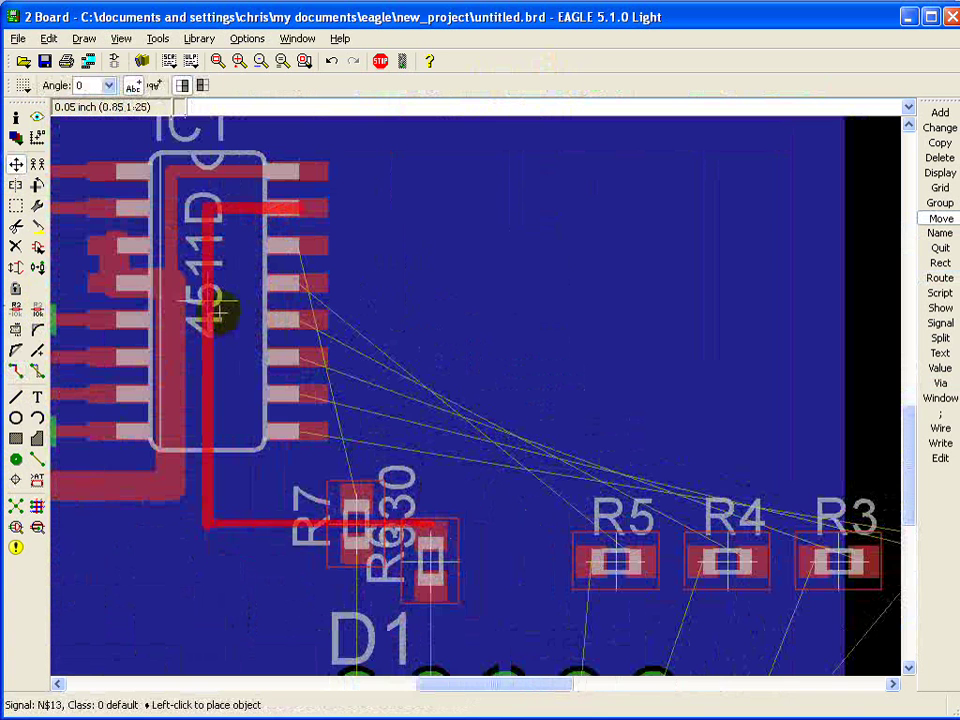
pyautogui.click(226, 307)
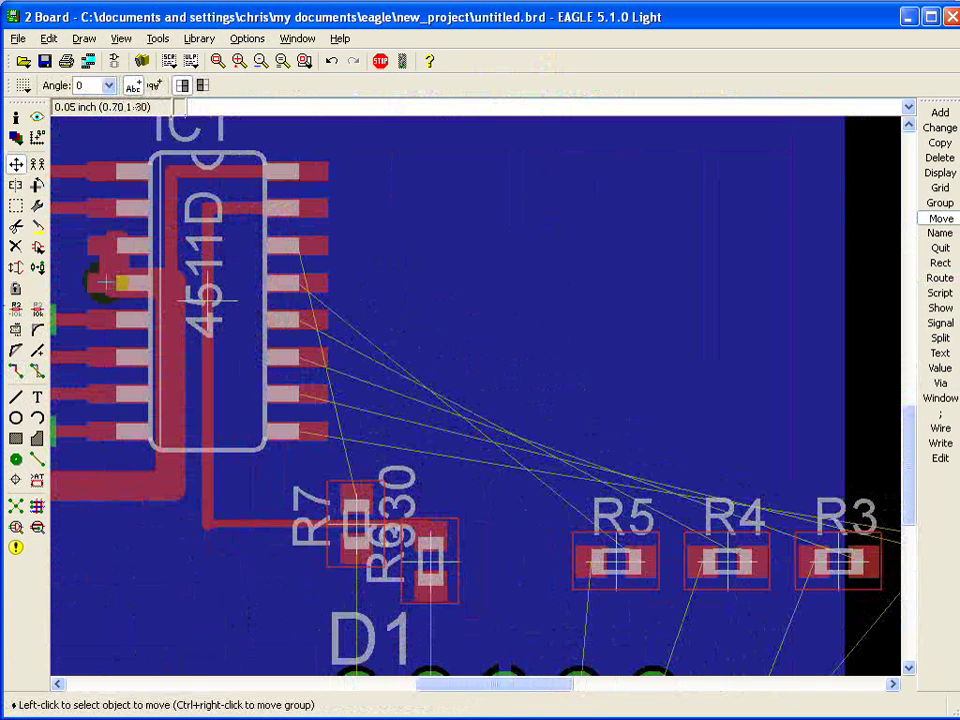
# Route IC1's third right-side pad beneath the chip's right edge and across to R7's upper pad on the top layer with width 0.016
pyautogui.click(22, 371)
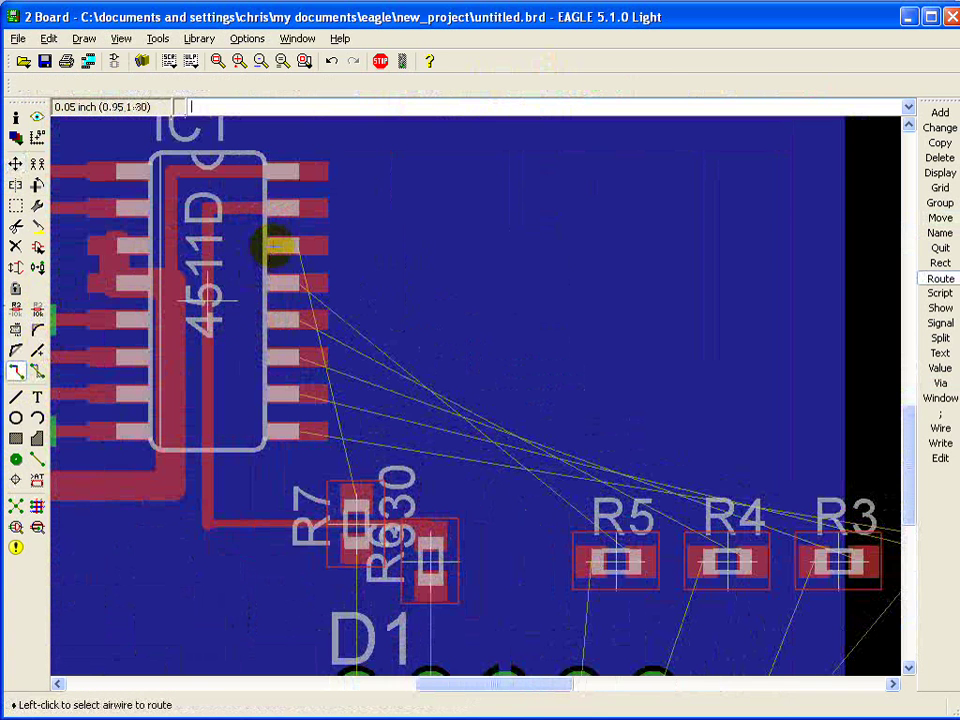
pyautogui.click(274, 240)
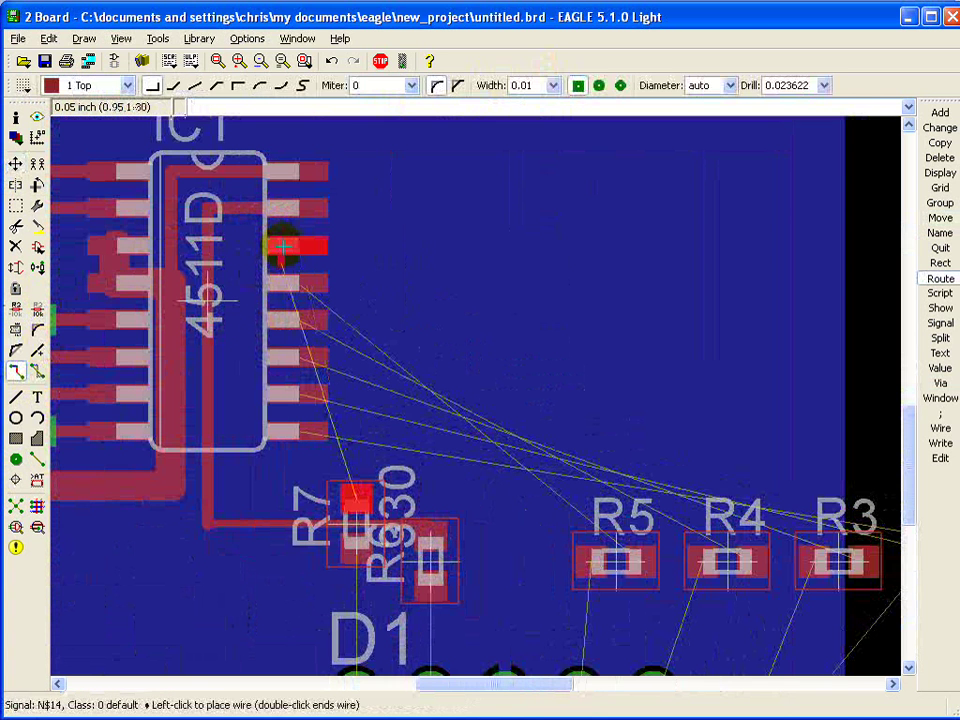
pyautogui.click(551, 86)
pyautogui.click(538, 141)
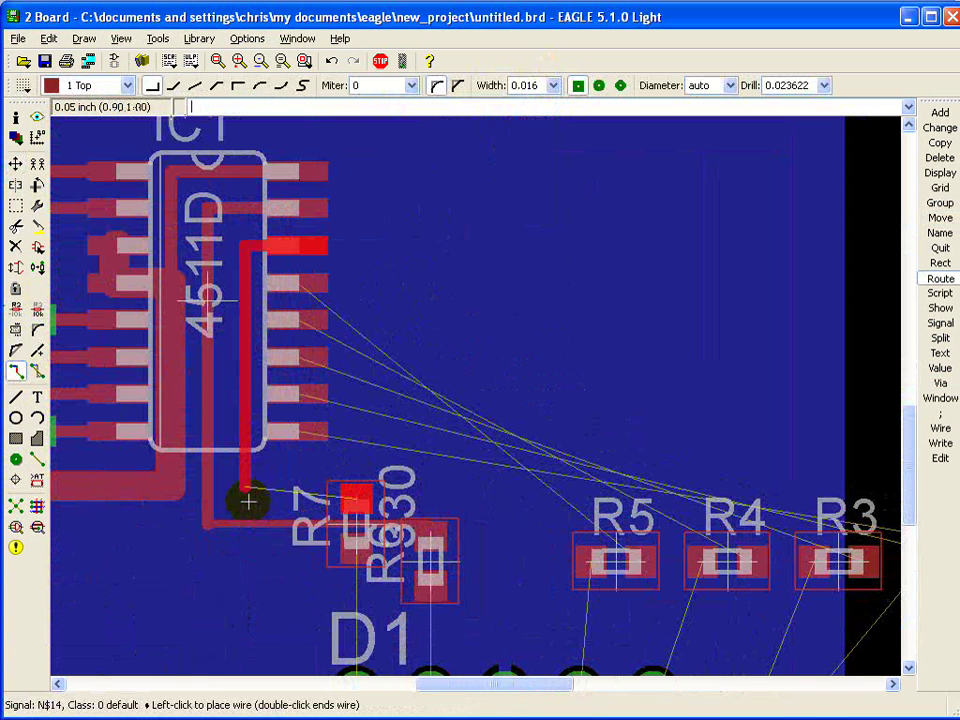
pyautogui.press('alt')
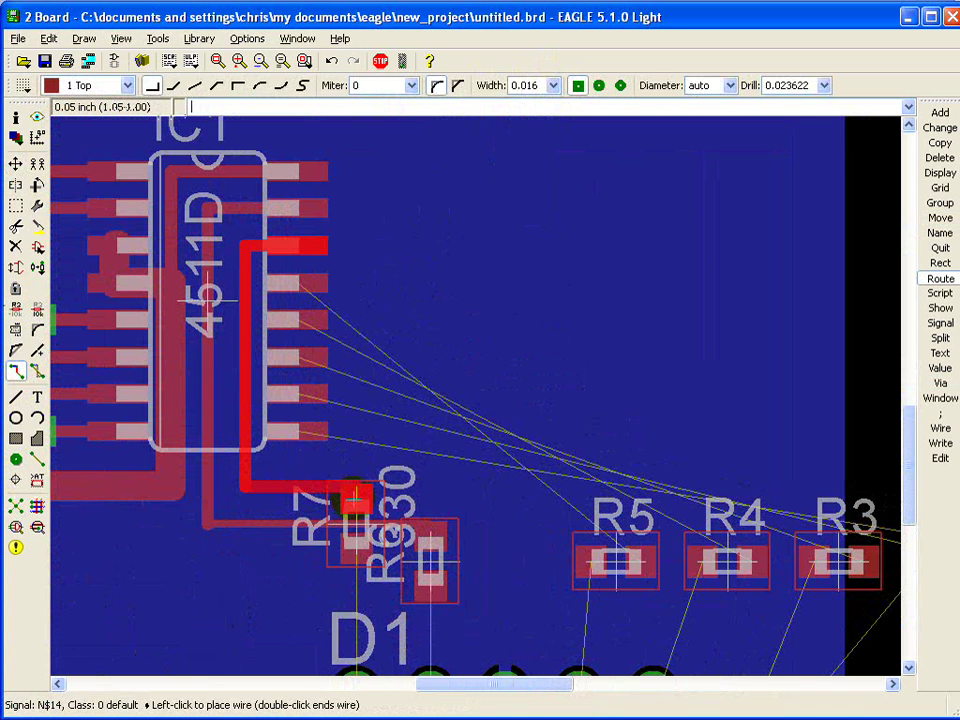
pyautogui.click(353, 497)
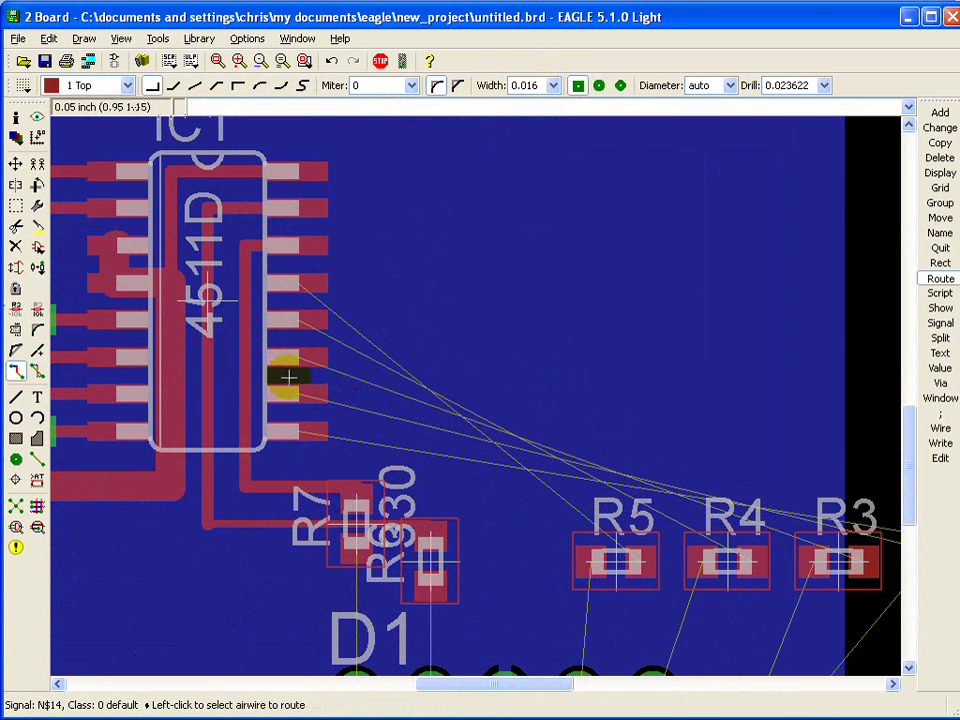
# Move R5 above D1's fourth upper pad, level with R6, and rotate it 90 degrees
pyautogui.scroll(-2, 425, 350)
pyautogui.scroll(1, 731, 318)
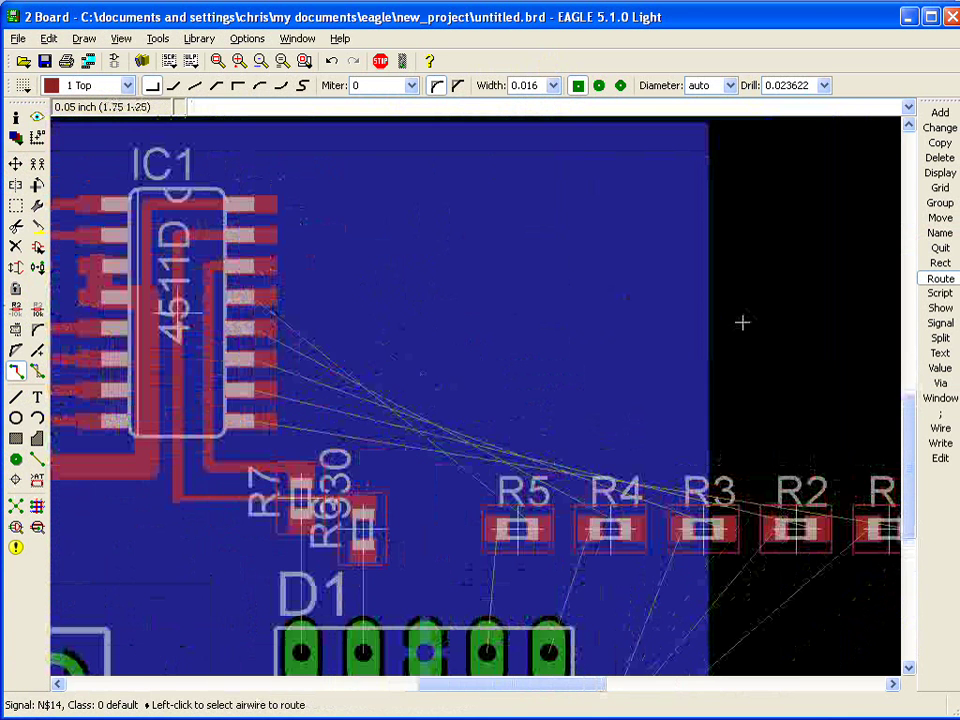
pyautogui.scroll(-3, 505, 346)
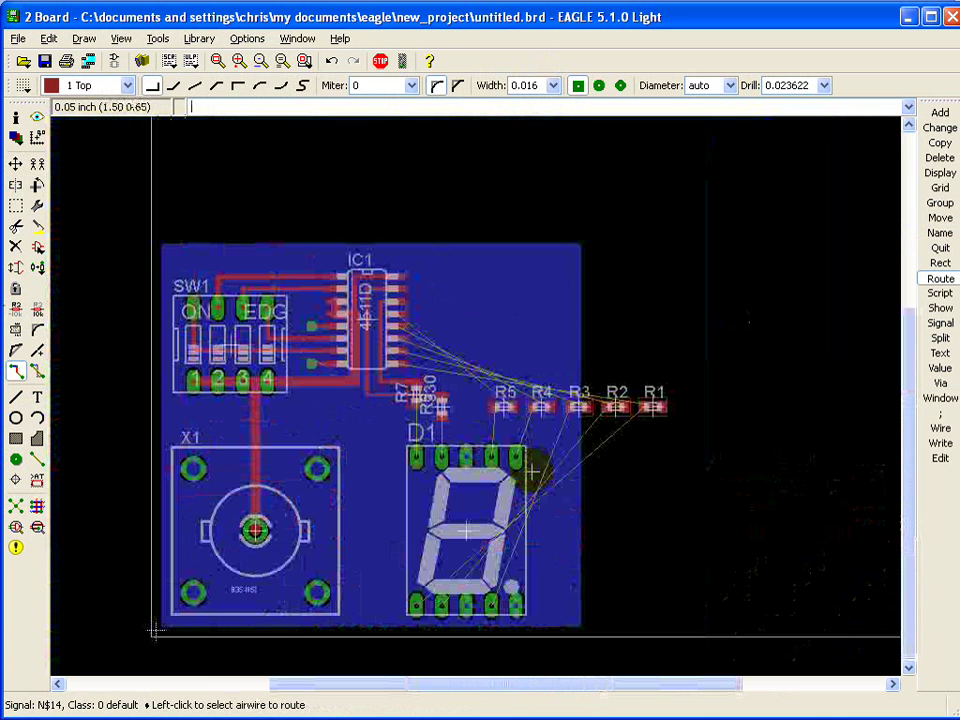
pyautogui.scroll(1, 538, 484)
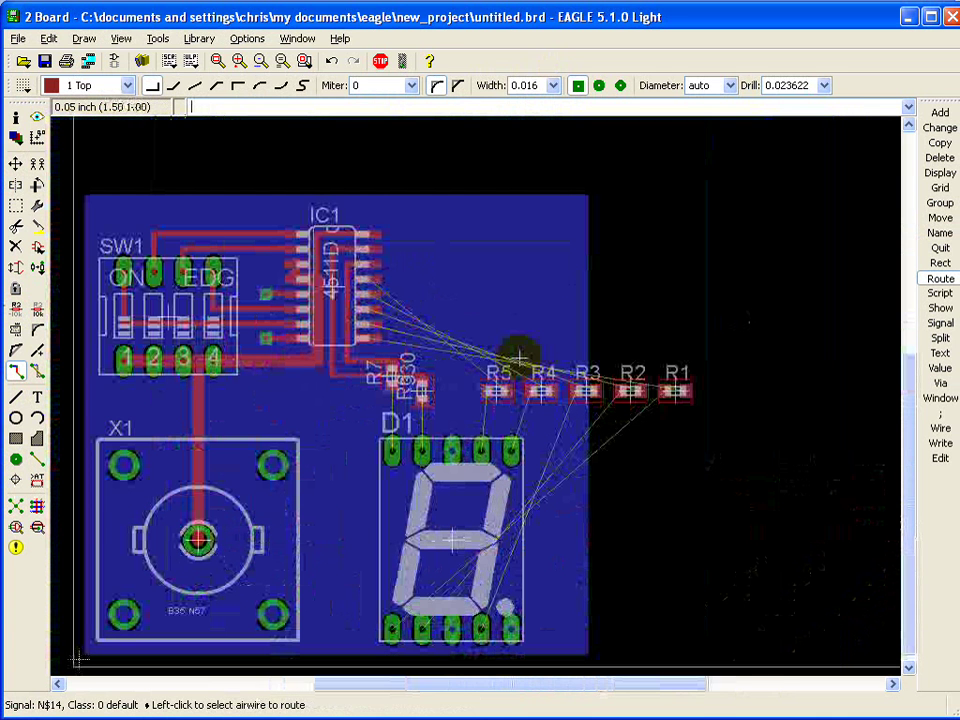
pyautogui.scroll(1, 507, 355)
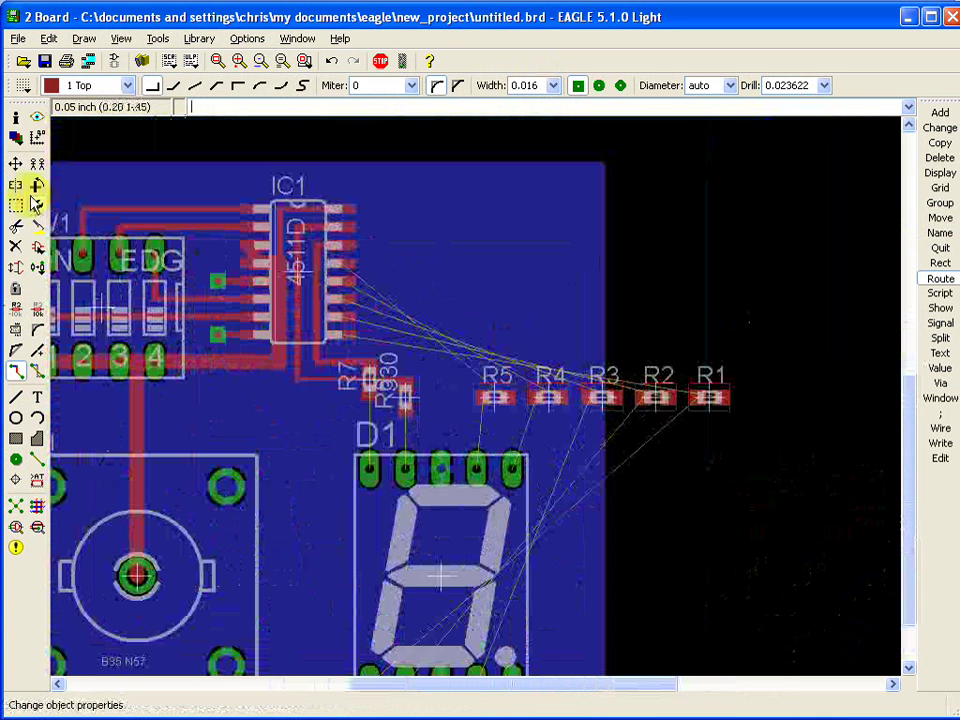
pyautogui.click(17, 164)
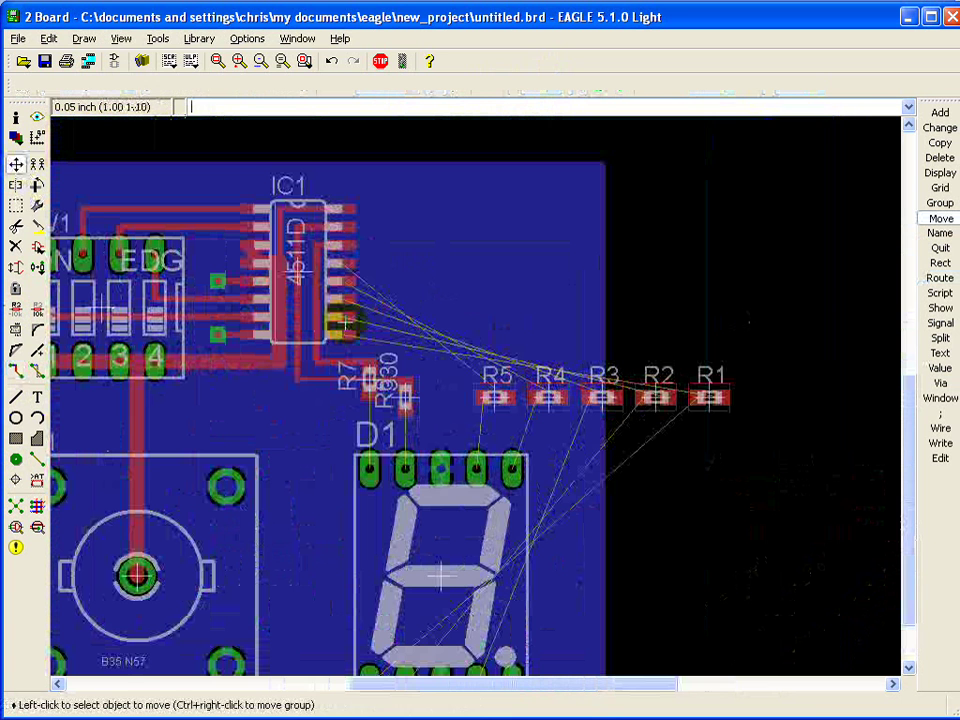
pyautogui.click(505, 400)
pyautogui.rightClick(487, 411)
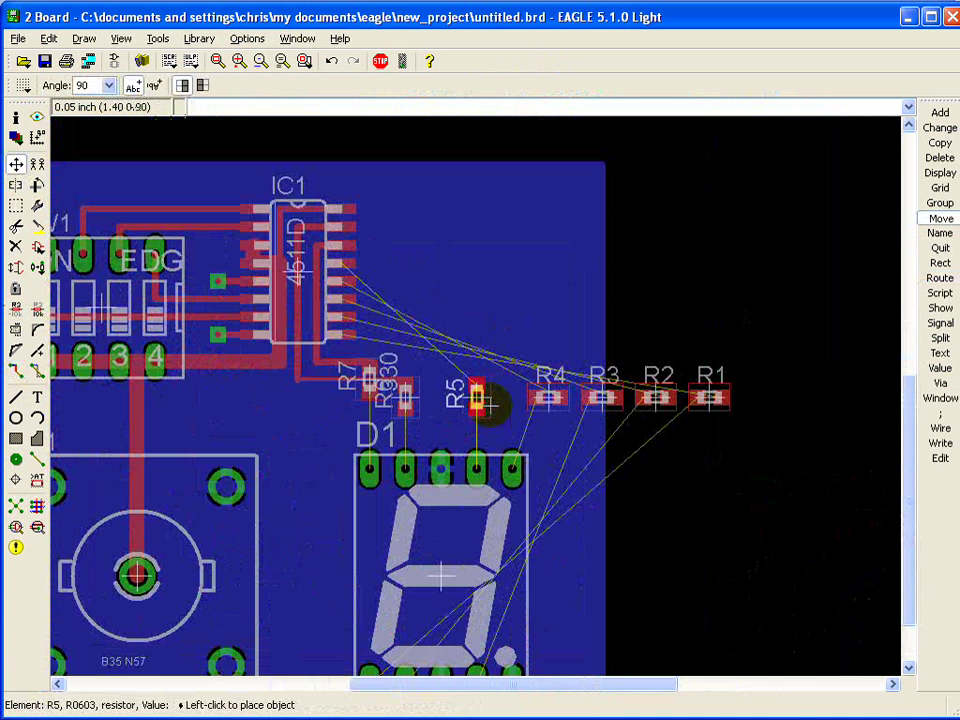
pyautogui.click(487, 403)
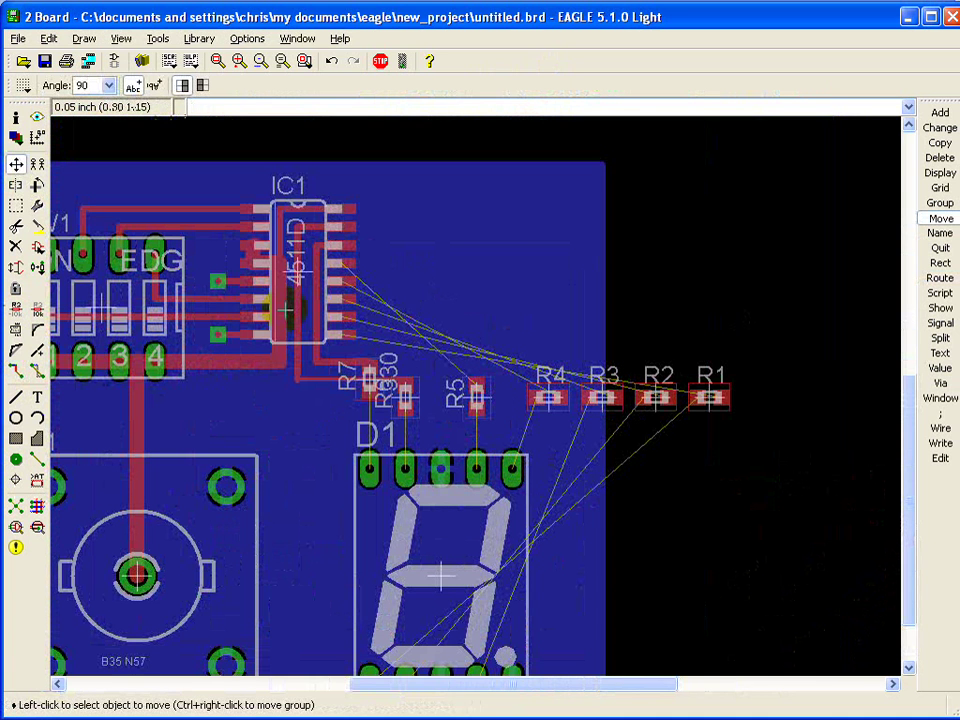
# Move R4 to the right of IC1, directly above R5, and rotate it 180 degrees
pyautogui.click(550, 397)
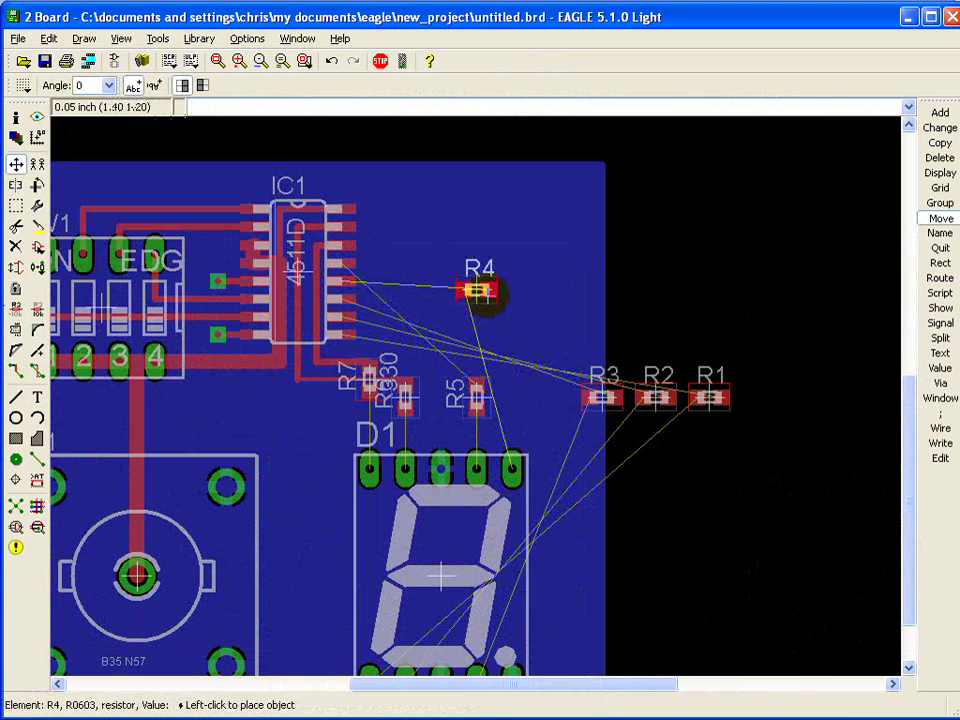
pyautogui.press('alt')
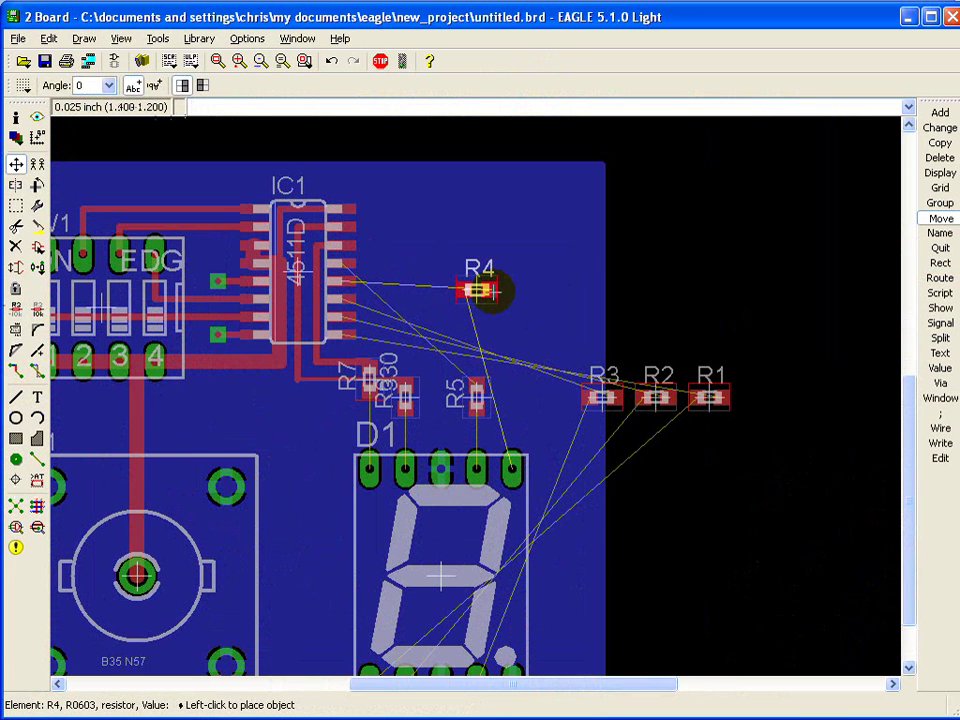
pyautogui.rightClick(480, 291)
pyautogui.rightClick(491, 292)
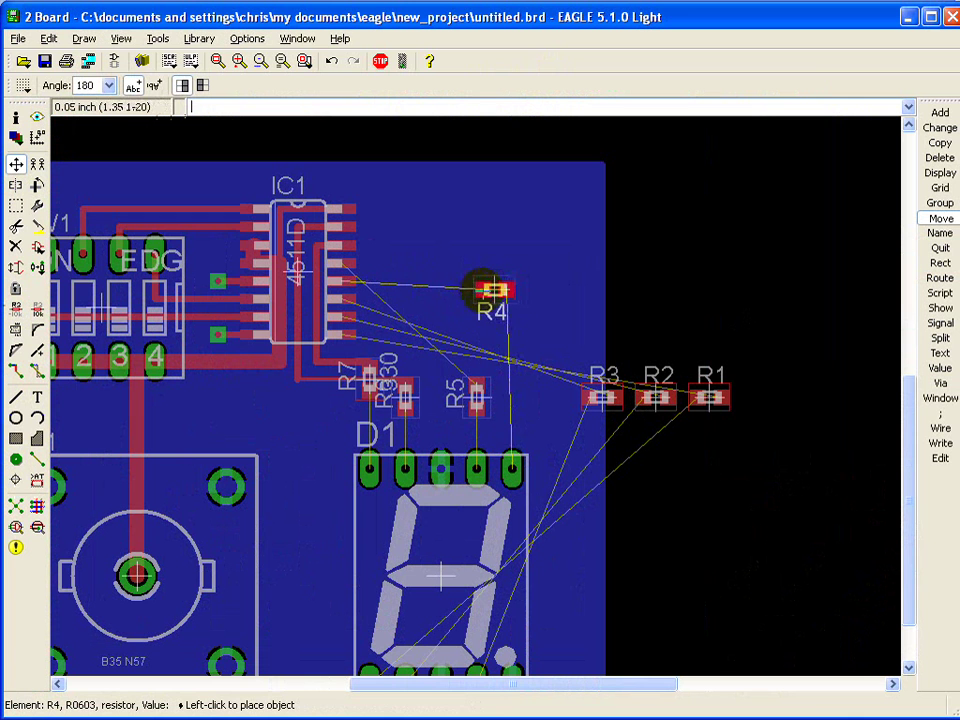
pyautogui.press('alt')
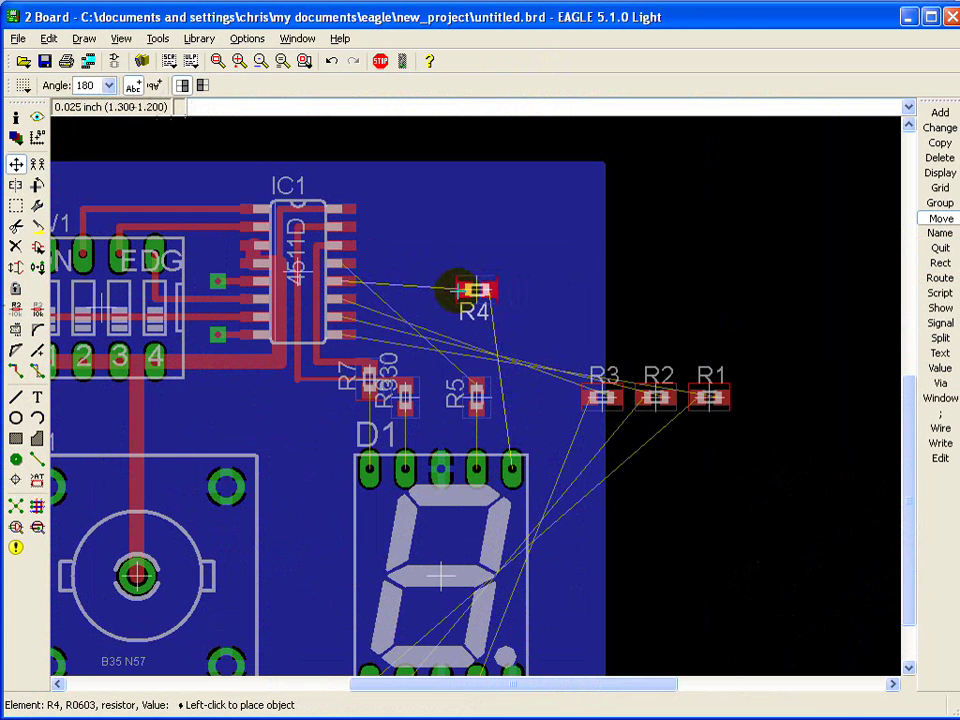
pyautogui.click(461, 290)
# Move R3 just outside D1's right edge, near the middle of its height, and rotate it 90 degrees
pyautogui.click(604, 396)
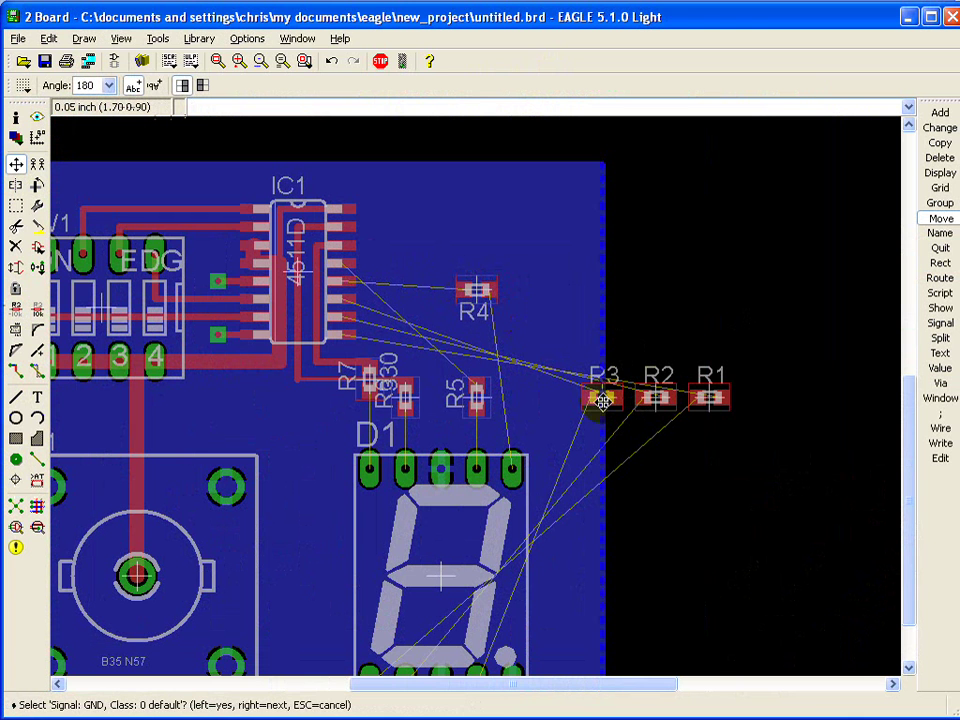
pyautogui.rightClick(600, 401)
pyautogui.click(600, 401)
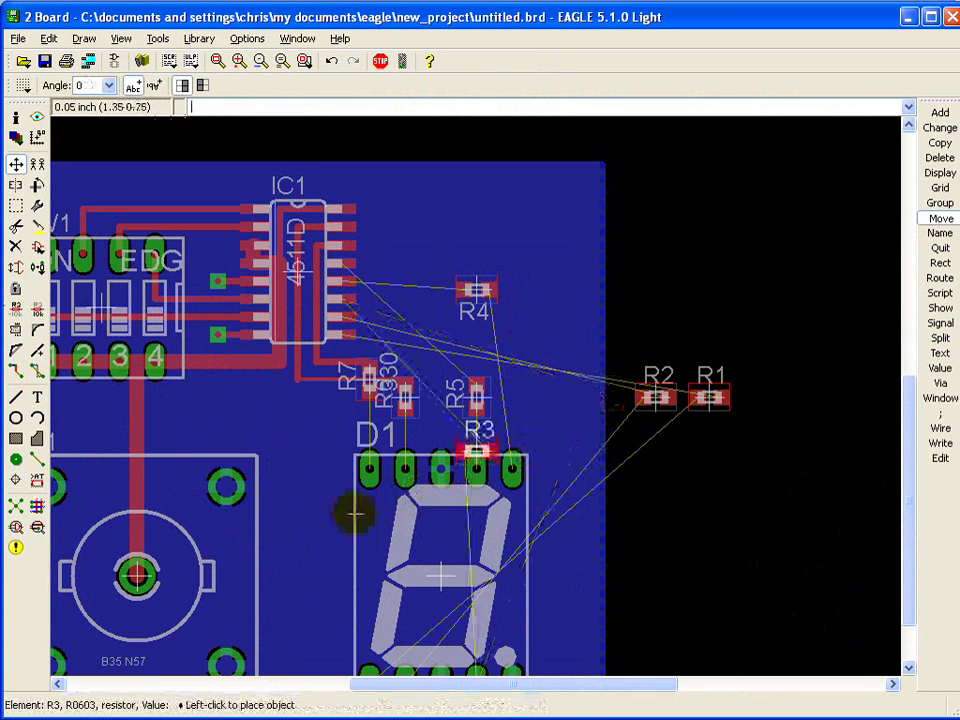
pyautogui.scroll(-2, 551, 525)
pyautogui.scroll(2, 541, 575)
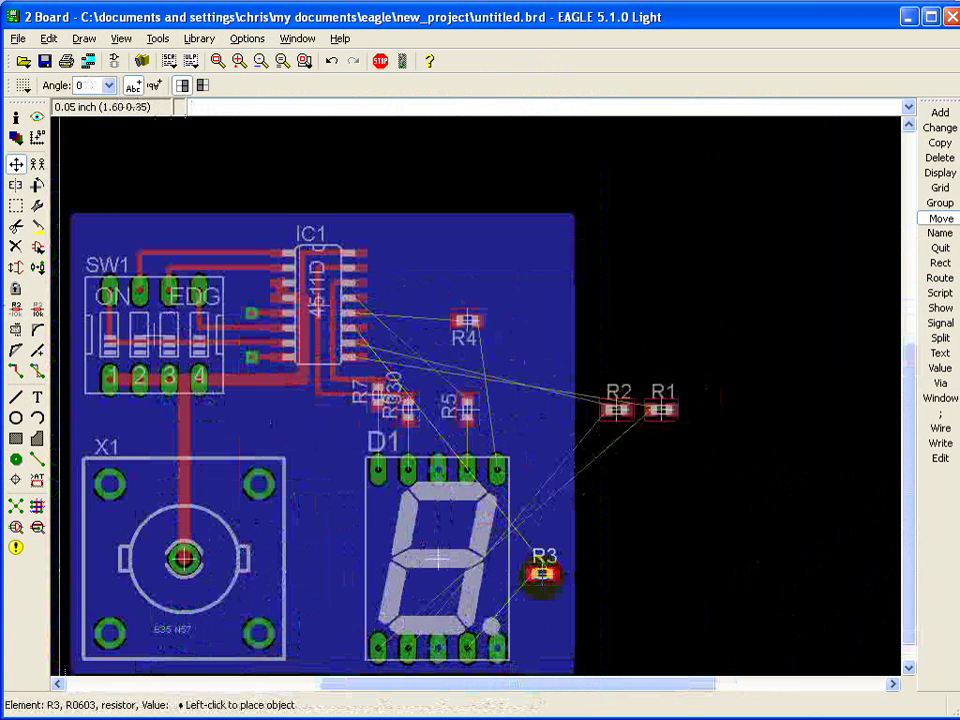
pyautogui.rightClick(525, 553)
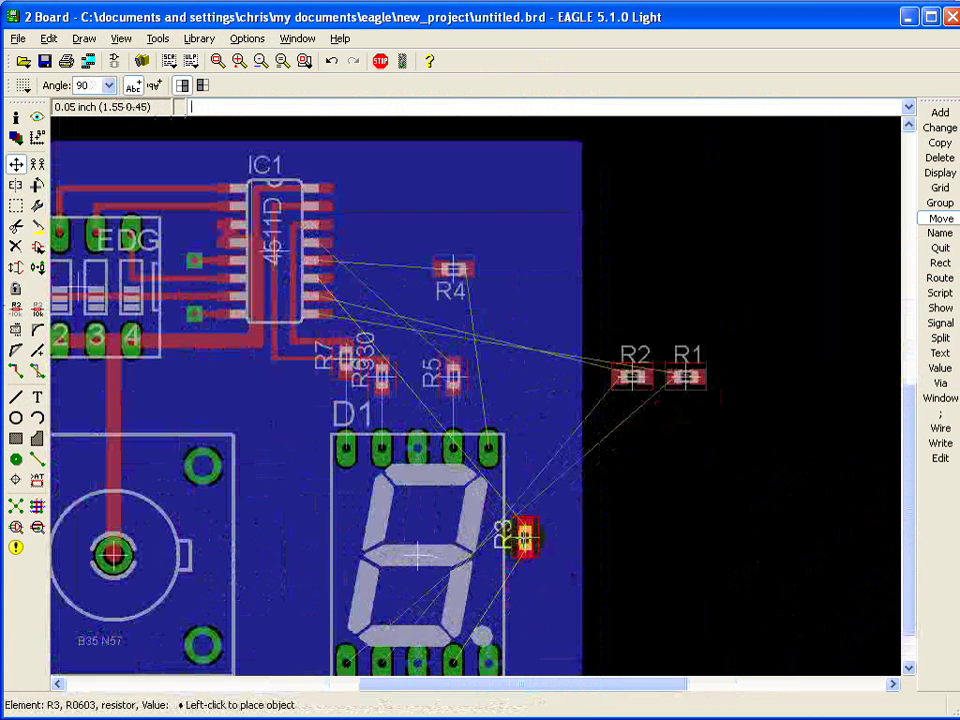
pyautogui.click(525, 538)
# Move R2 and R1 between X1 and D1's left edge, with R2 above R1, and rotate both 90 degrees
pyautogui.click(633, 376)
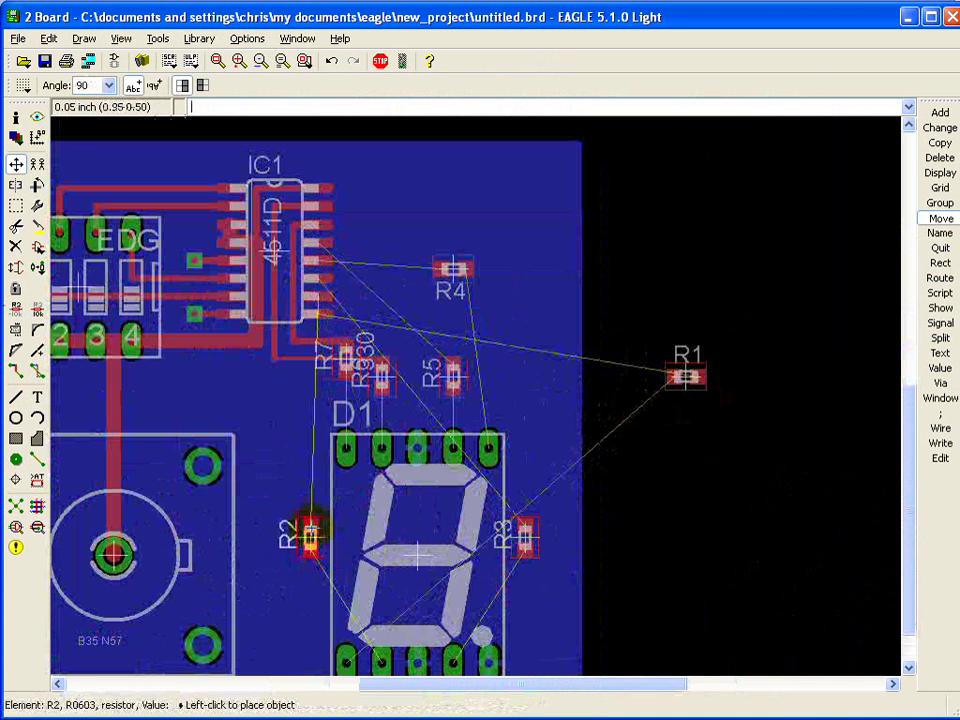
pyautogui.click(311, 498)
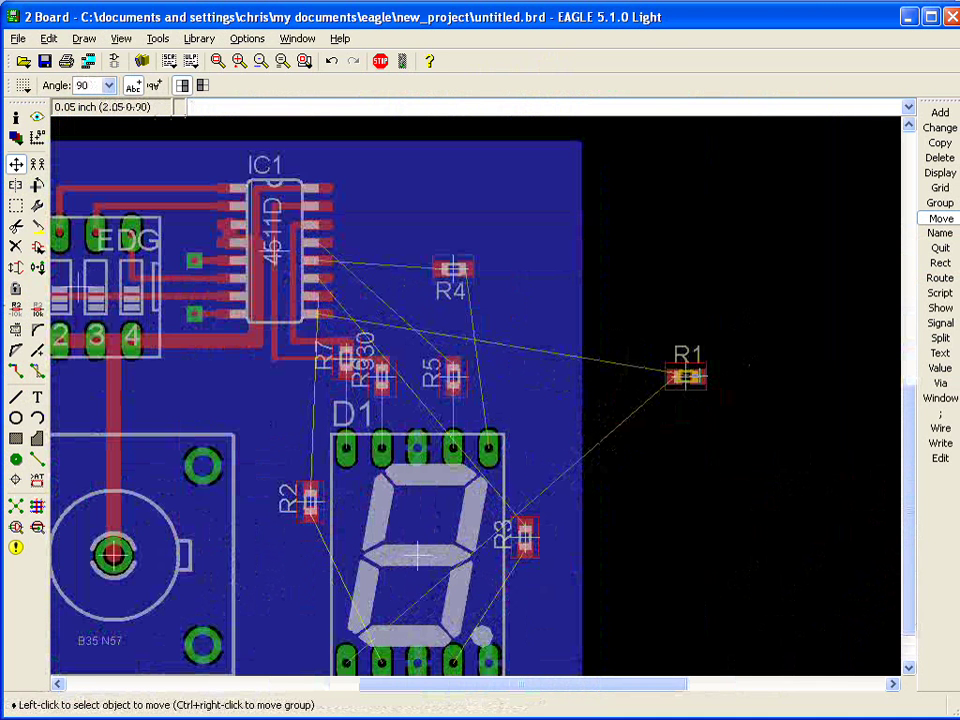
pyautogui.click(686, 376)
pyautogui.rightClick(340, 560)
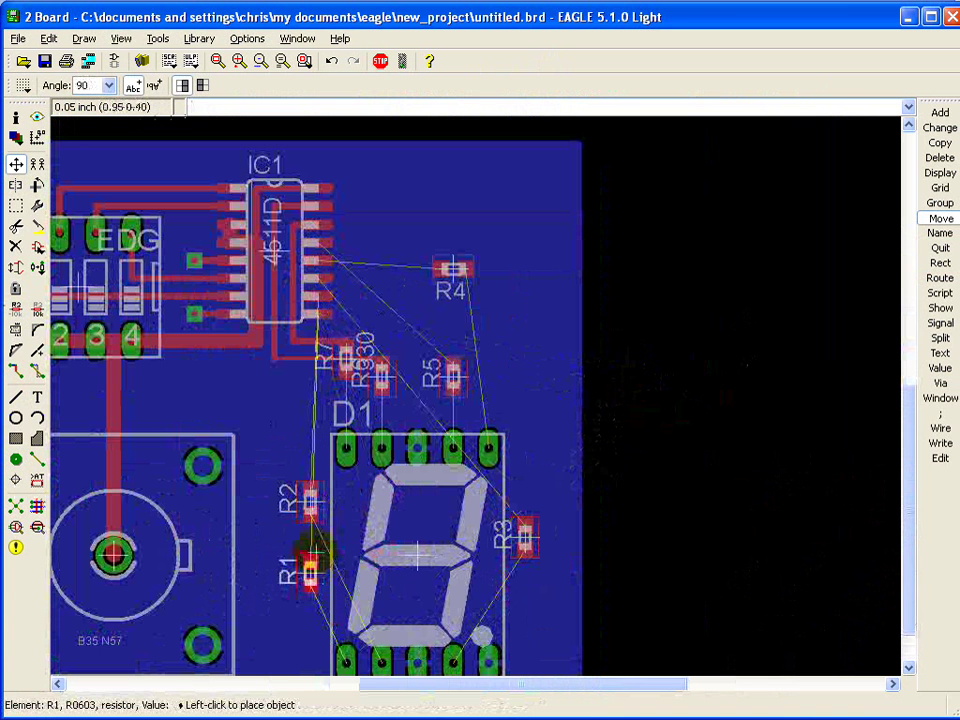
pyautogui.click(308, 550)
pyautogui.scroll(1, 338, 240)
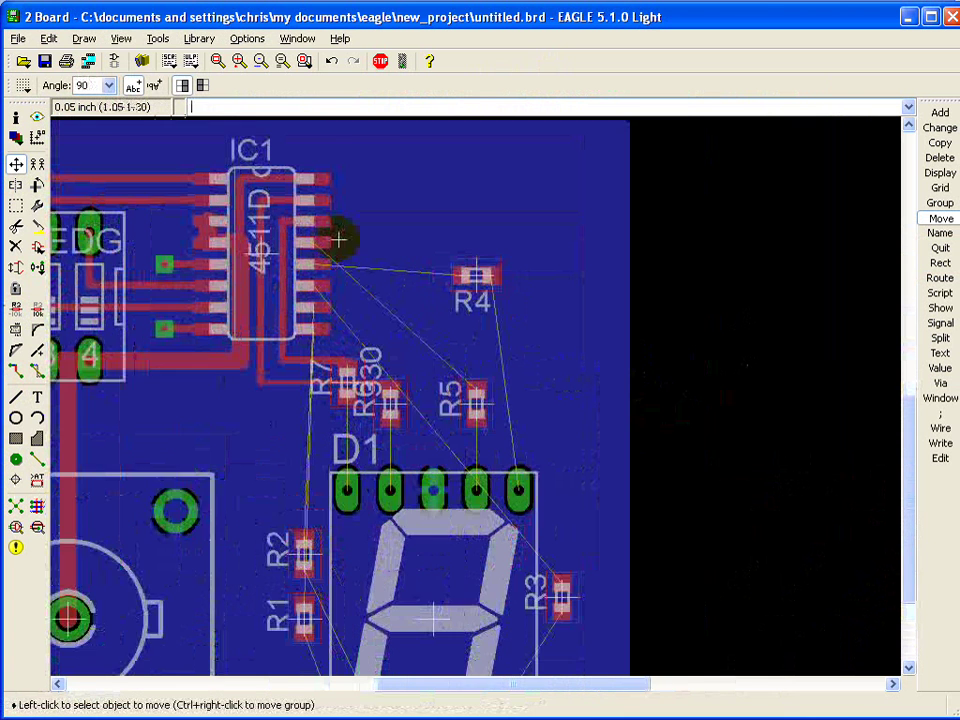
# Route a 0.016-wide top-layer trace from IC1's fifth right-hand pad to R4's left pad
pyautogui.scroll(1, 338, 240)
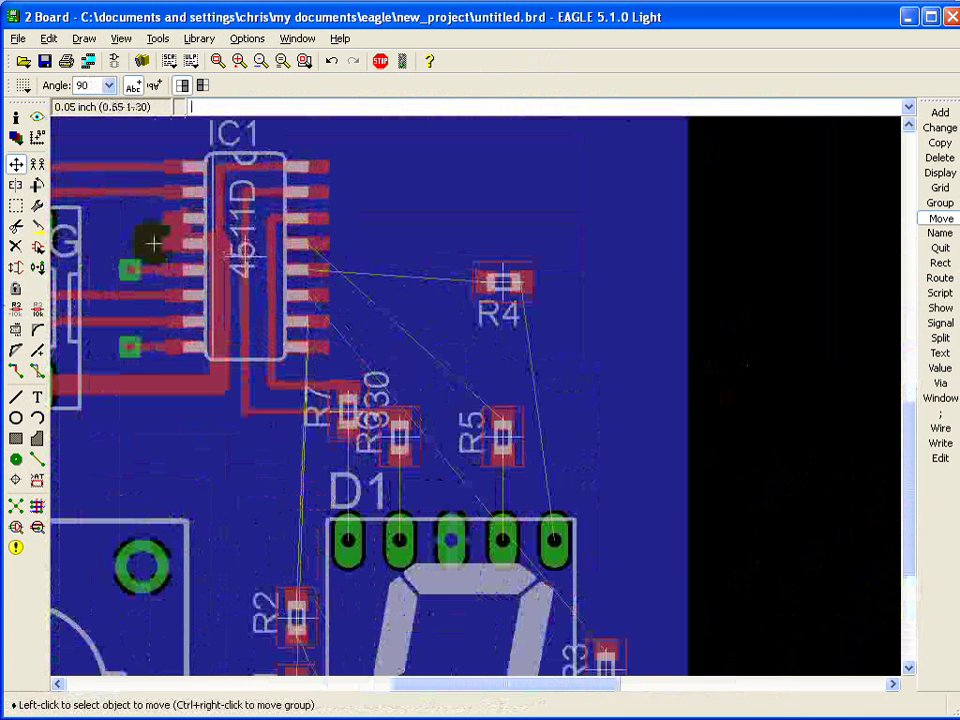
pyautogui.click(15, 374)
pyautogui.click(298, 271)
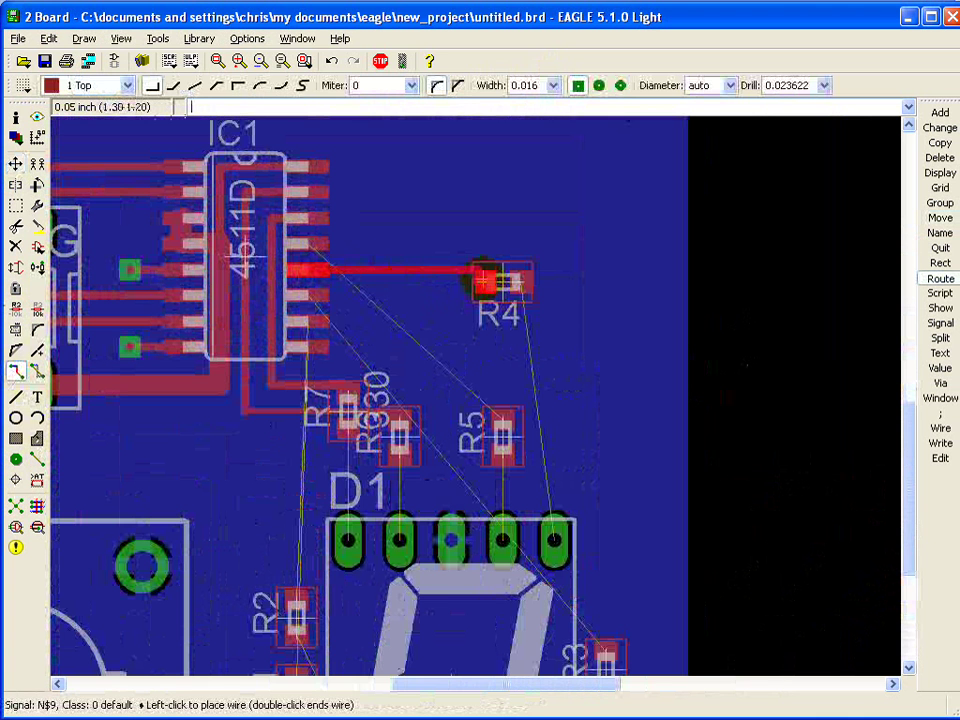
pyautogui.click(483, 282)
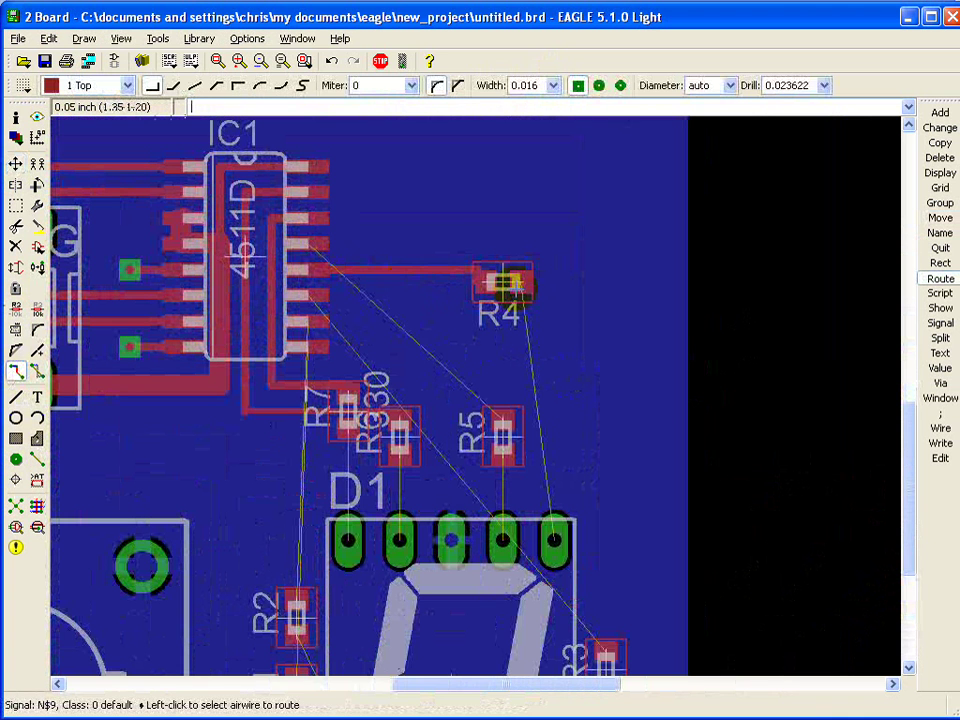
# Move R4 slightly up so it lines up with the trace from IC1's fifth right-hand pad
pyautogui.press('F7')
pyautogui.click(512, 284)
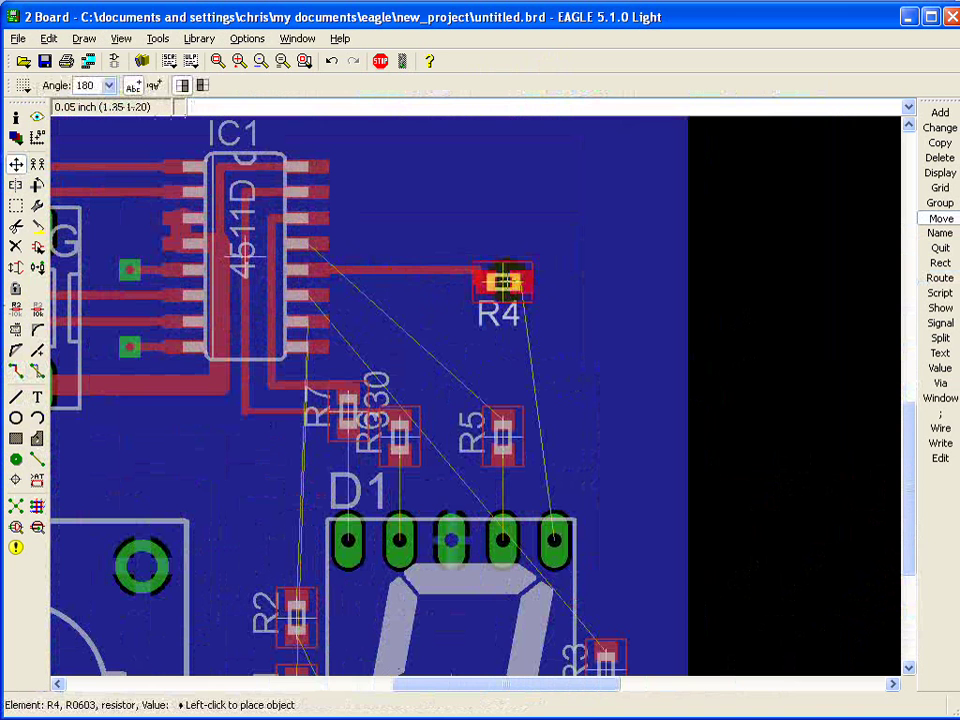
pyautogui.click(503, 270)
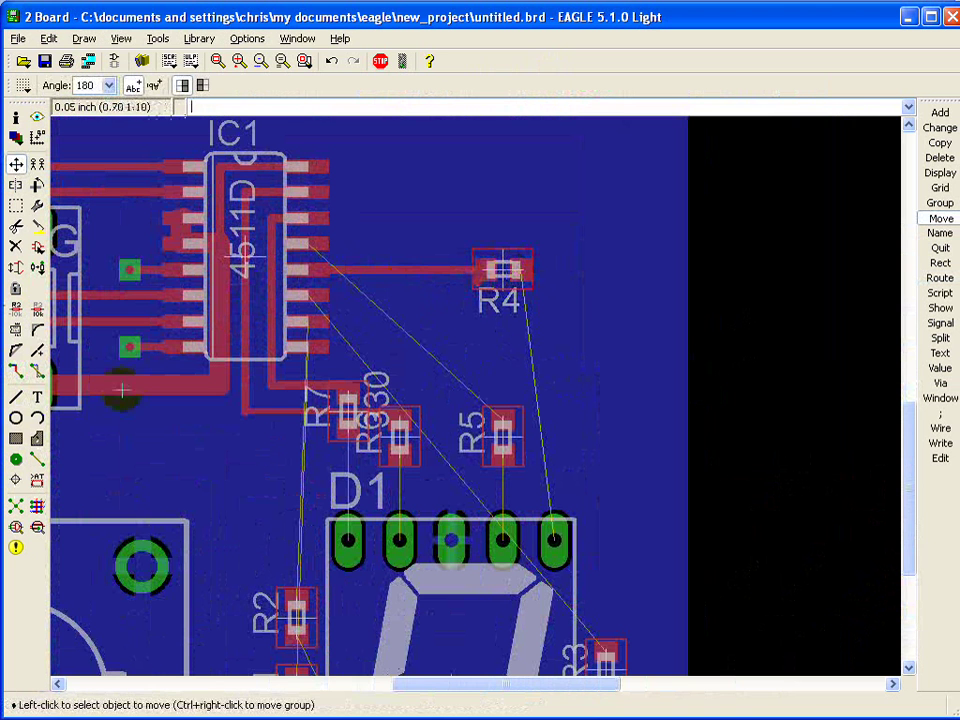
pyautogui.click(37, 372)
pyautogui.click(477, 285)
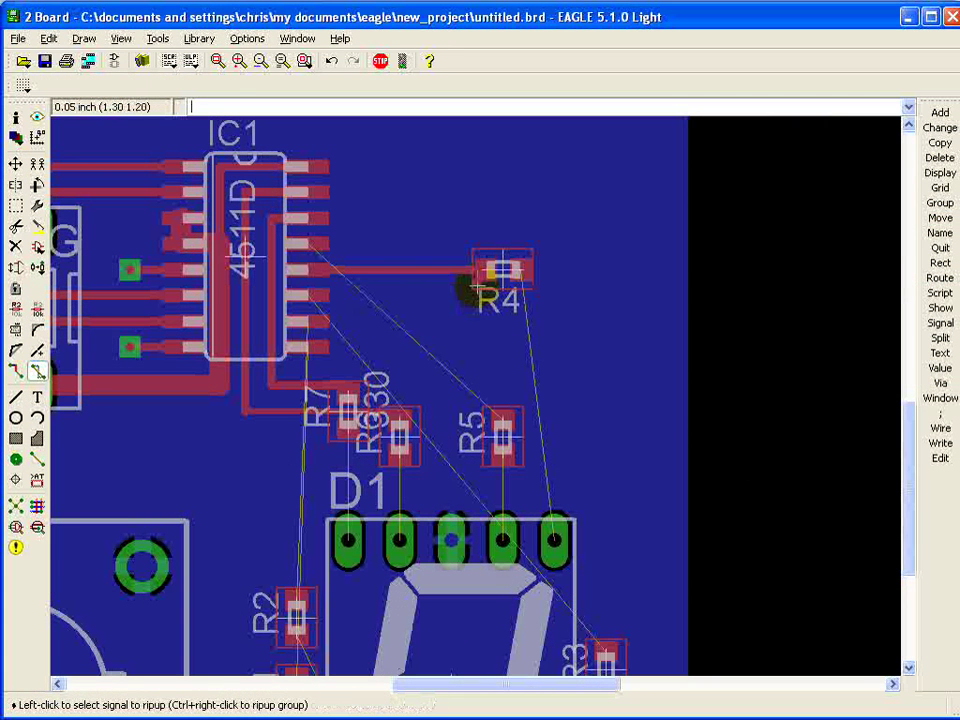
pyautogui.click(477, 286)
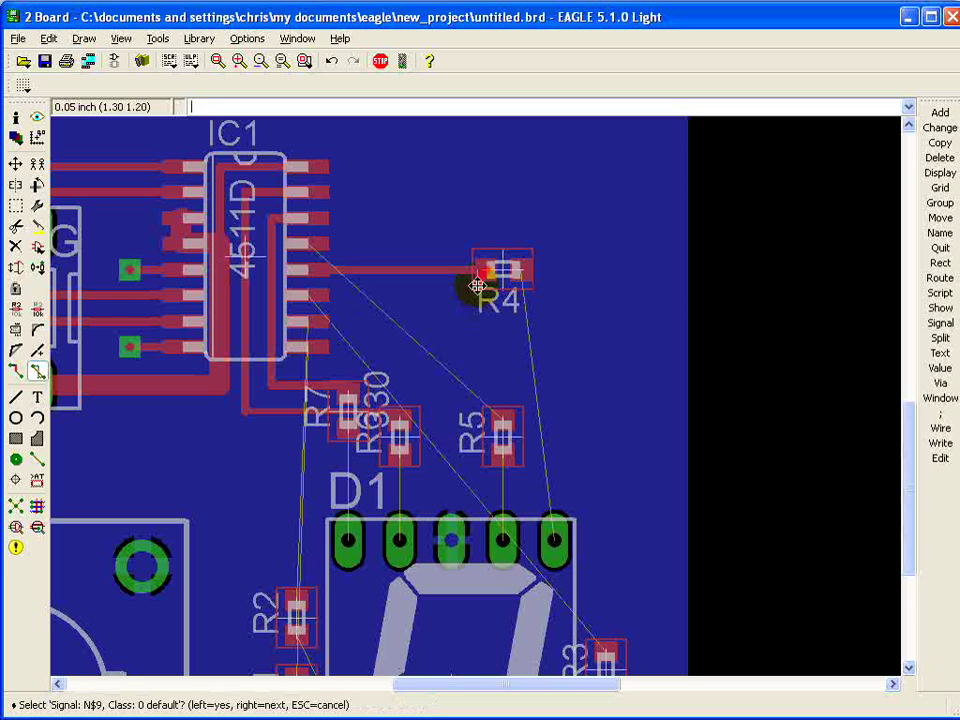
pyautogui.press('Escape')
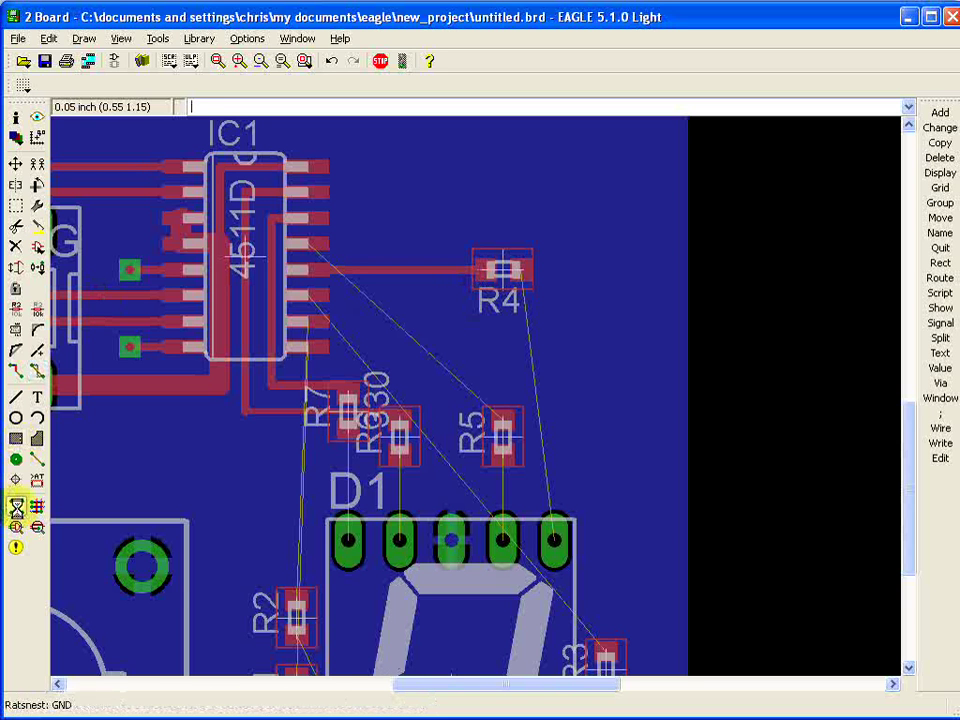
pyautogui.click(15, 372)
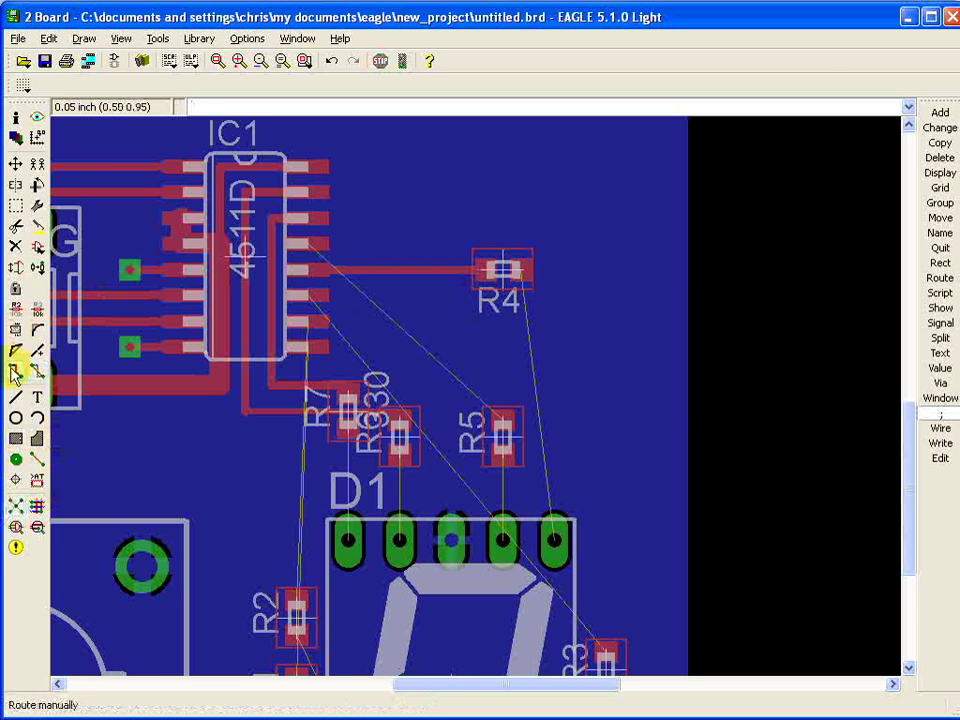
pyautogui.click(483, 268)
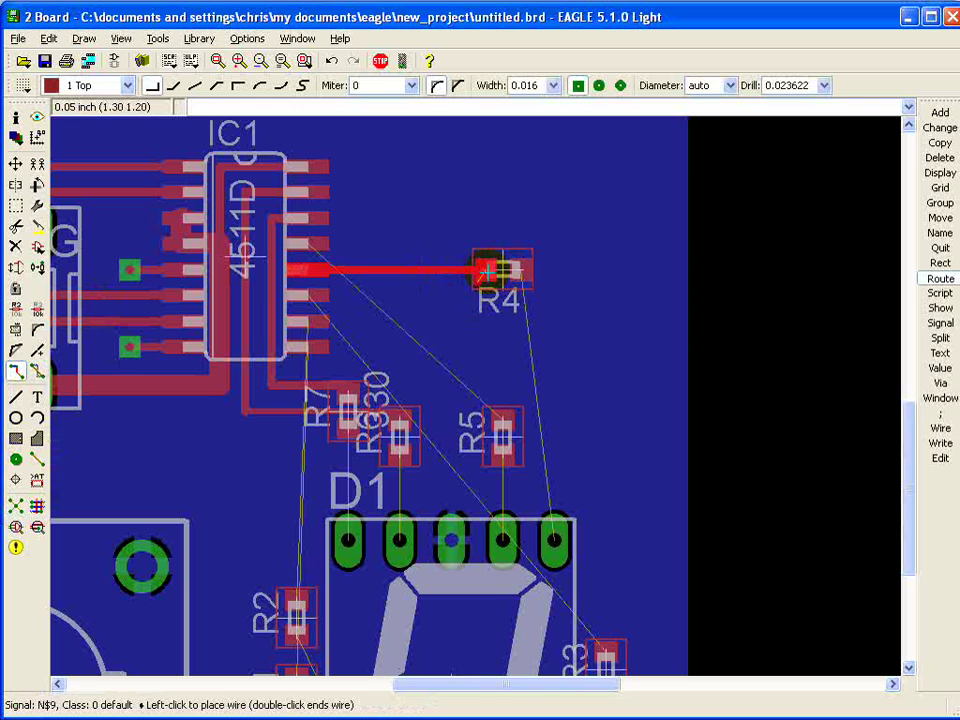
pyautogui.press('Escape')
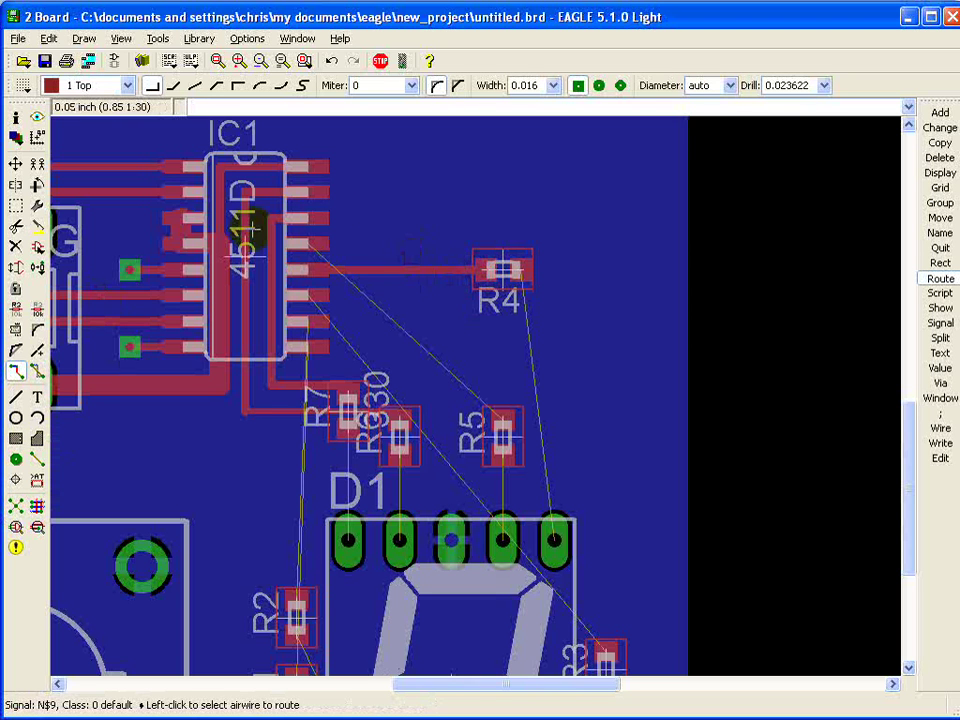
# Route IC1's fourth right-hand pad to R5's upper pad, narrowing the trace to 0.01 for the vertical run between R4's pads
pyautogui.click(313, 244)
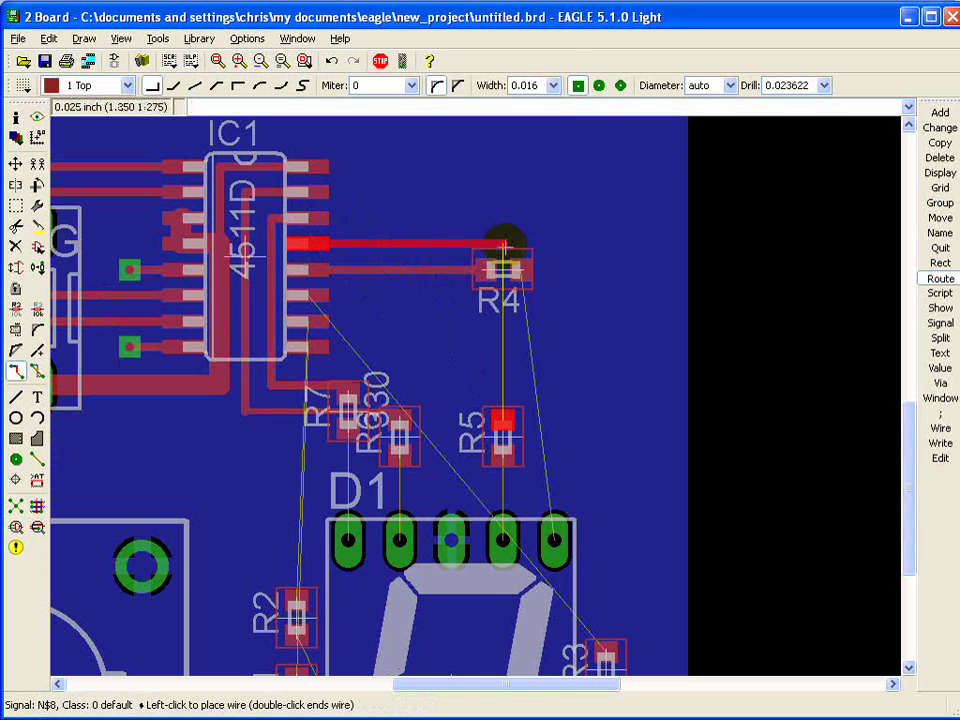
pyautogui.click(553, 85)
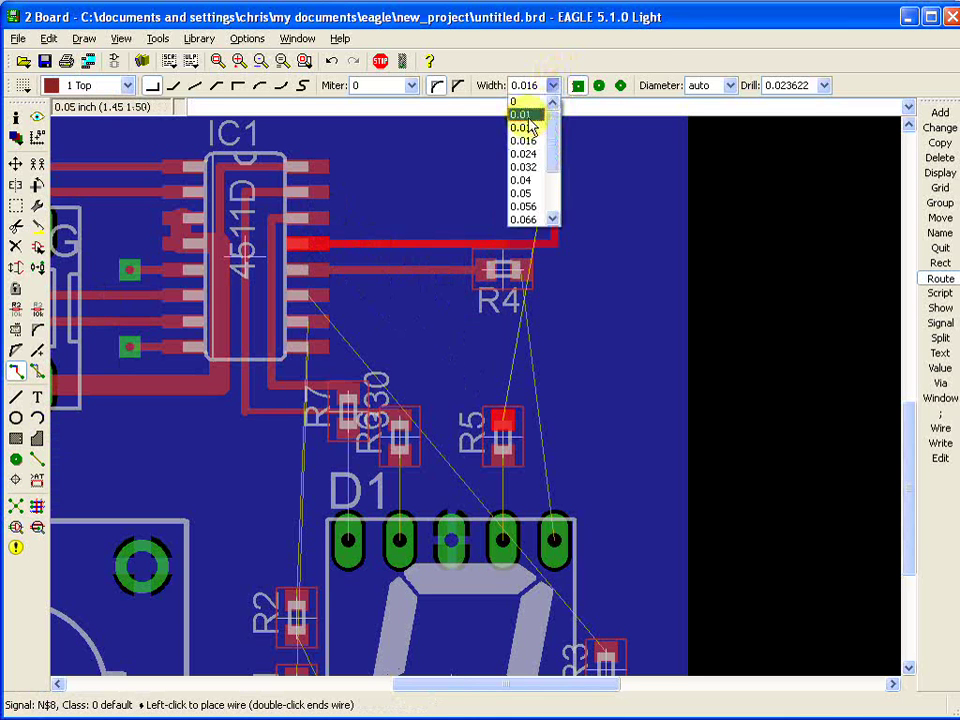
pyautogui.click(525, 116)
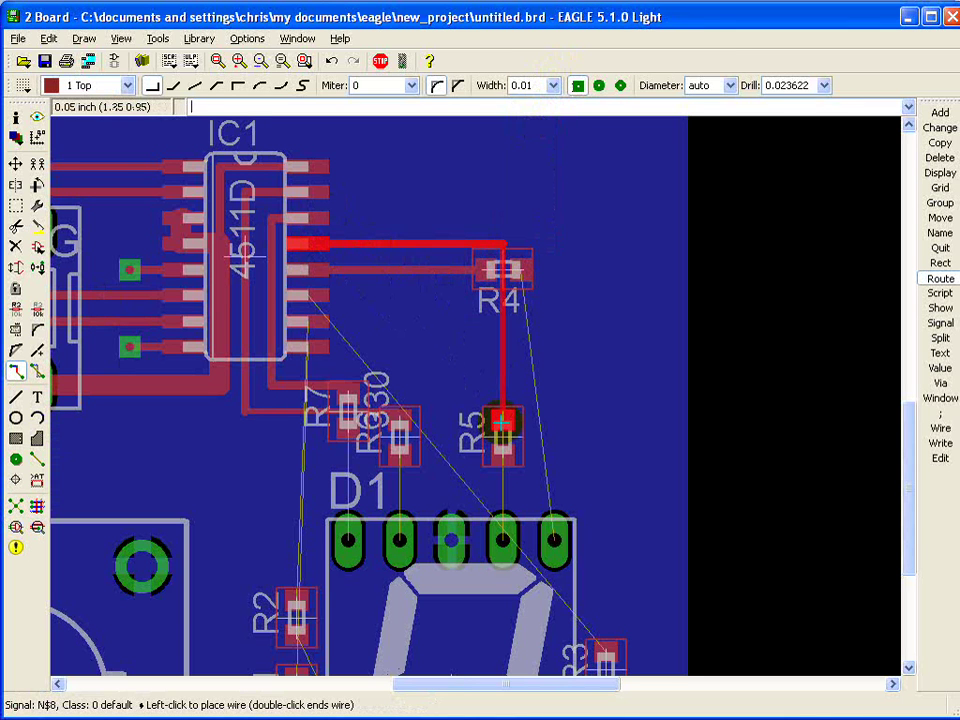
pyautogui.click(502, 422)
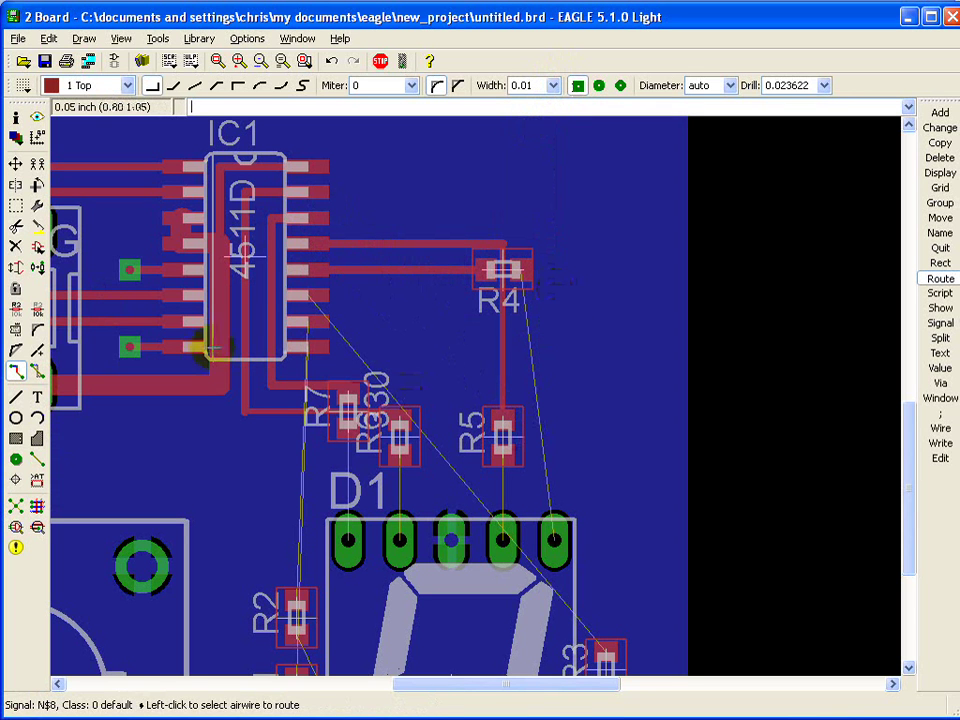
# Set the trace width to 0.016 and route R5's lower pad to D1's fourth upper pad
pyautogui.click(17, 372)
pyautogui.click(553, 85)
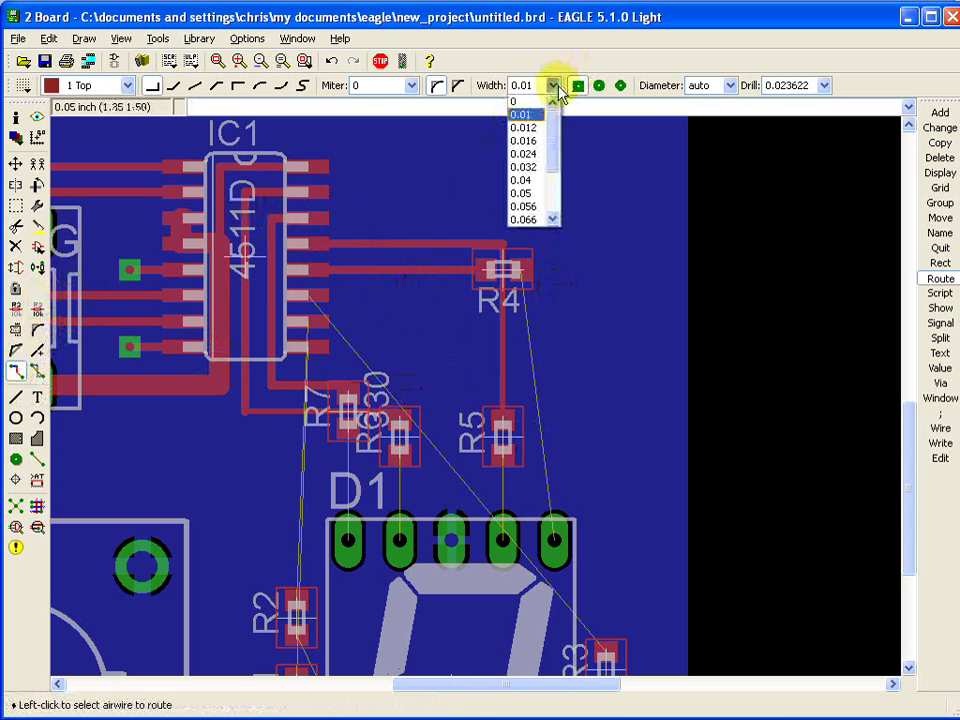
pyautogui.click(523, 141)
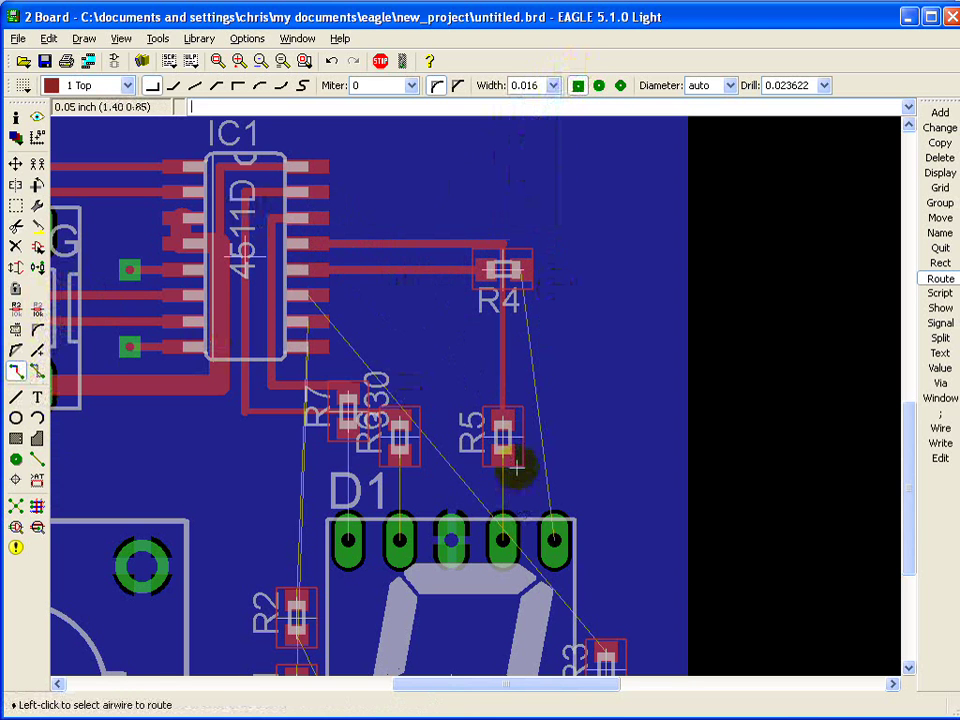
pyautogui.click(503, 468)
pyautogui.click(503, 540)
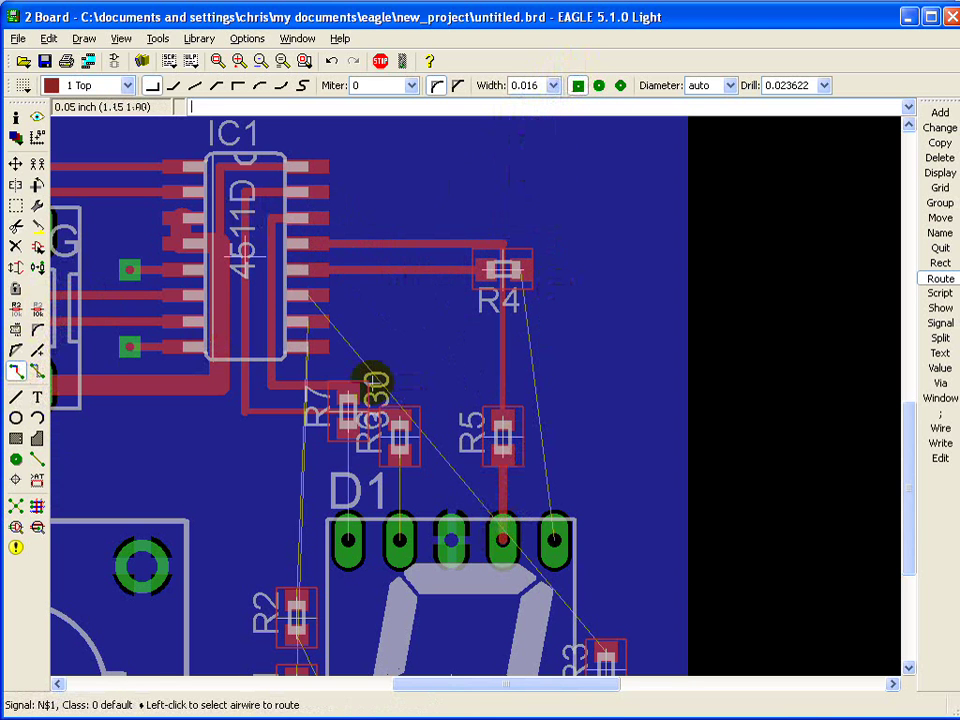
# Route IC1's sixth right-hand pad down between D1's third and fourth upper pads, bending diagonally across D1 to R3's upper pad
pyautogui.click(313, 296)
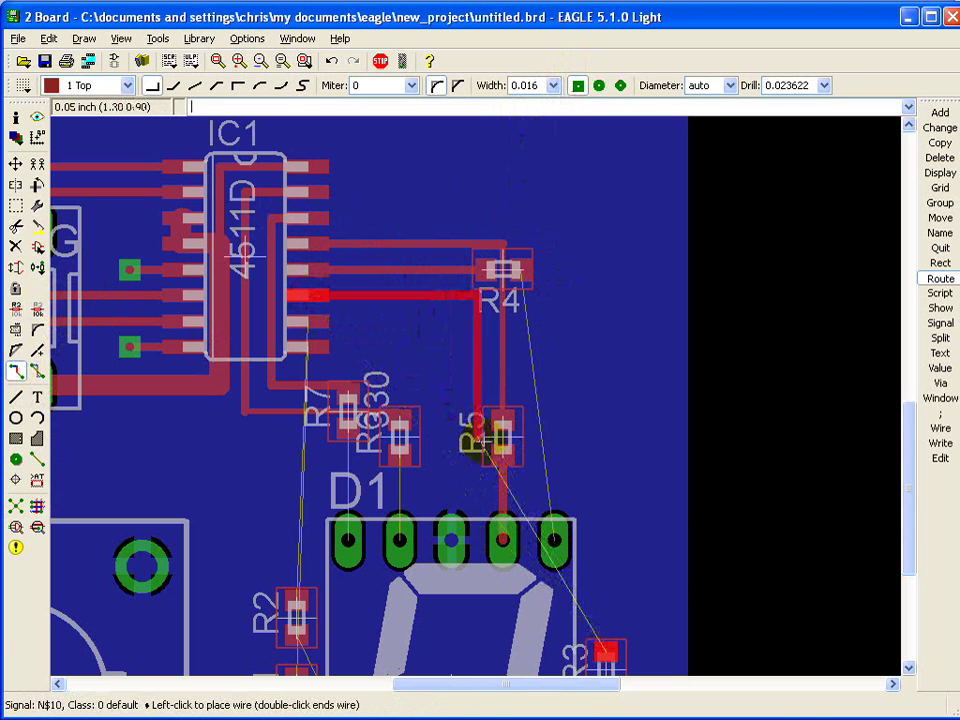
pyautogui.click(477, 566)
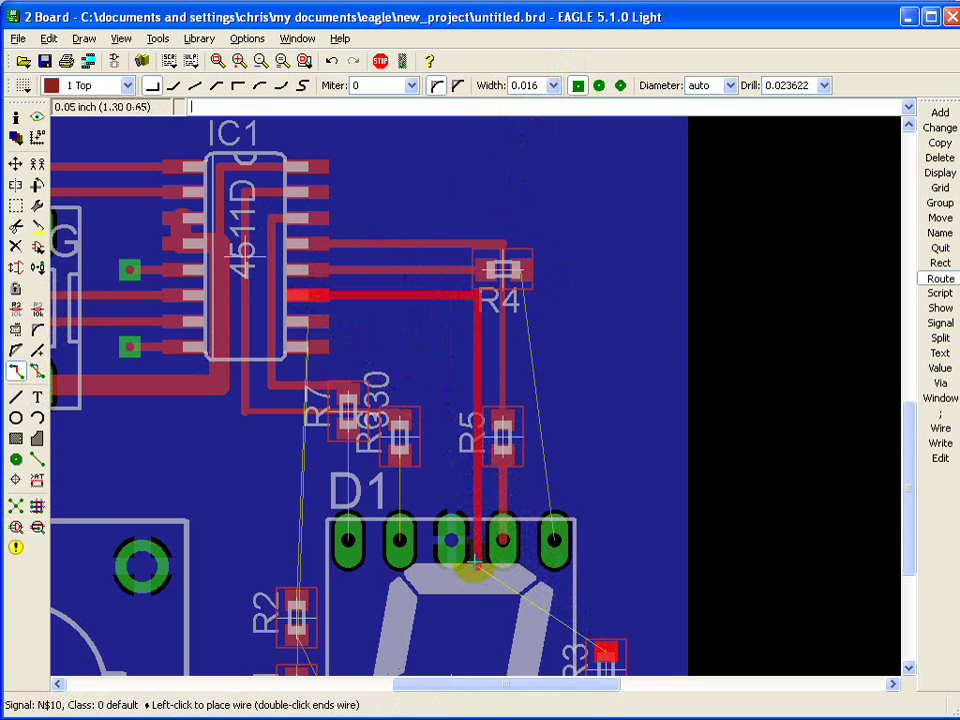
pyautogui.rightClick(604, 628)
pyautogui.rightClick(603, 632)
pyautogui.rightClick(601, 638)
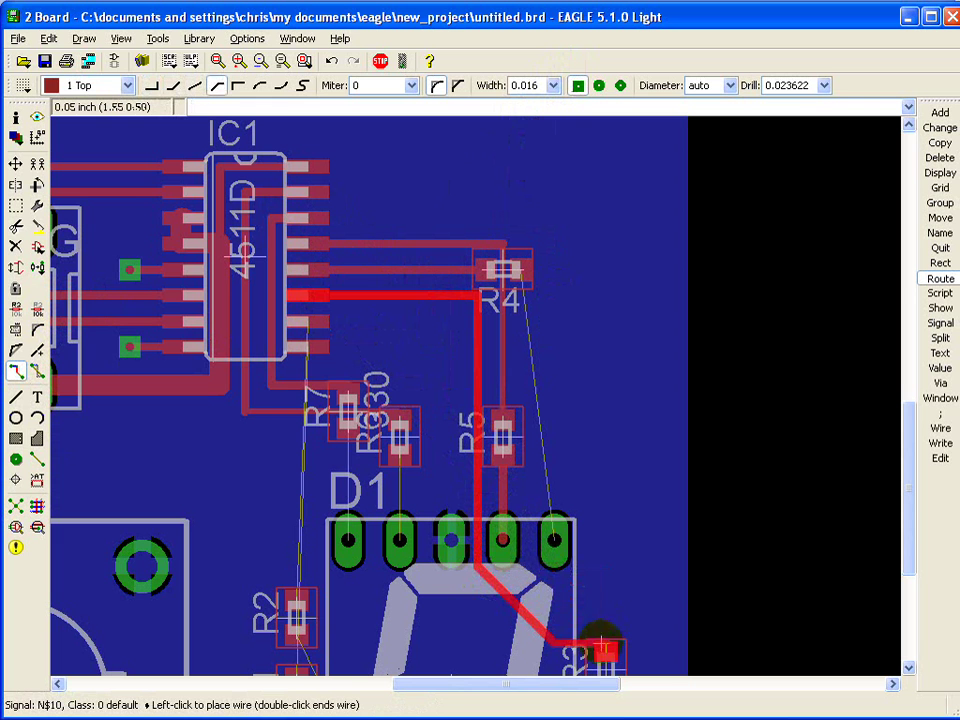
pyautogui.press('alt')
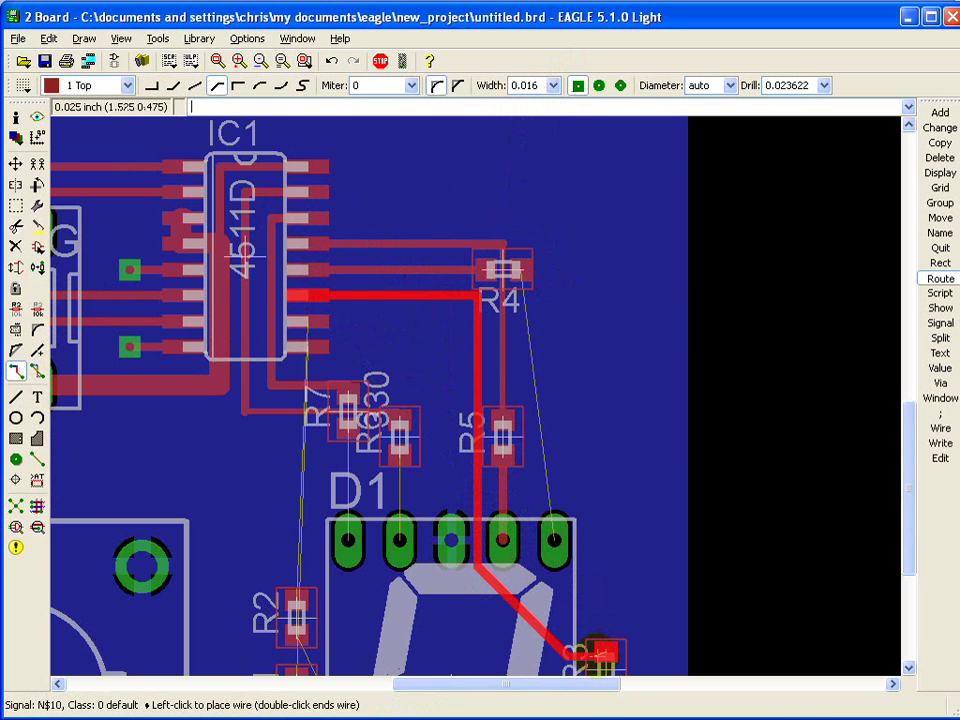
pyautogui.click(604, 655)
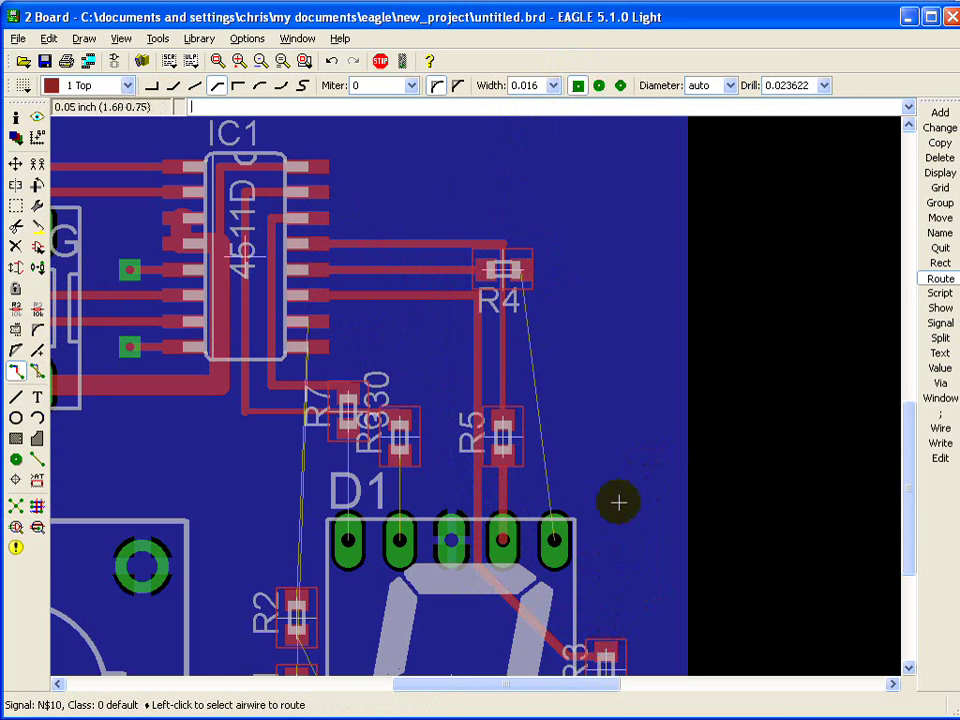
# Route R3's lower pad to D1's fourth lower pad and R1's lower pad to D1's first lower pad
pyautogui.scroll(-4, 692, 450)
pyautogui.hscroll(-1, 666, 679)
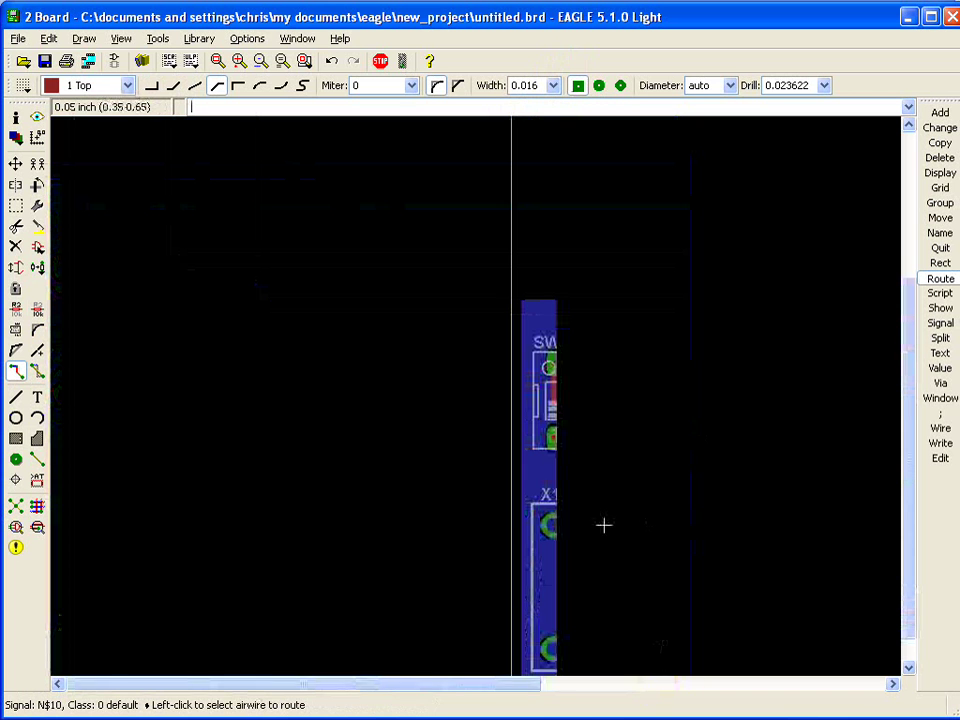
pyautogui.scroll(-2, 446, 476)
pyautogui.scroll(1, 564, 678)
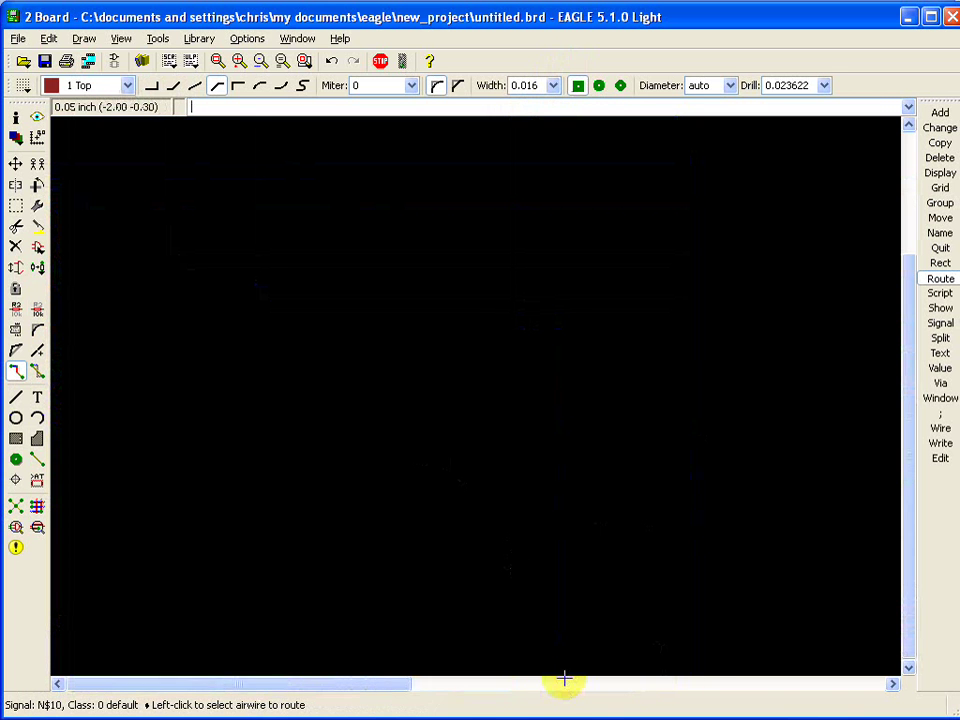
pyautogui.hscroll(4, 564, 678)
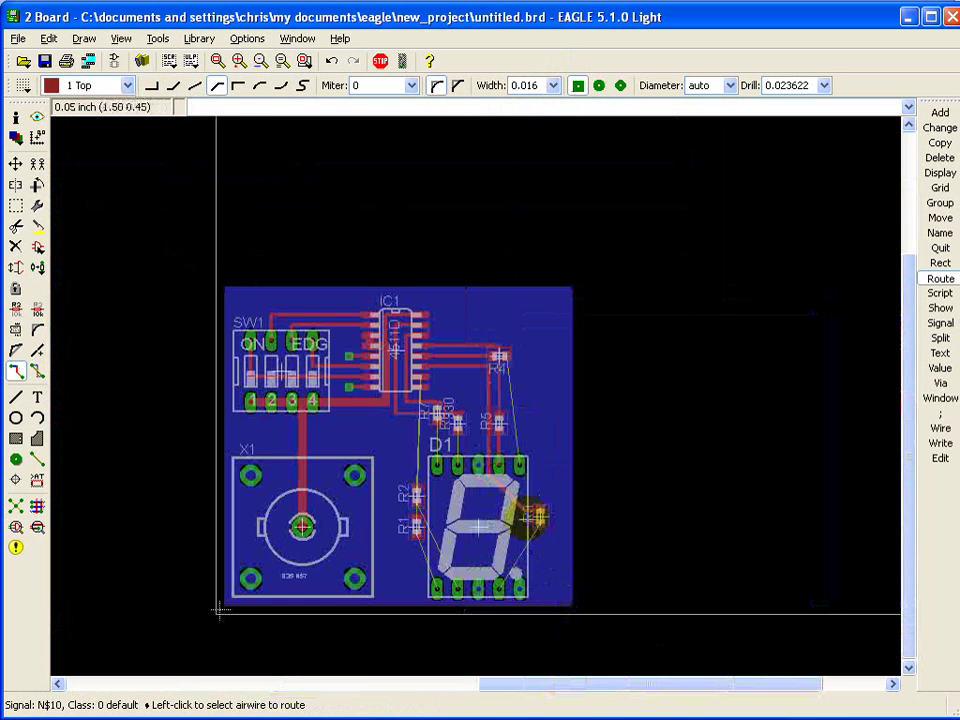
pyautogui.scroll(2, 500, 505)
pyautogui.scroll(-1, 527, 525)
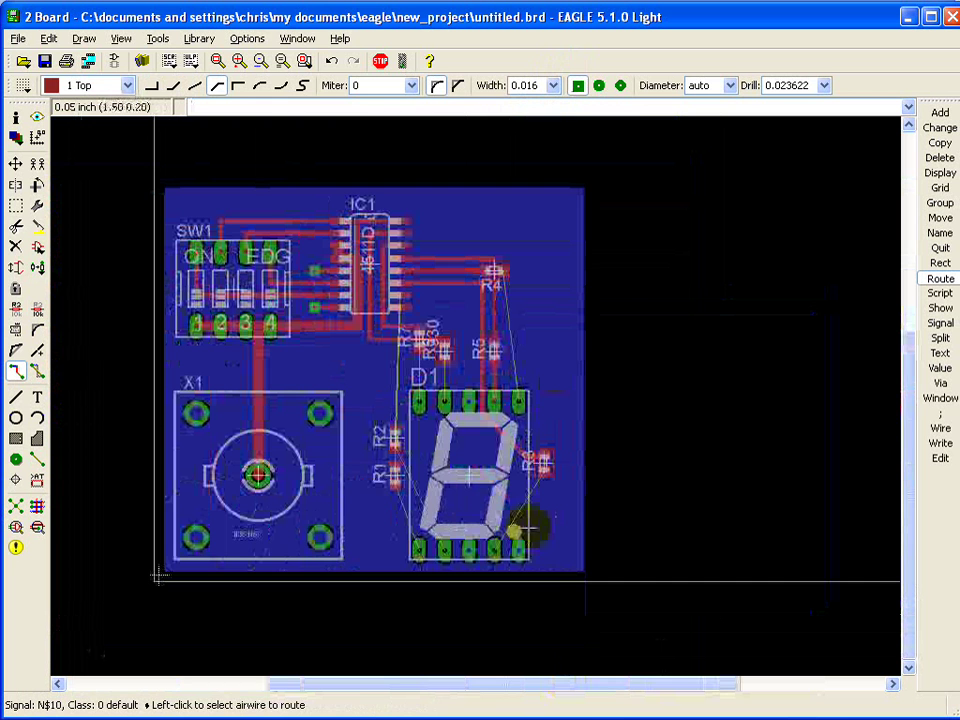
pyautogui.scroll(2, 530, 525)
pyautogui.click(562, 429)
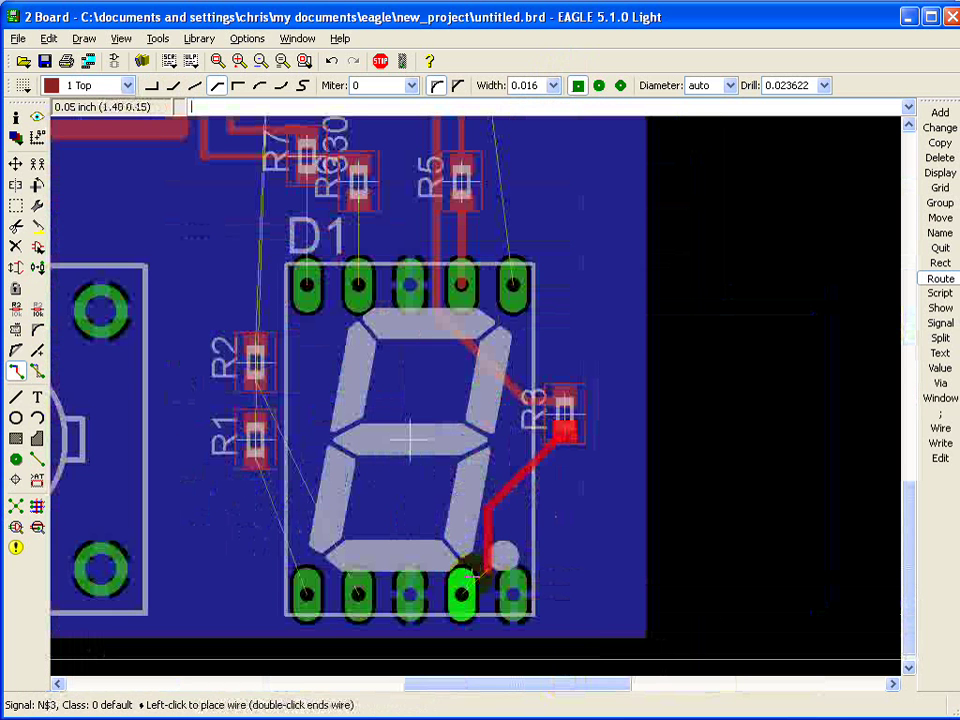
pyautogui.click(470, 577)
pyautogui.click(255, 452)
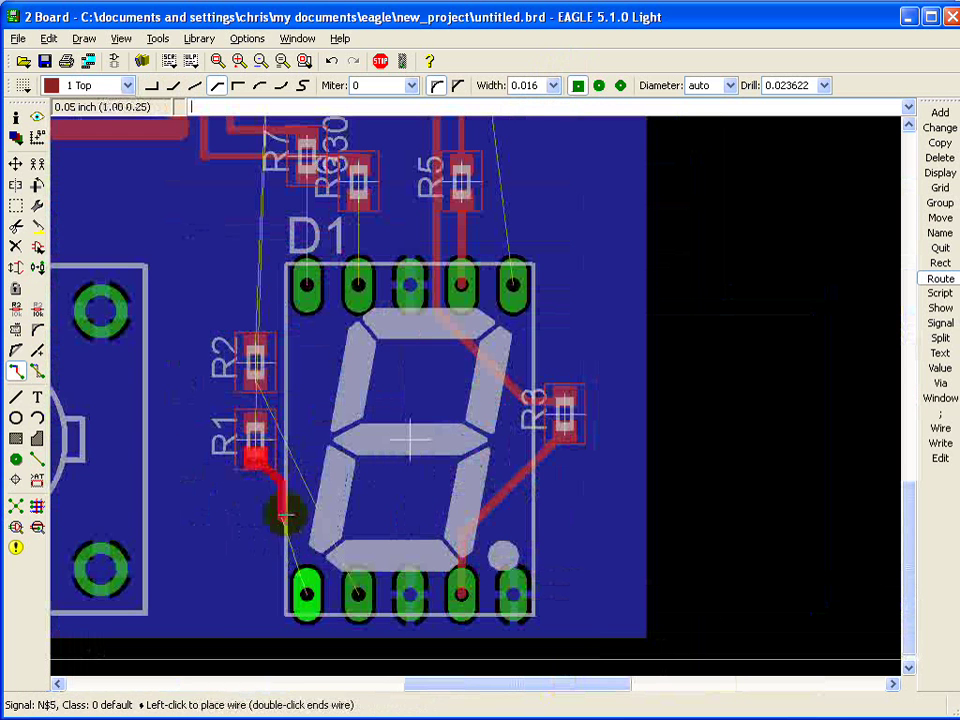
pyautogui.click(306, 584)
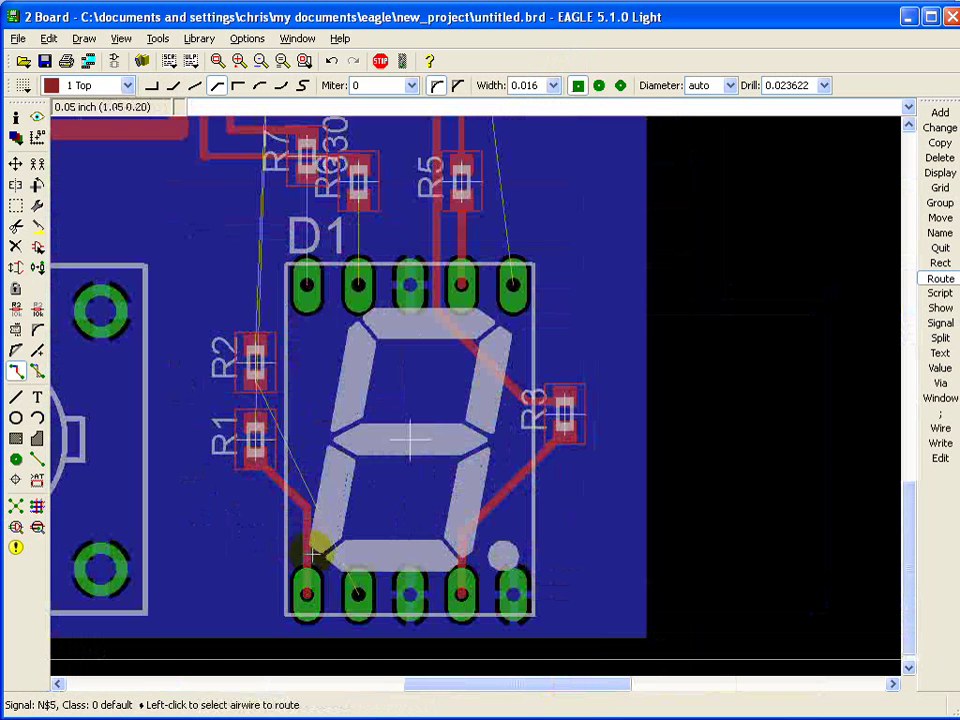
pyautogui.scroll(-1, 313, 553)
pyautogui.scroll(1, 330, 212)
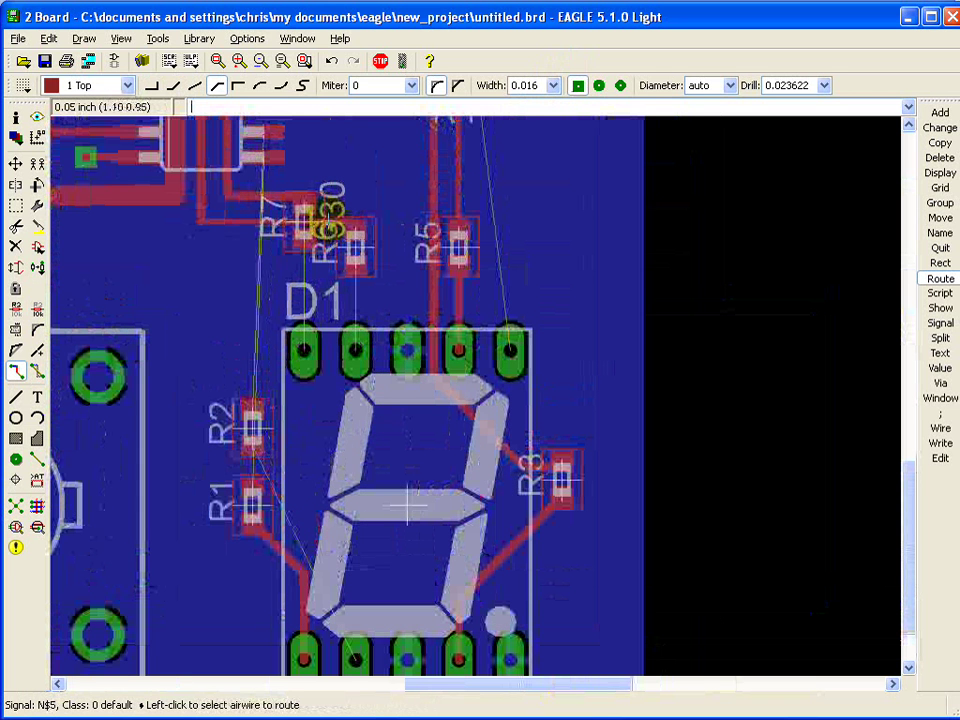
pyautogui.scroll(1, 328, 218)
pyautogui.click(238, 540)
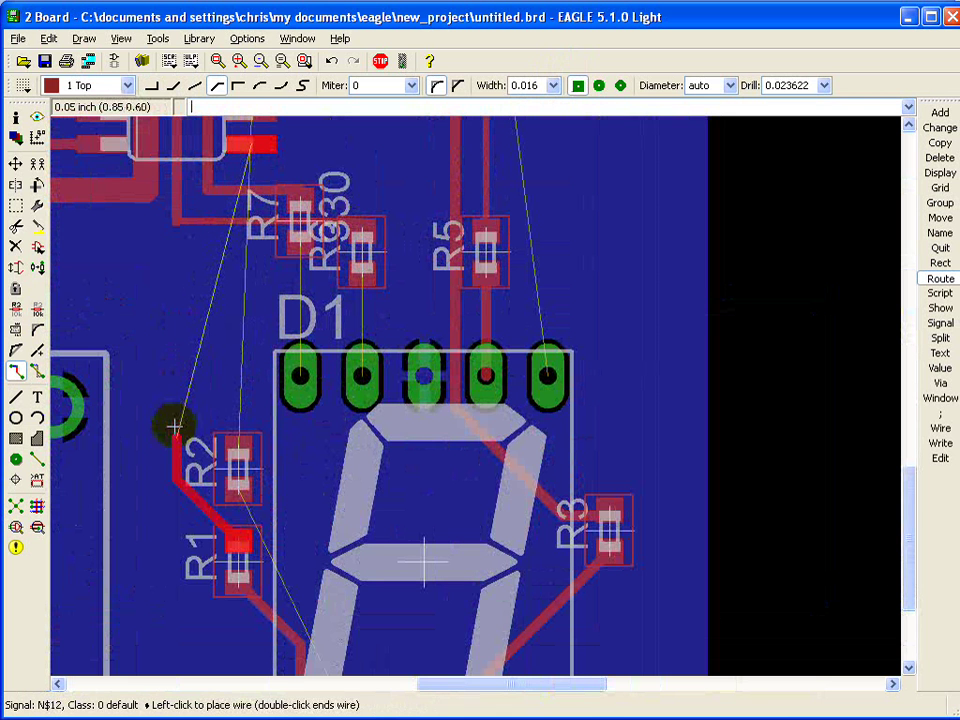
pyautogui.press('Escape')
pyautogui.scroll(-1, 195, 380)
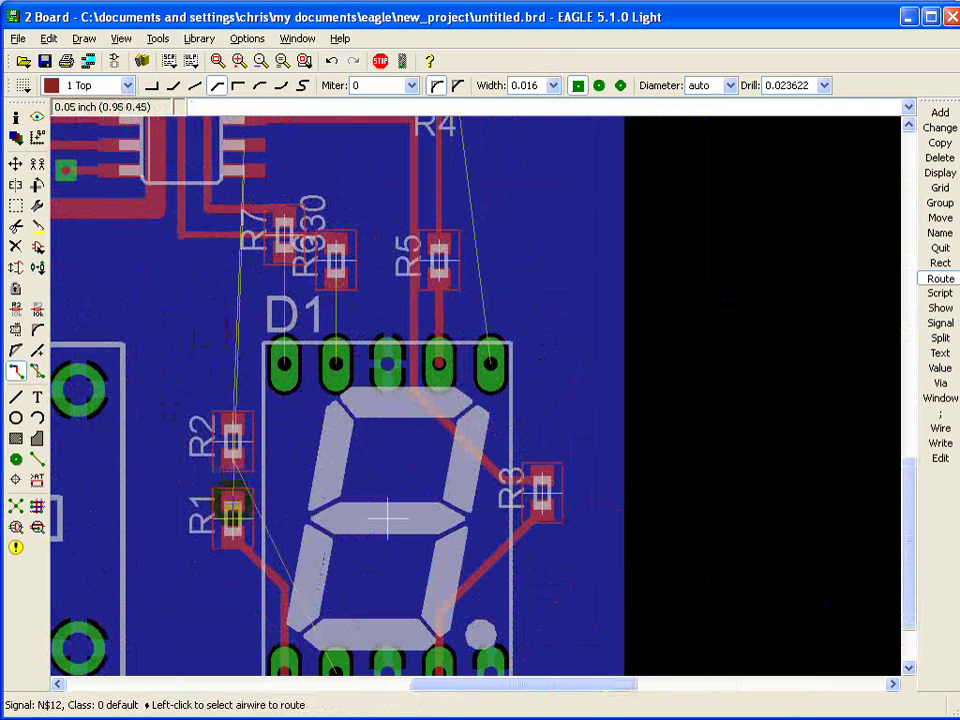
# Move R1 and R2 together down by one 0.05 inch grid step
pyautogui.click(15, 205)
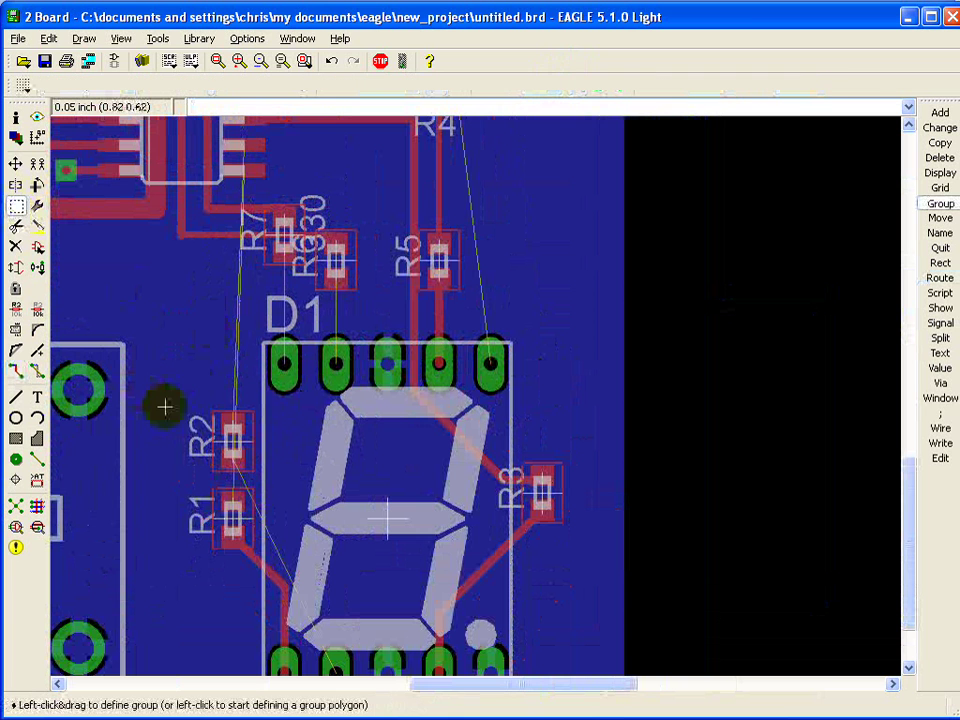
pyautogui.moveTo(152, 397); pyautogui.dragTo(252, 561)
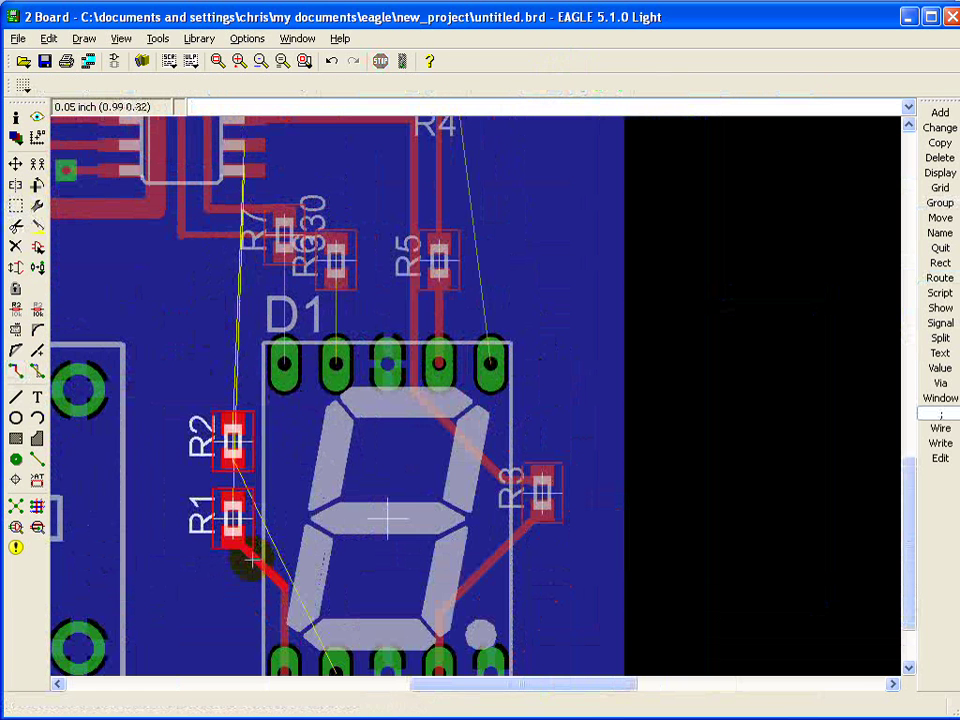
pyautogui.press('F7')
pyautogui.rightClick(227, 474)
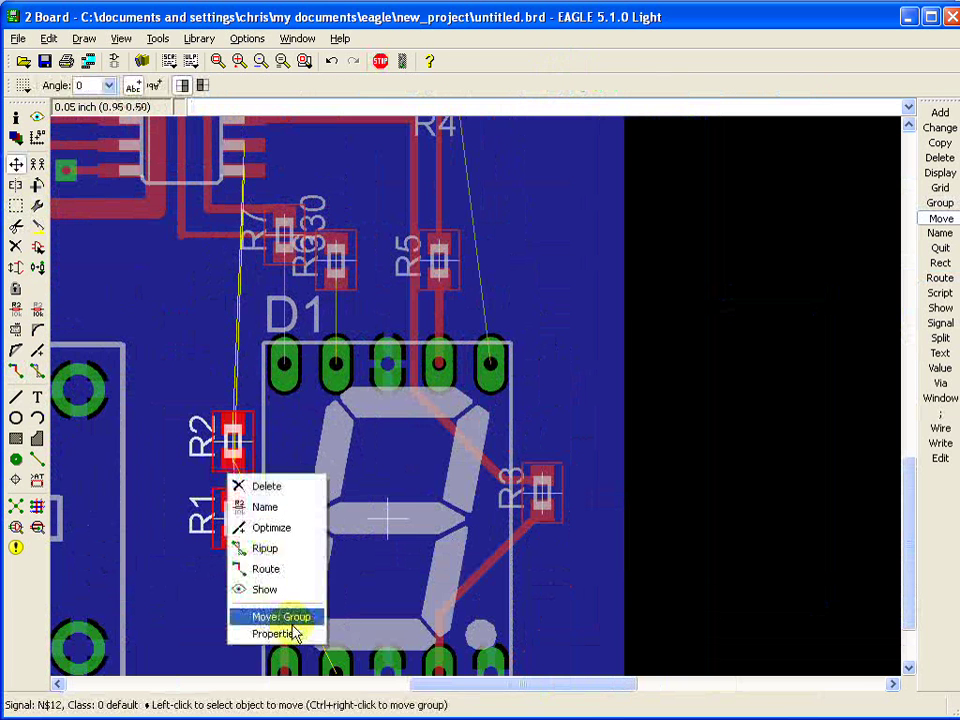
pyautogui.click(281, 616)
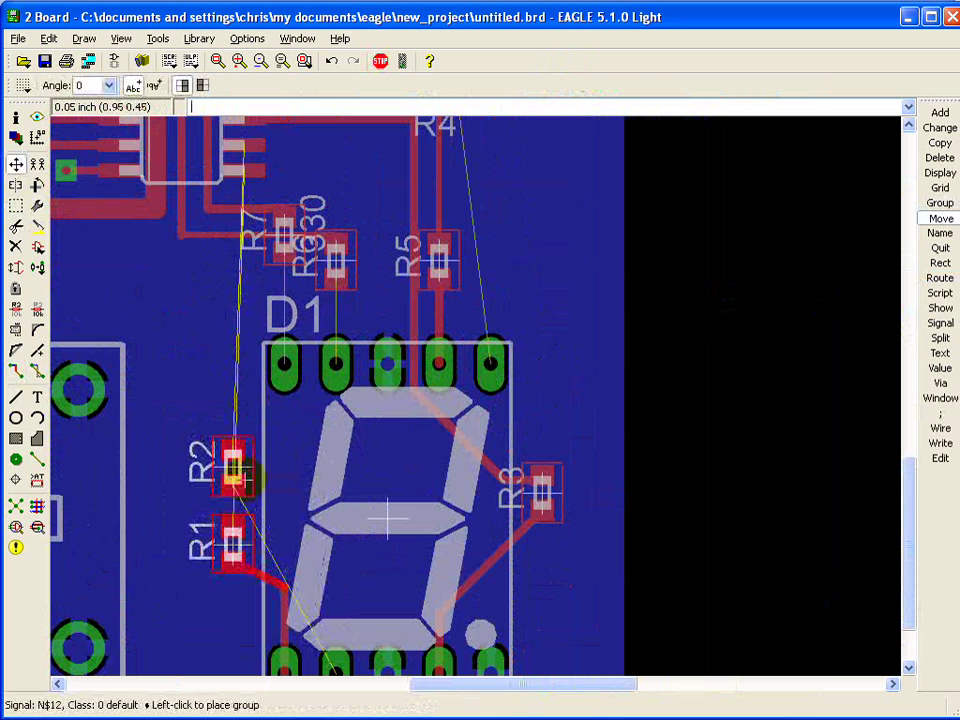
pyautogui.click(242, 478)
# Route R7's and R6's lower pads to D1's first and second upper pads, and R4's right pad to D1's fifth upper pad
pyautogui.click(16, 370)
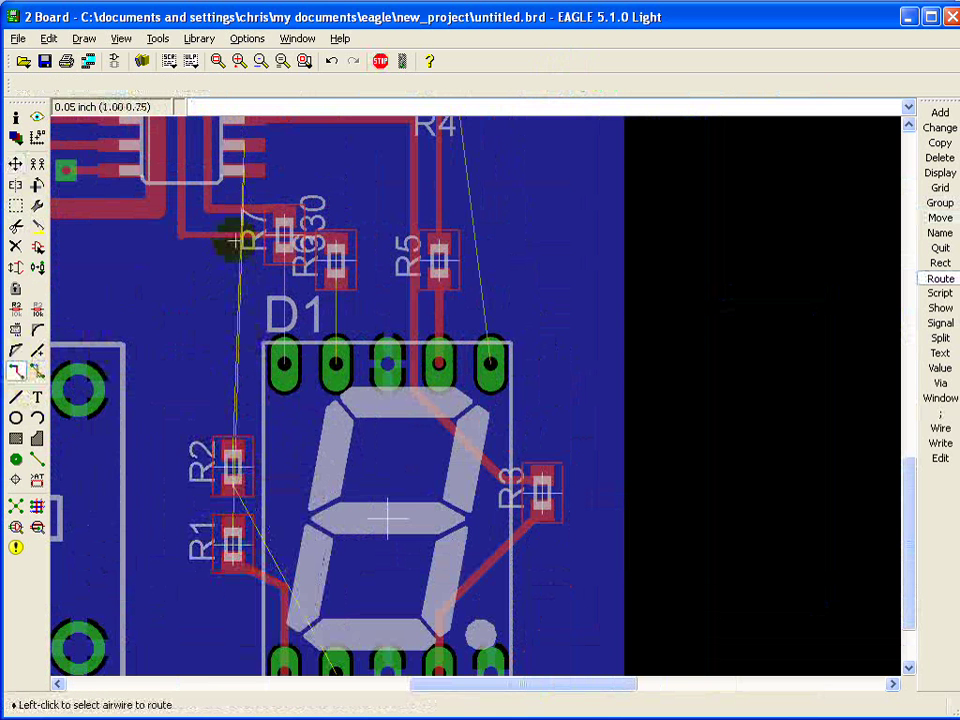
pyautogui.scroll(-1, 341, 540)
pyautogui.scroll(2, 326, 215)
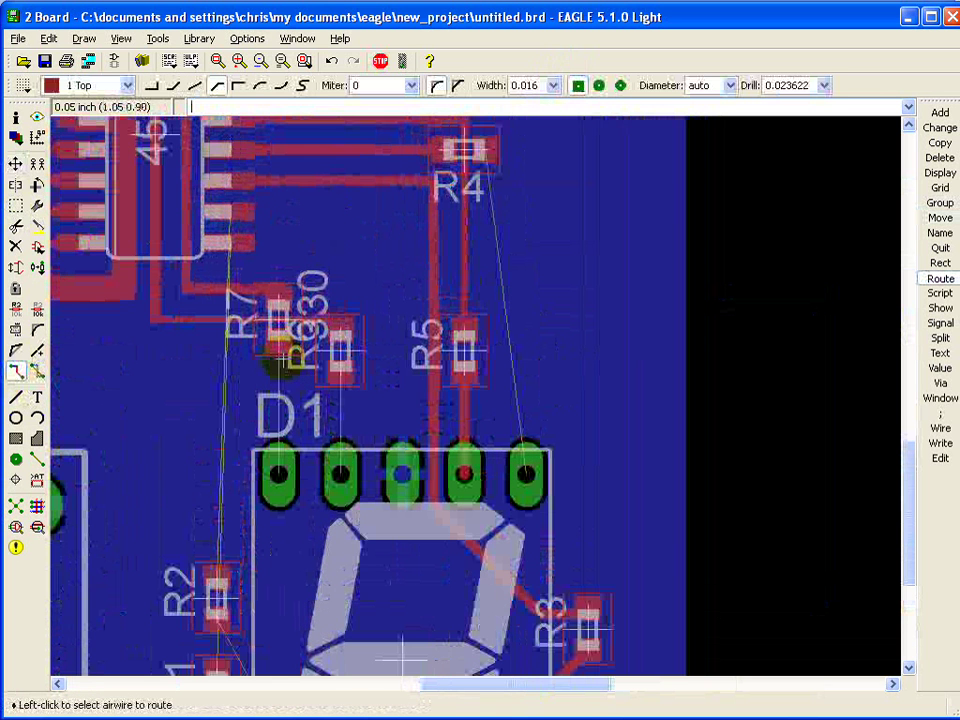
pyautogui.click(282, 359)
pyautogui.click(281, 467)
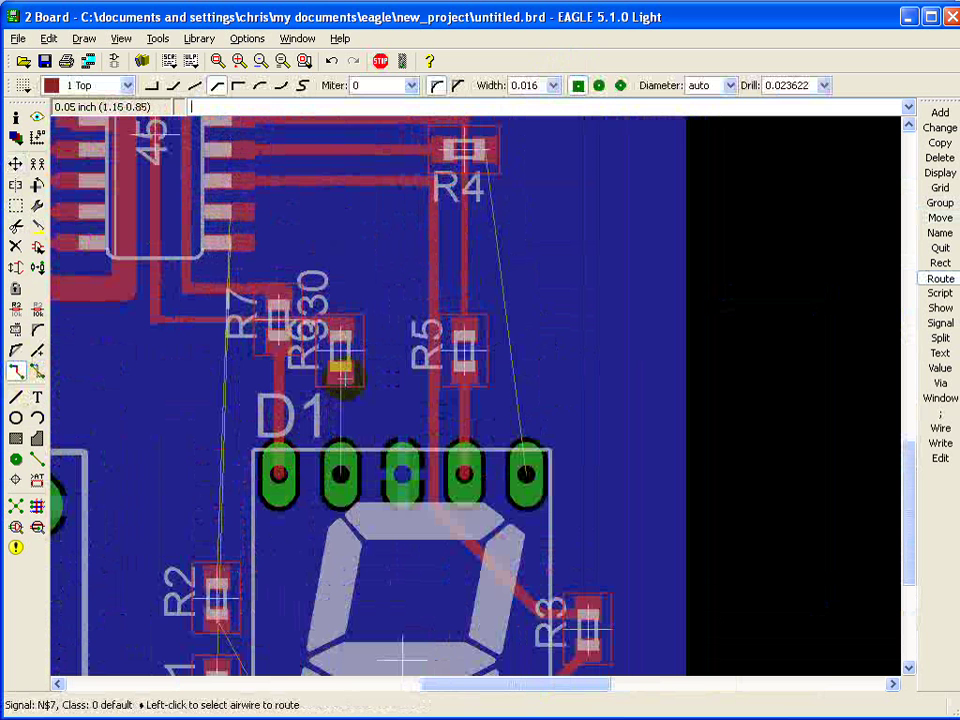
pyautogui.click(342, 372)
pyautogui.click(341, 470)
pyautogui.click(497, 150)
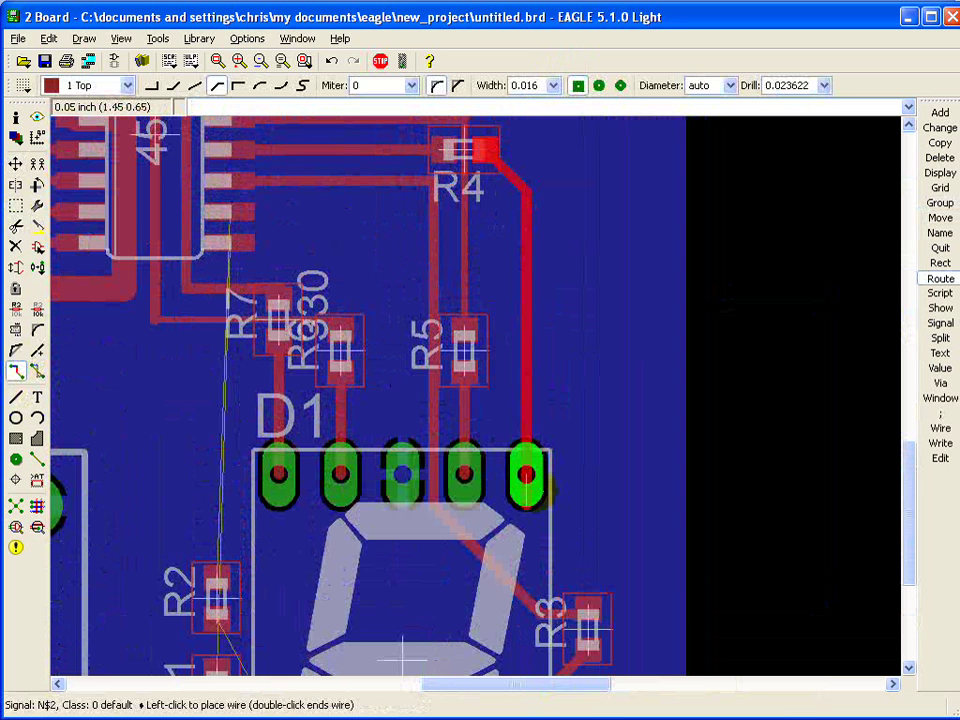
pyautogui.click(526, 476)
pyautogui.click(246, 214)
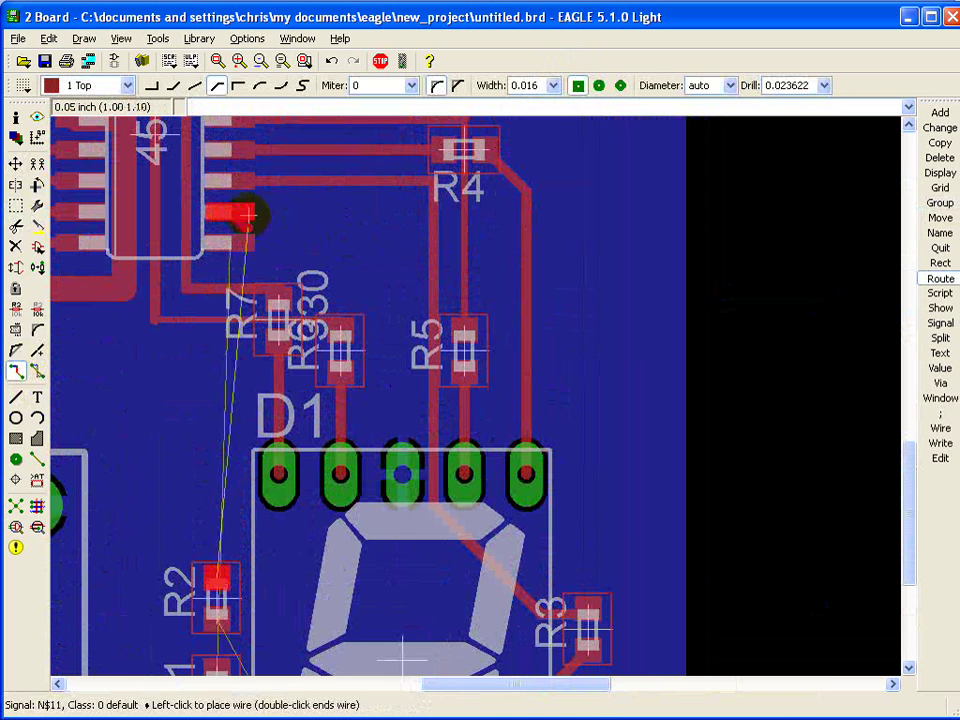
pyautogui.rightClick(357, 237)
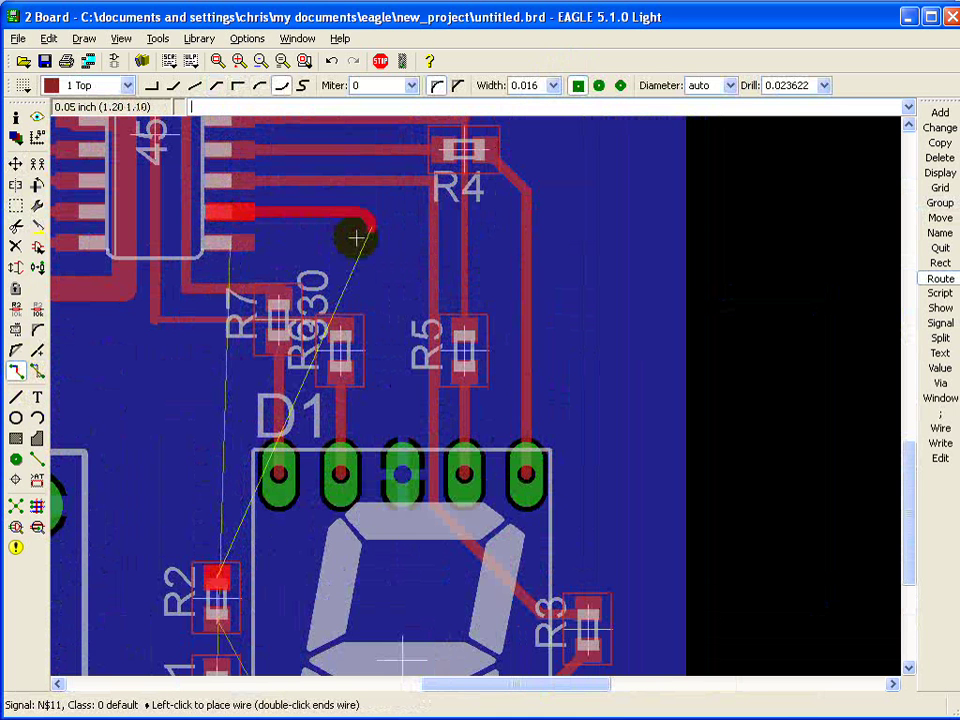
pyautogui.rightClick(371, 227)
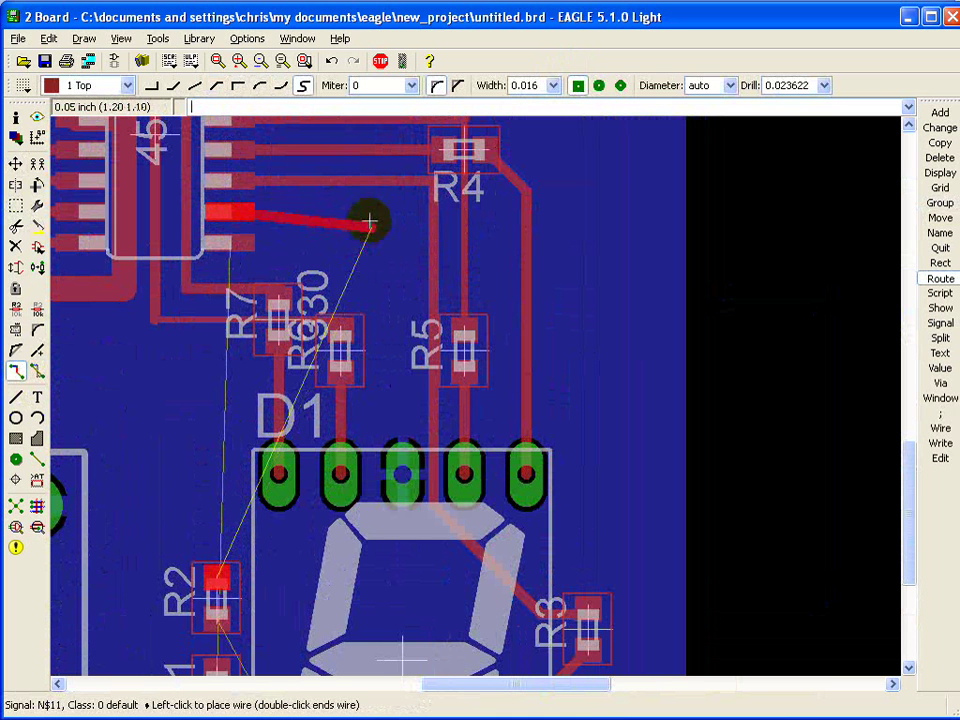
pyautogui.rightClick(370, 212)
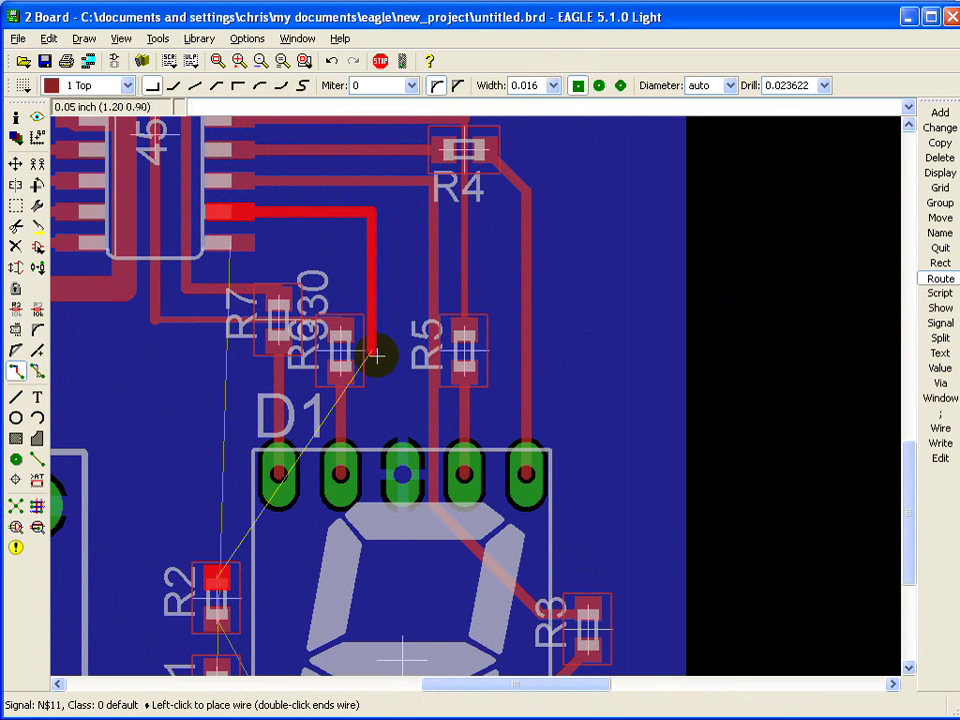
pyautogui.click(376, 354)
pyautogui.click(553, 88)
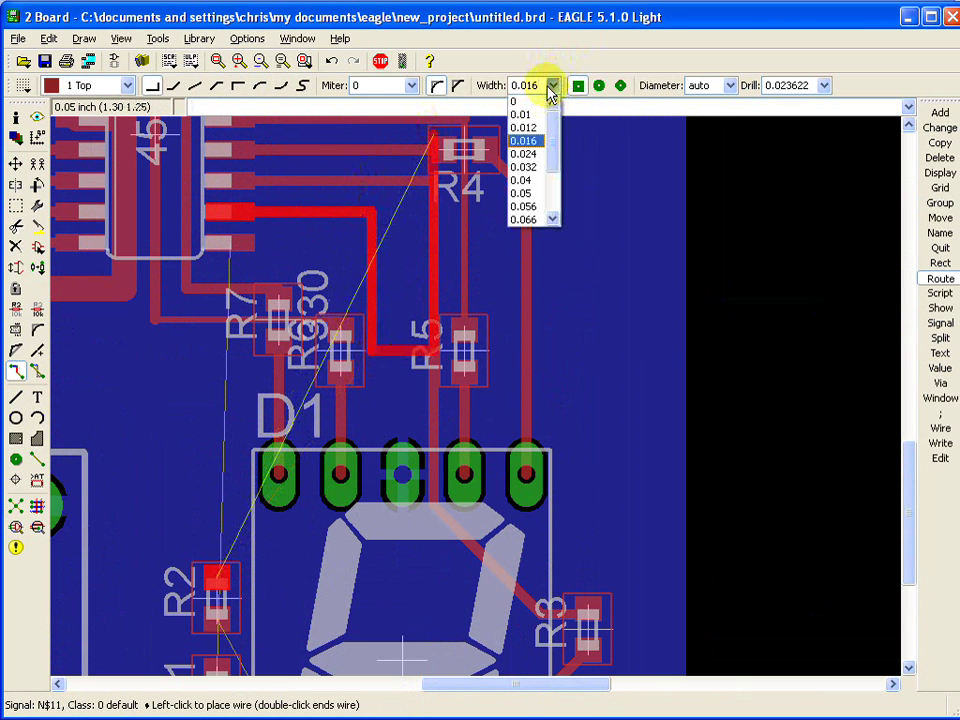
pyautogui.click(551, 118)
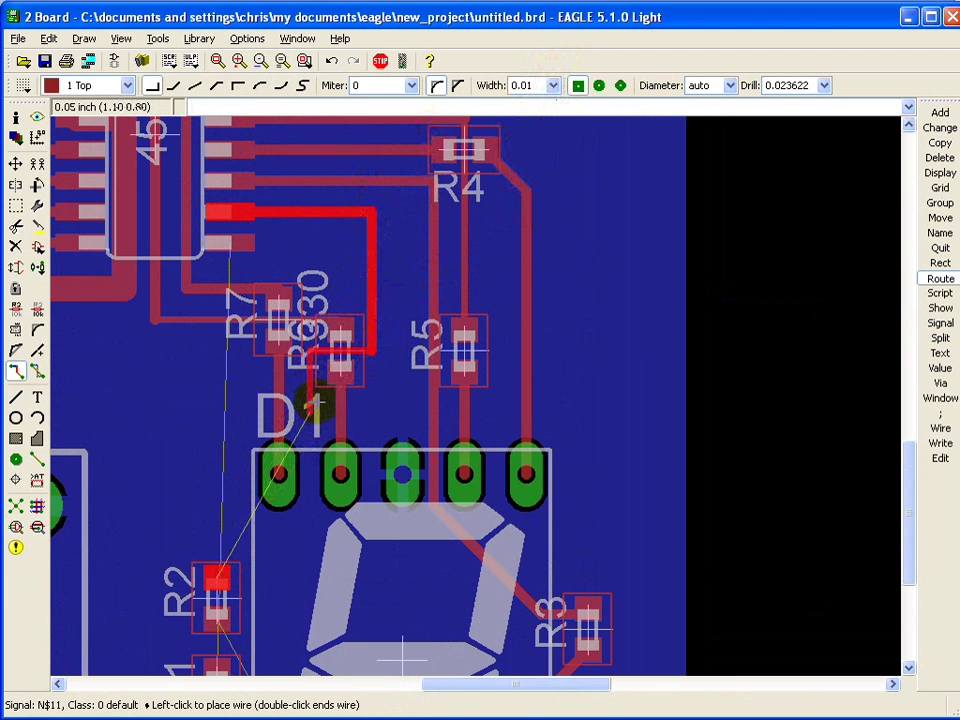
pyautogui.click(310, 350)
pyautogui.click(552, 85)
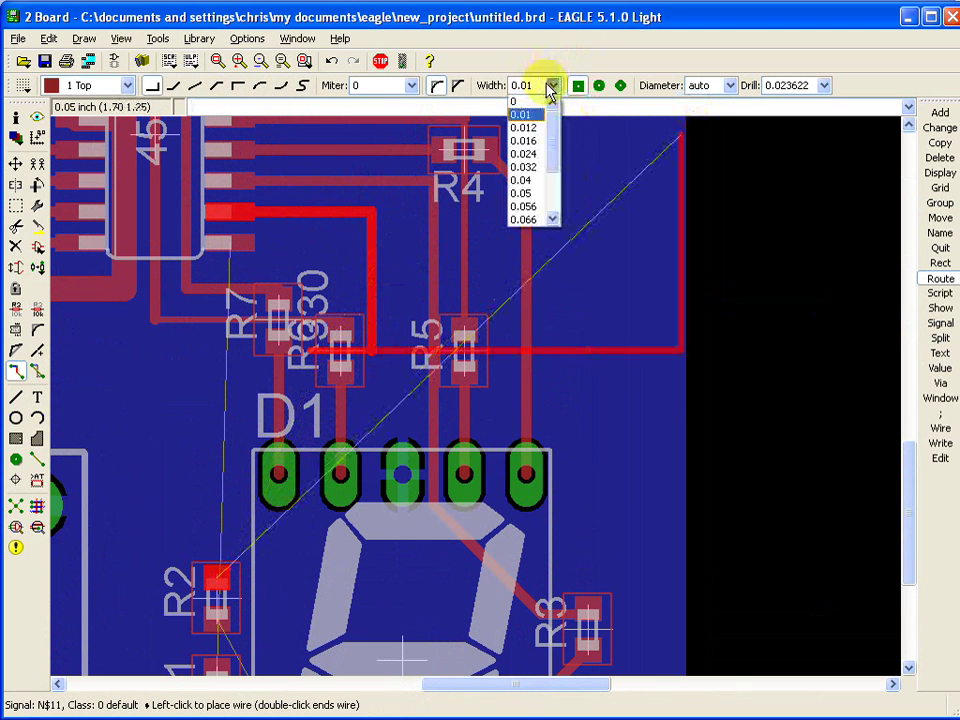
pyautogui.click(534, 143)
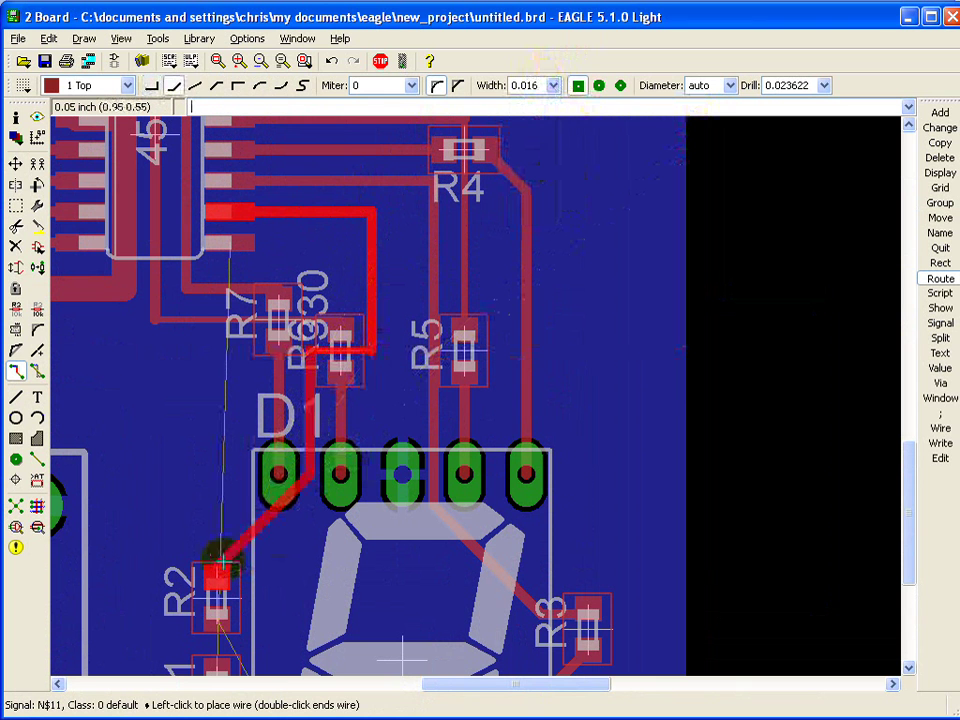
pyautogui.rightClick(221, 571)
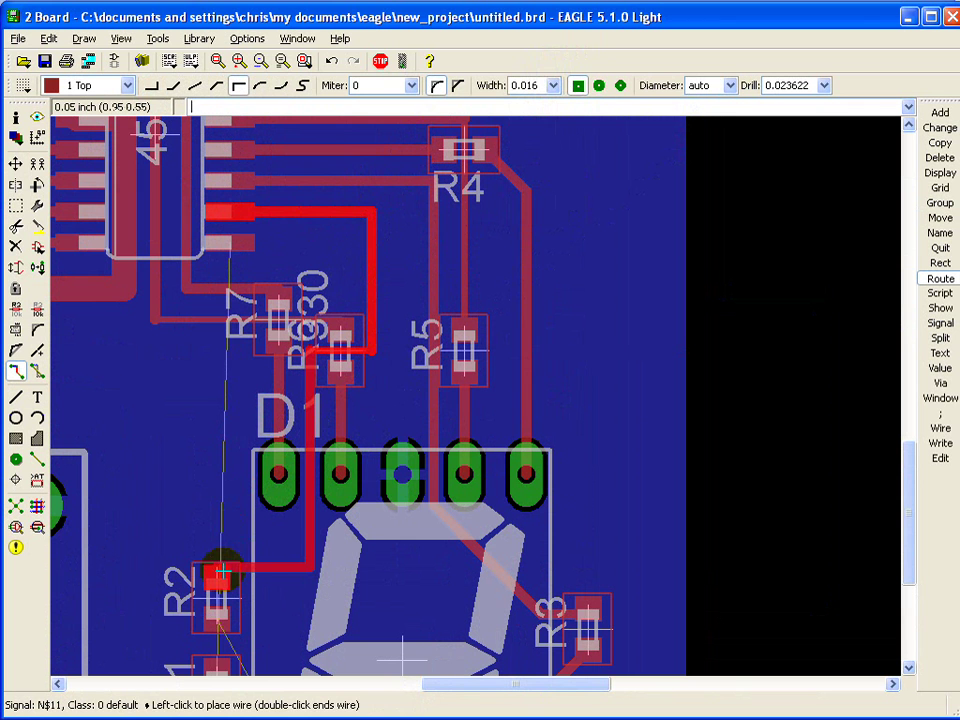
pyautogui.press('Escape')
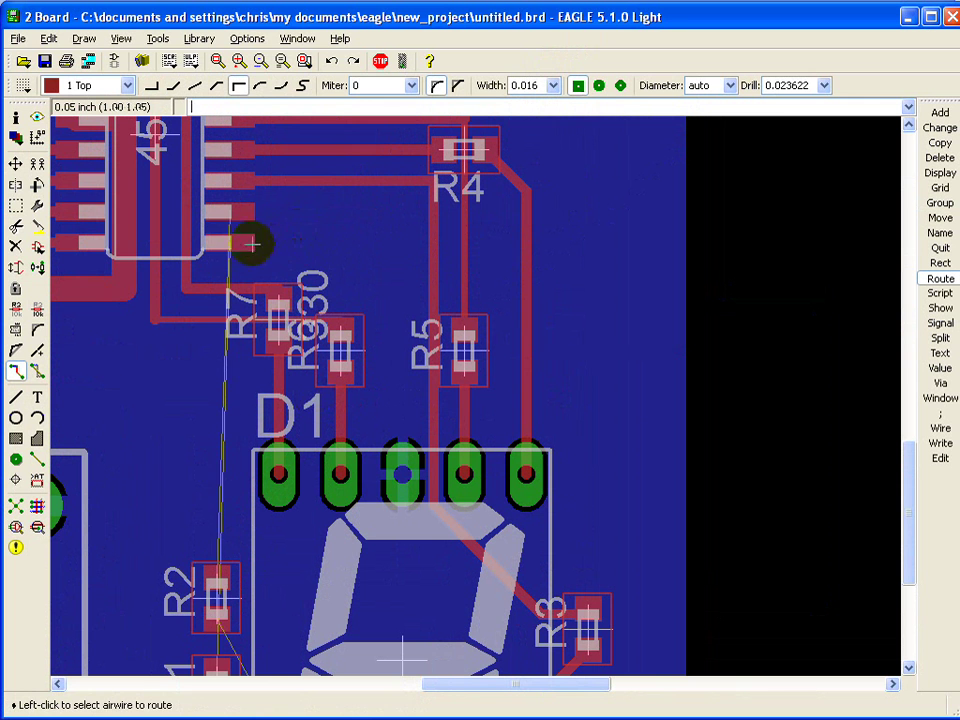
# Route IC1's eighth right-hand pad across and down beside R6 at 0.016 width, narrowing the trace to 0.01 between R6's pads
pyautogui.click(235, 243)
pyautogui.rightClick(349, 254)
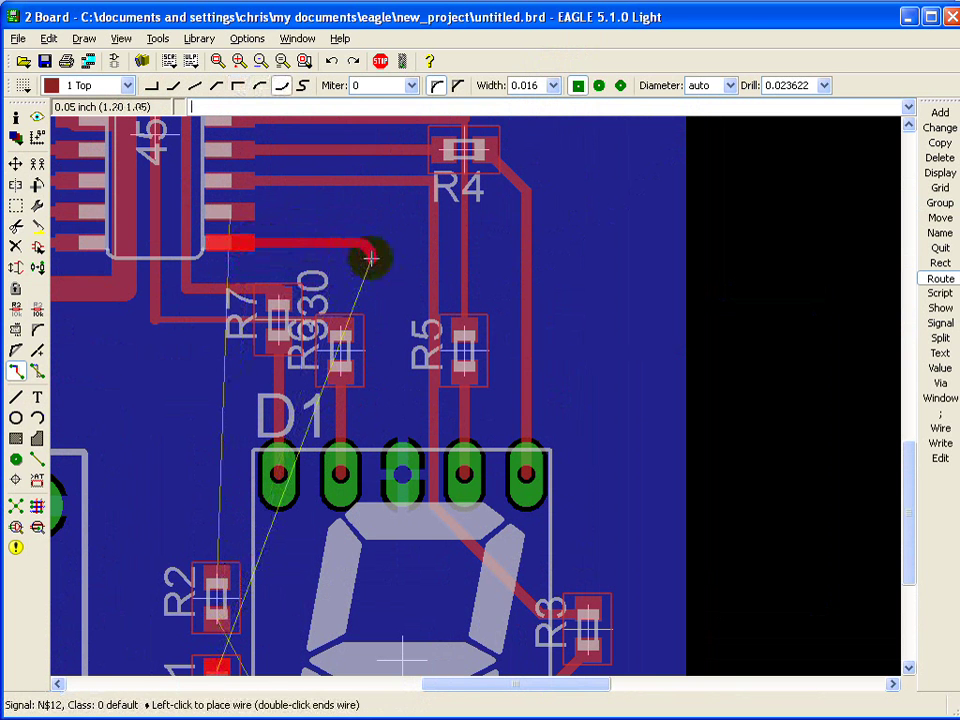
pyautogui.rightClick(371, 322)
pyautogui.rightClick(370, 330)
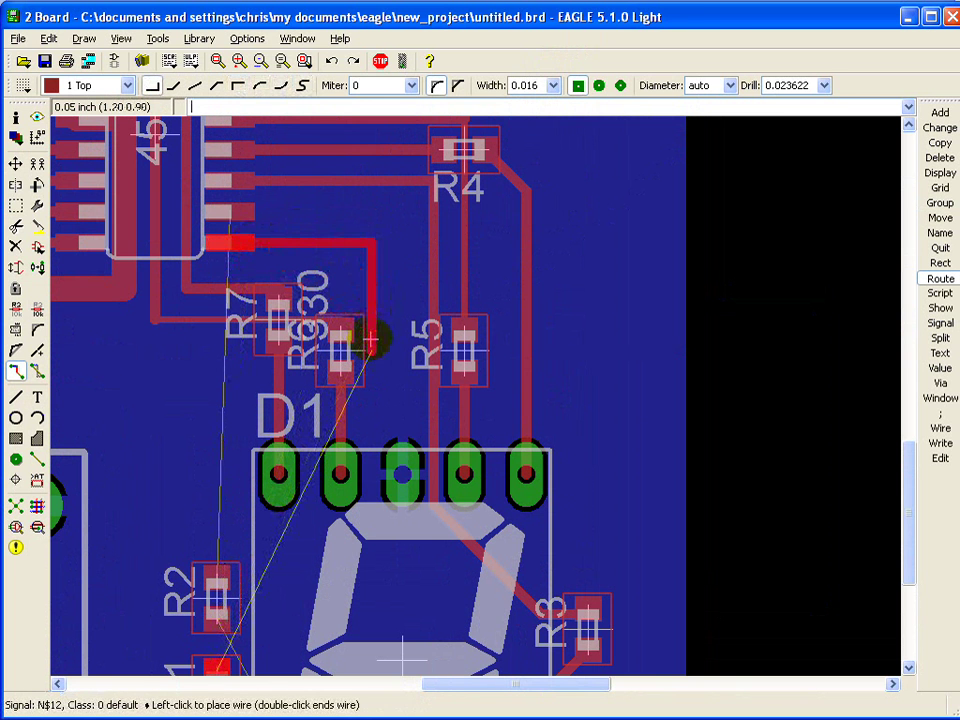
pyautogui.click(370, 345)
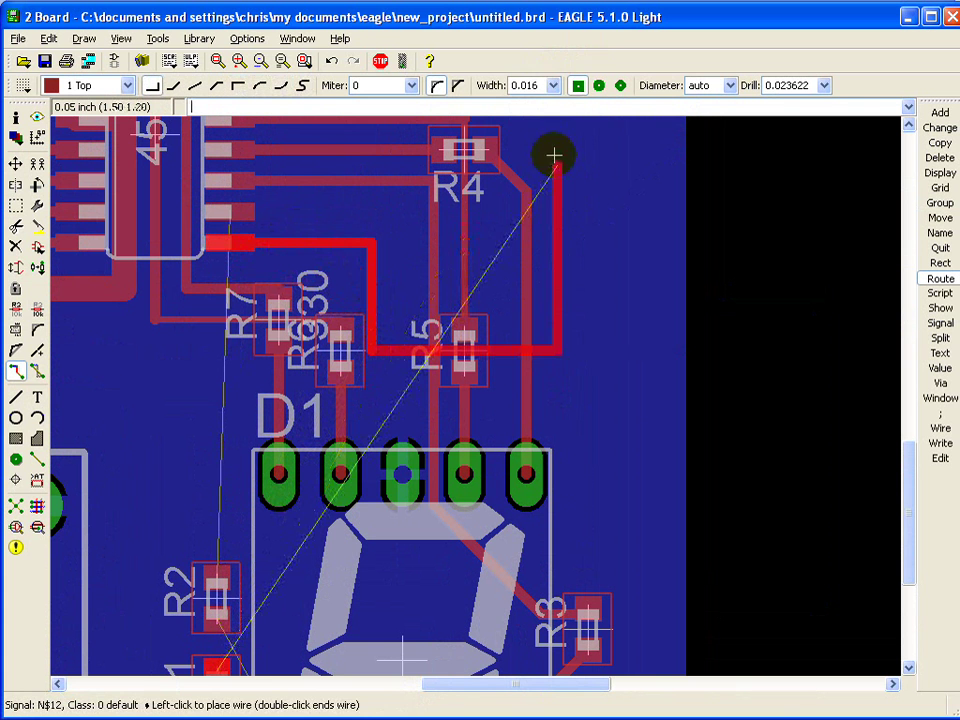
pyautogui.click(555, 86)
pyautogui.click(530, 114)
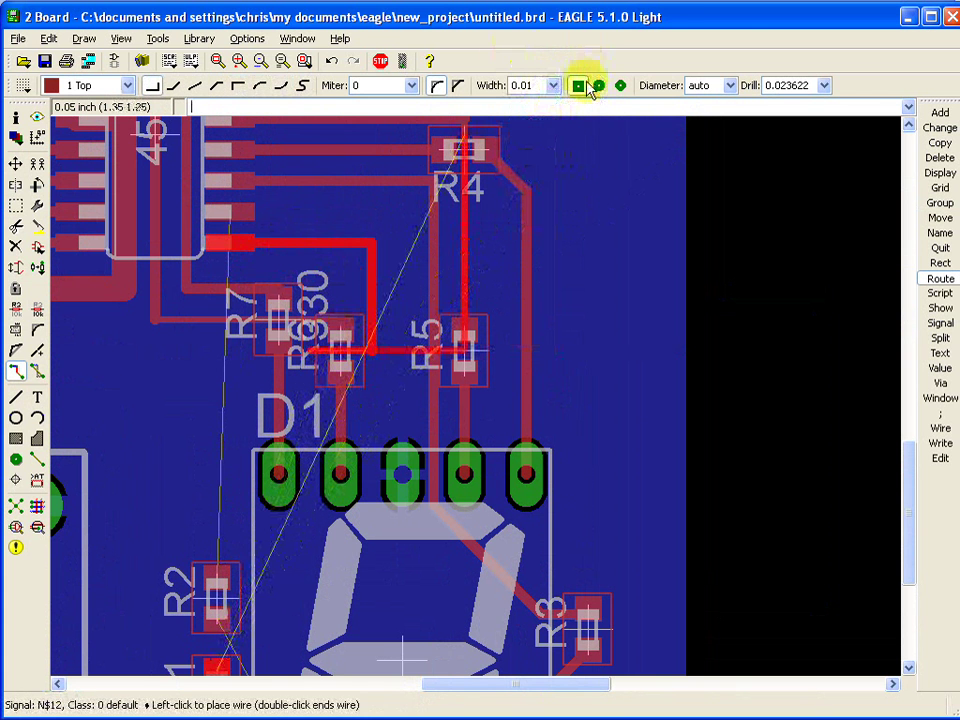
# Set the trace width to 0.016 and continue down between D1's first and second upper pads, around R2's left side to R1's upper pad
pyautogui.click(553, 86)
pyautogui.click(525, 141)
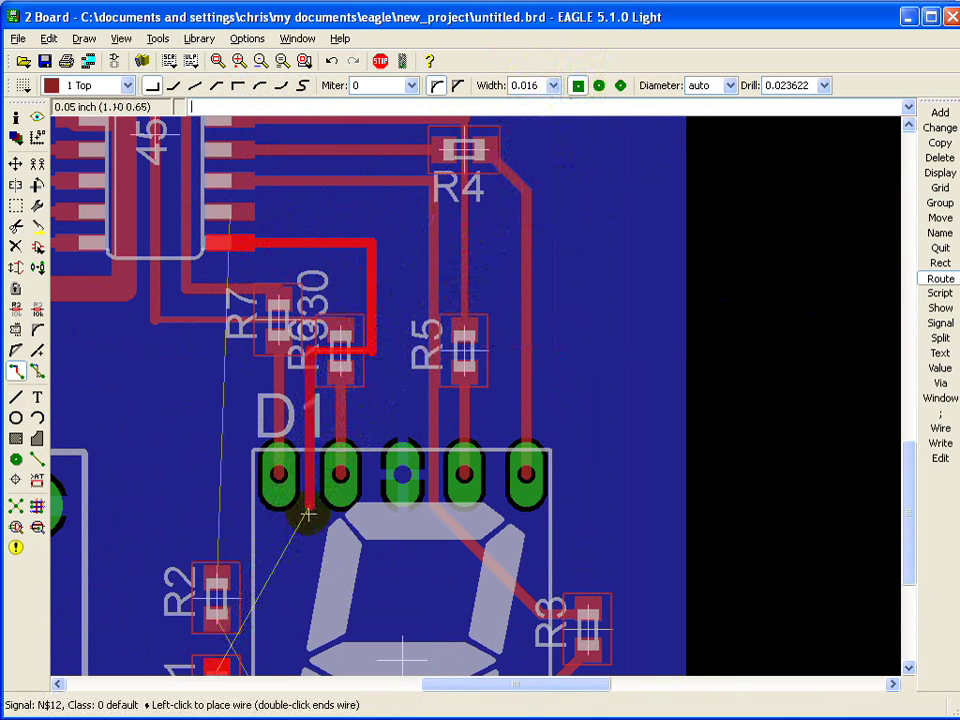
pyautogui.click(310, 533)
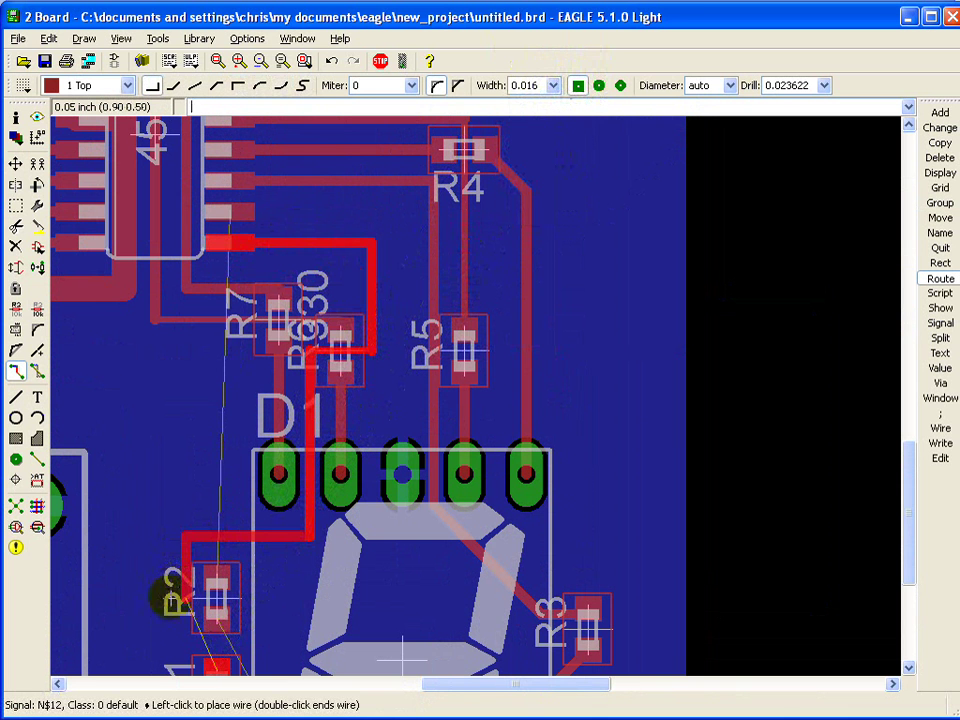
pyautogui.rightClick(210, 662)
pyautogui.rightClick(215, 663)
pyautogui.rightClick(215, 663)
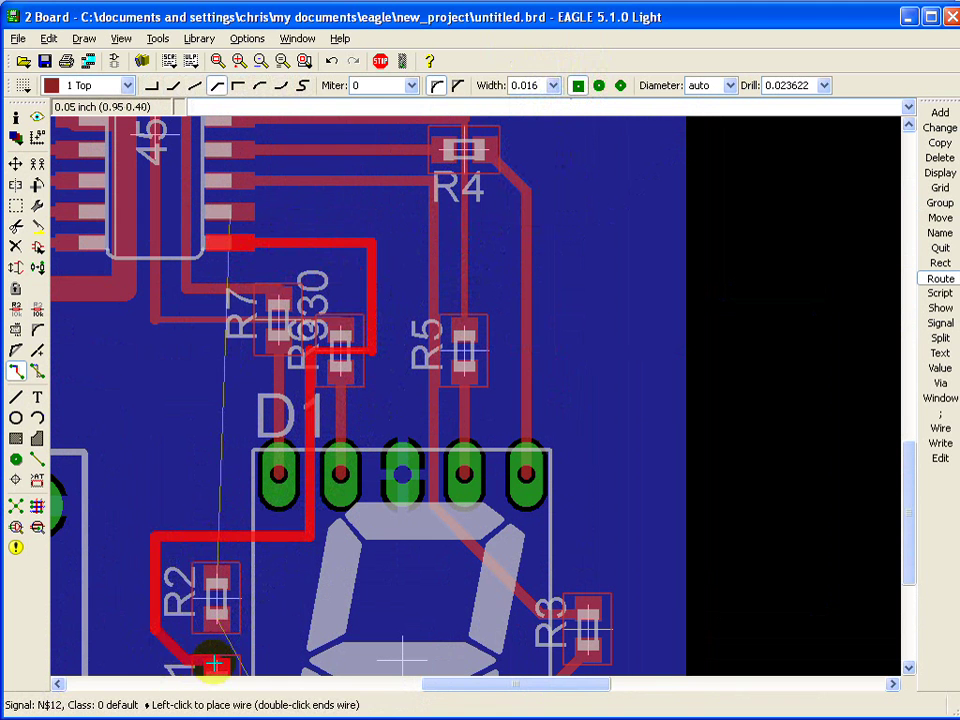
pyautogui.rightClick(215, 668)
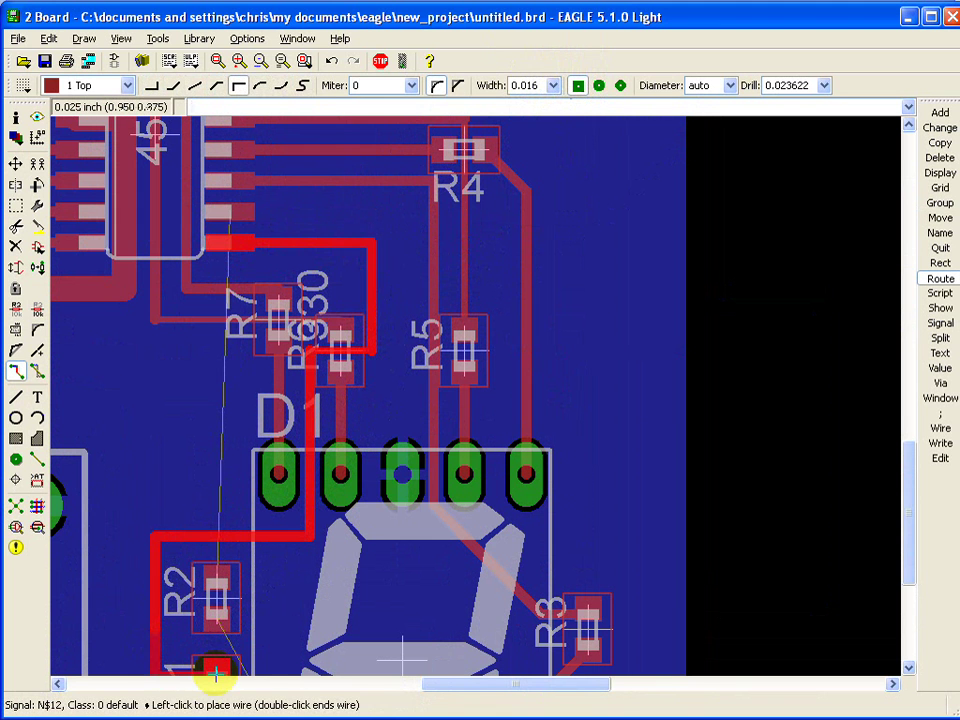
pyautogui.click(215, 668)
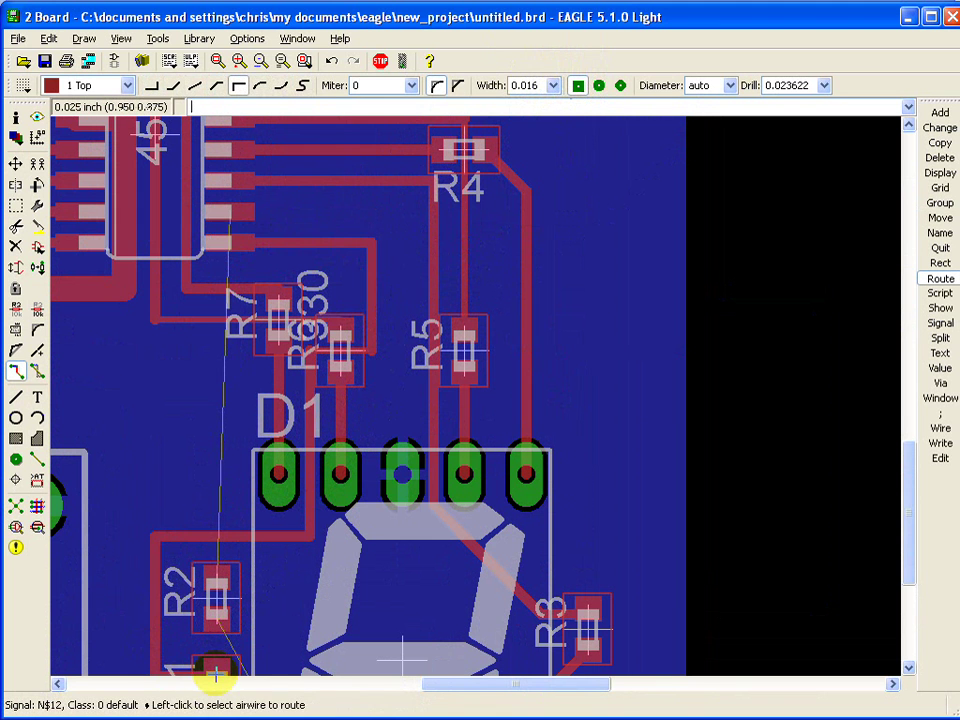
# Route IC1's seventh right-hand pad with right-angle bends down between D1's second and third upper pads to R2's upper pad
pyautogui.click(240, 214)
pyautogui.rightClick(393, 347)
pyautogui.rightClick(390, 346)
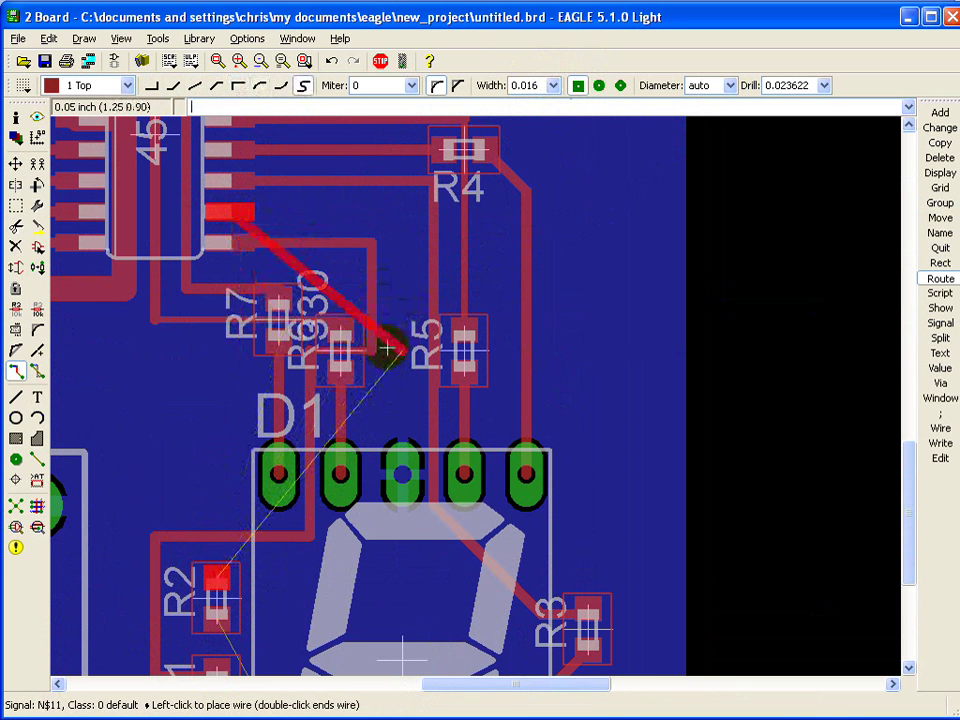
pyautogui.rightClick(390, 346)
pyautogui.rightClick(396, 364)
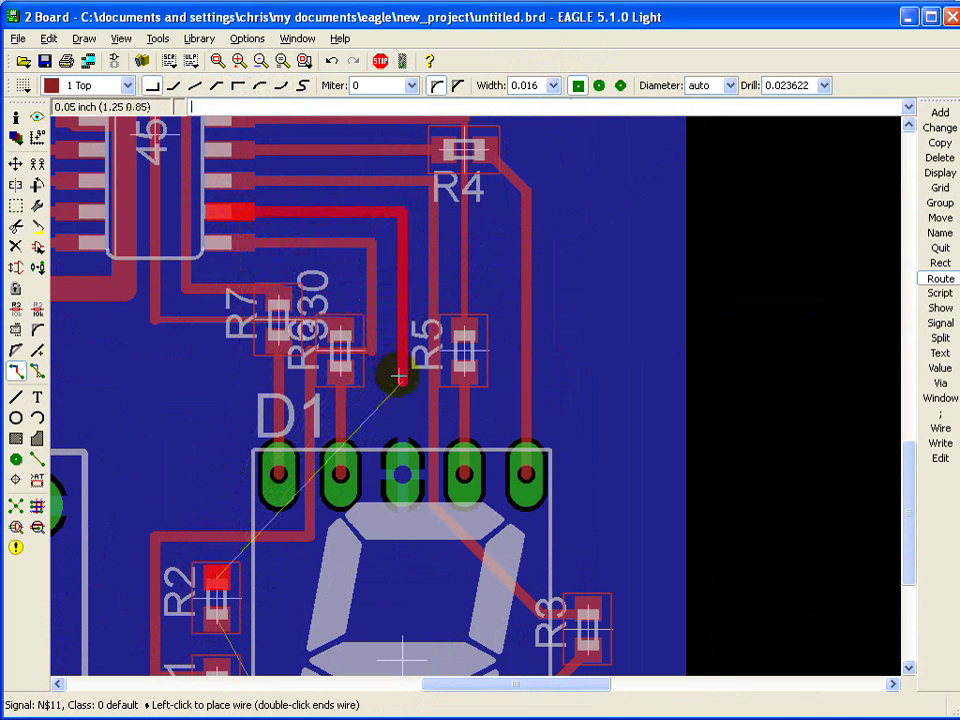
pyautogui.click(401, 408)
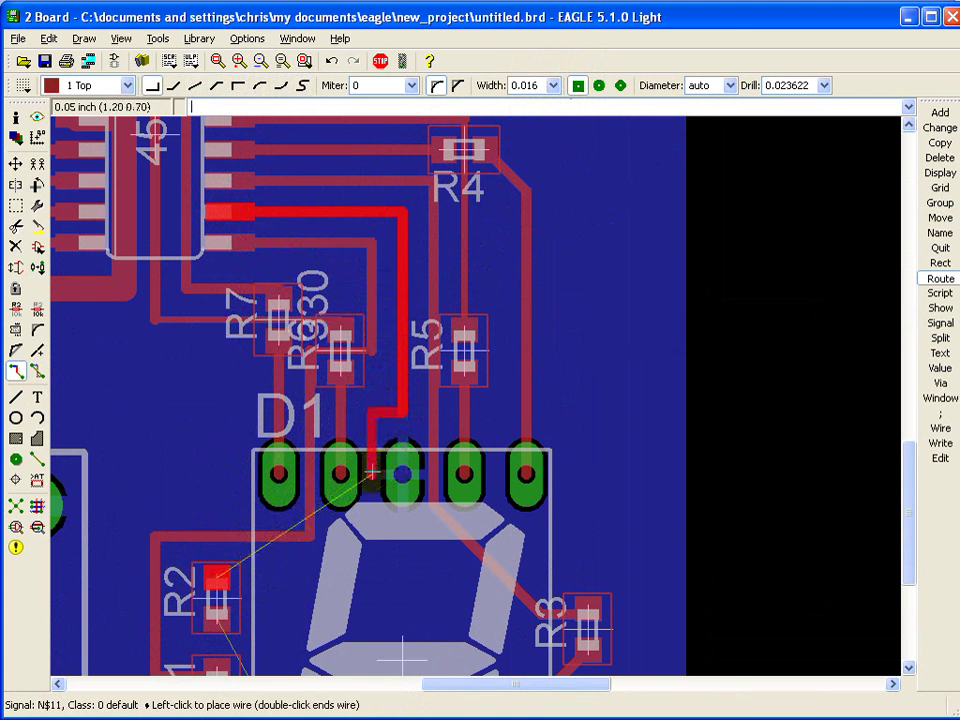
pyautogui.click(370, 568)
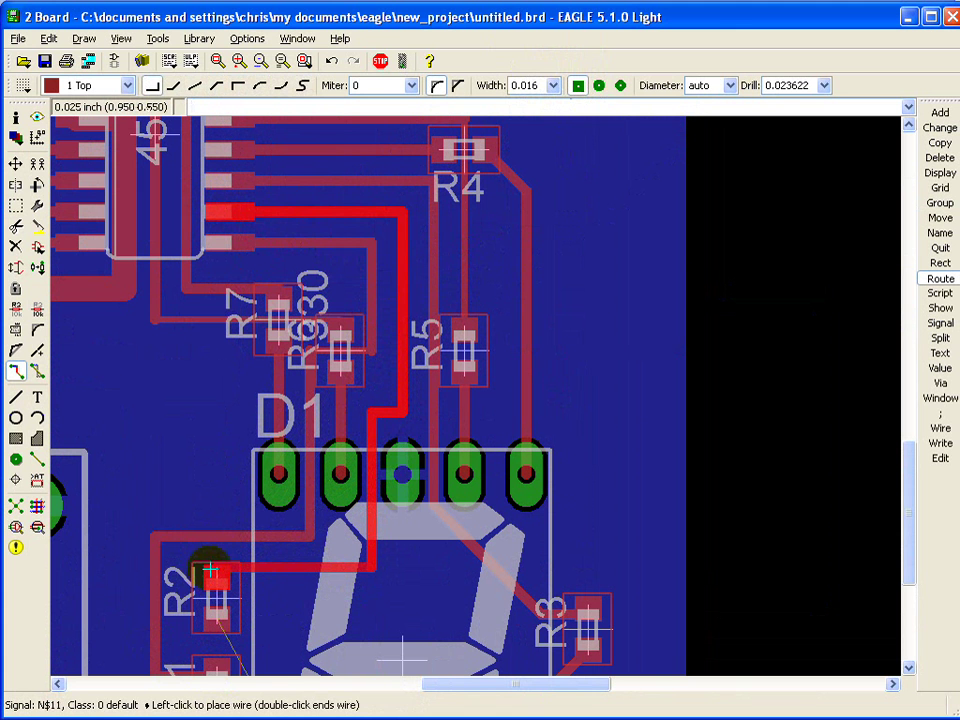
pyautogui.click(212, 578)
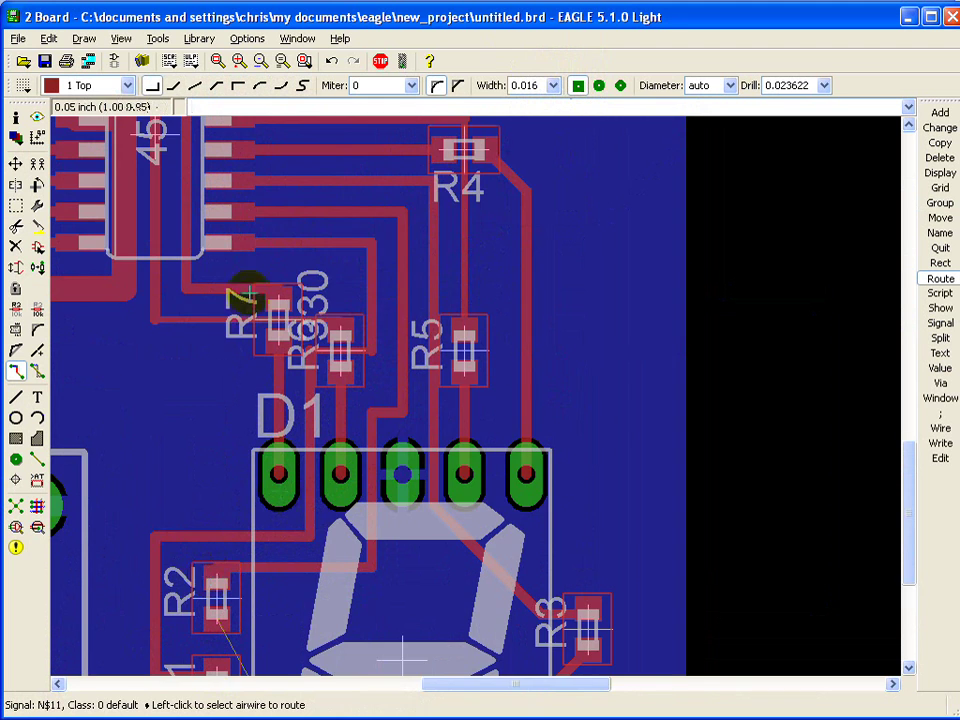
# Route R2's lower pad to D1's second lower pad with a right-angle bend
pyautogui.scroll(-3, 262, 398)
pyautogui.scroll(2, 352, 640)
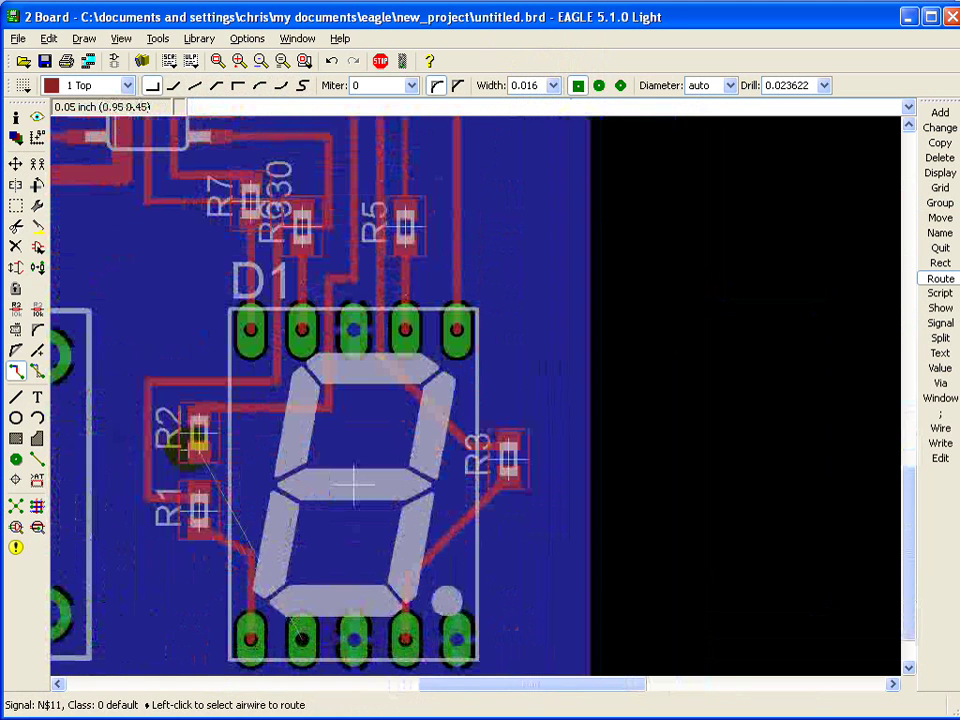
pyautogui.click(197, 445)
pyautogui.click(302, 638)
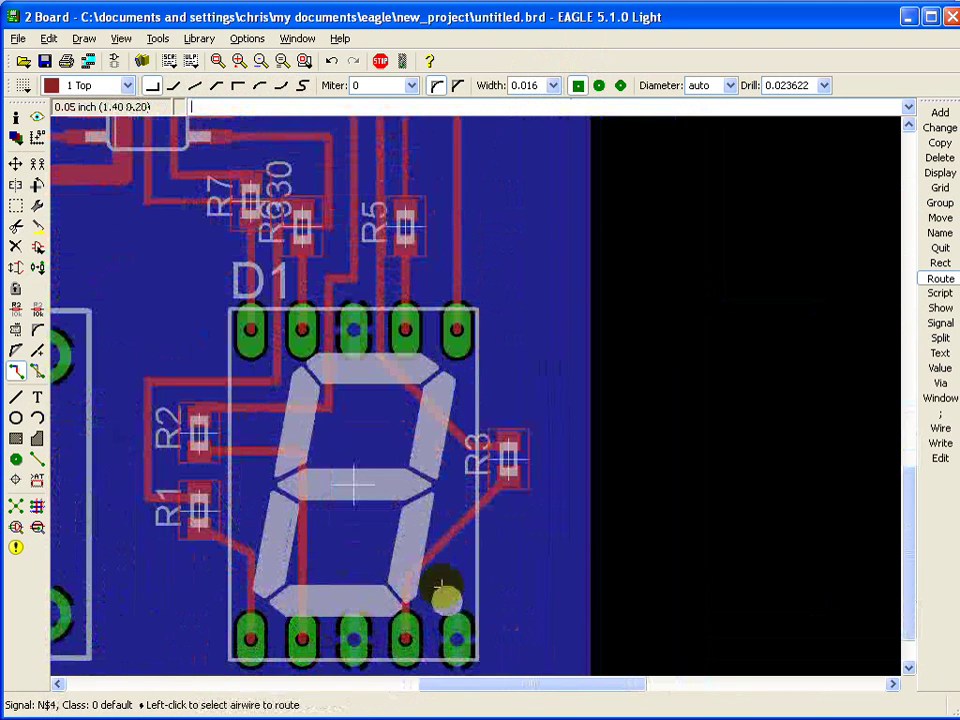
pyautogui.scroll(-3, 590, 652)
pyautogui.scroll(-3, 621, 658)
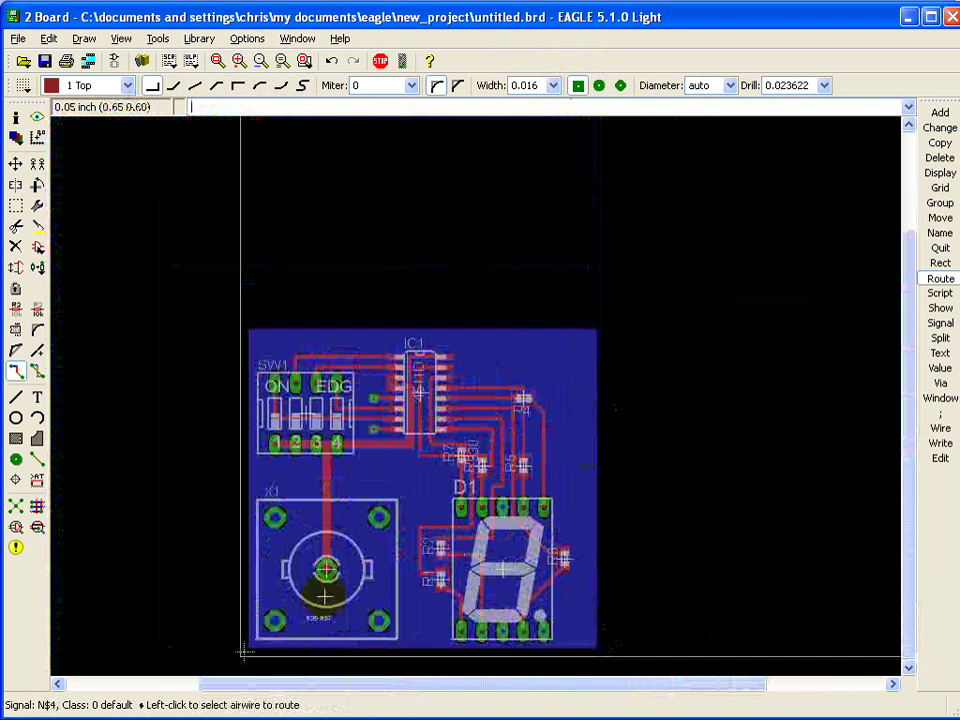
# Run the design rule check on the board with the default design rules
pyautogui.scroll(-1, 340, 400)
pyautogui.scroll(1, 370, 512)
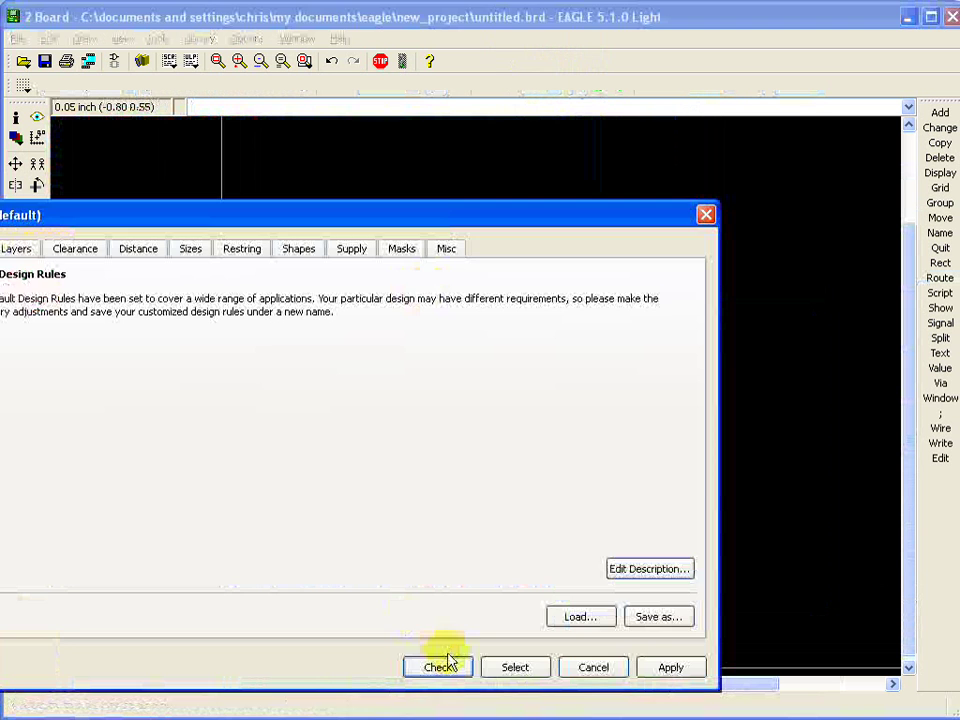
pyautogui.click(441, 665)
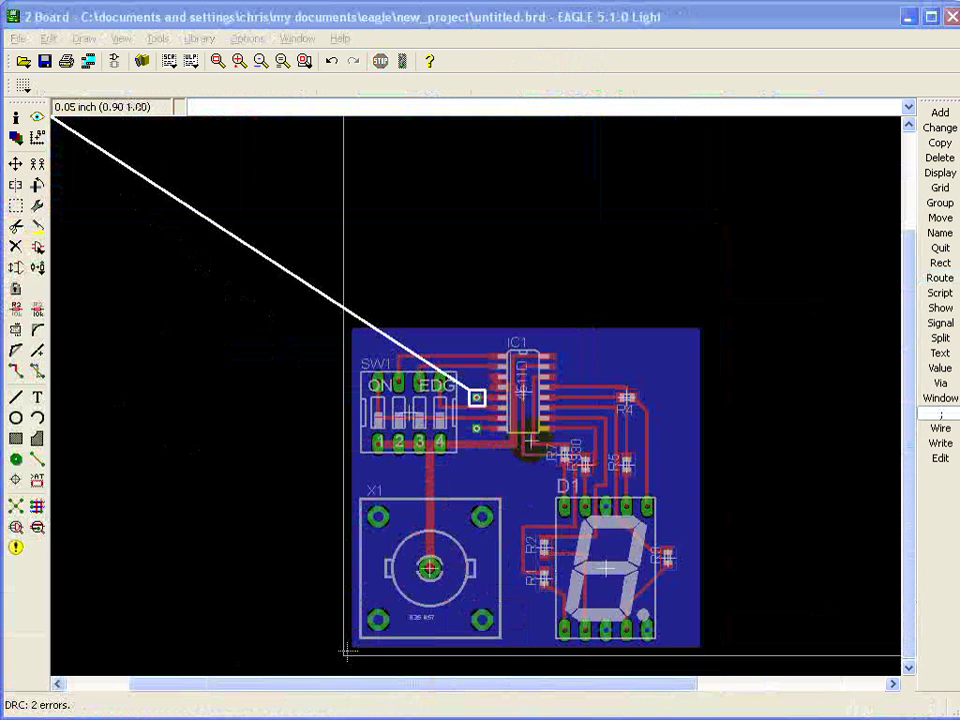
# Examine the flagged error location beside IC1's left-hand pads on the board and close the DRC error list
pyautogui.scroll(2, 536, 443)
pyautogui.scroll(-4, 287, 390)
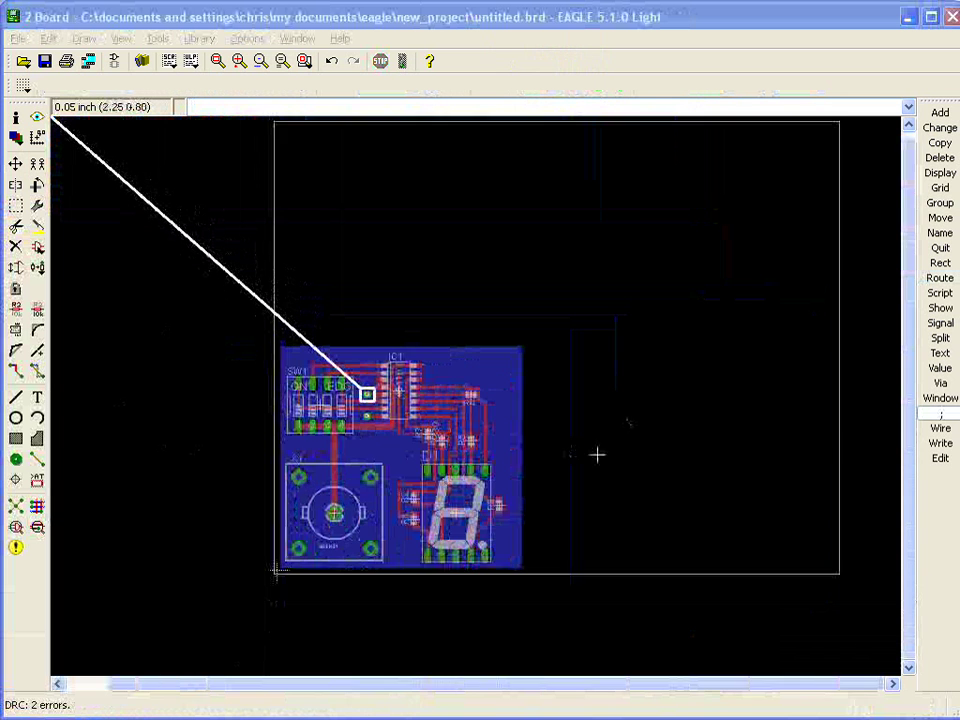
pyautogui.scroll(-1, 465, 571)
pyautogui.scroll(3, 380, 366)
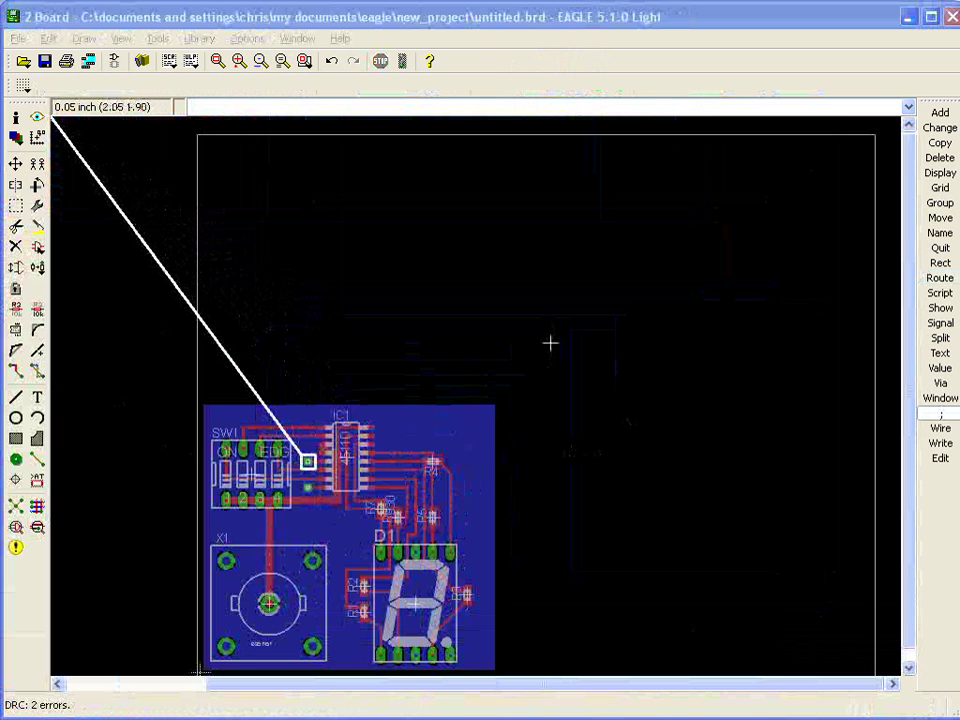
pyautogui.scroll(-2, 380, 366)
pyautogui.scroll(1, 561, 472)
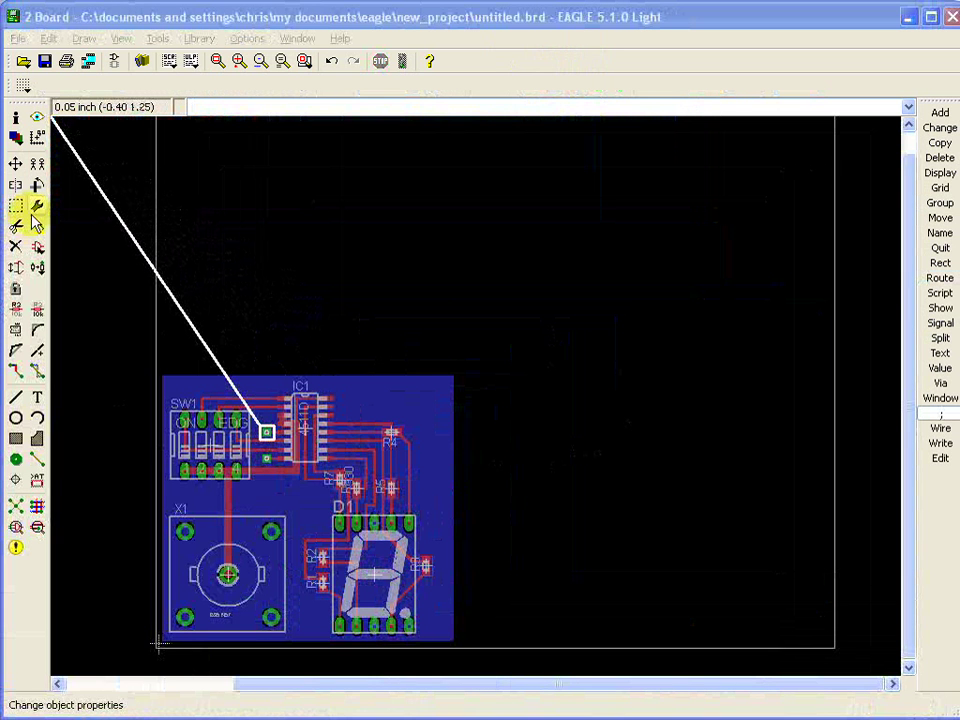
pyautogui.click(407, 194)
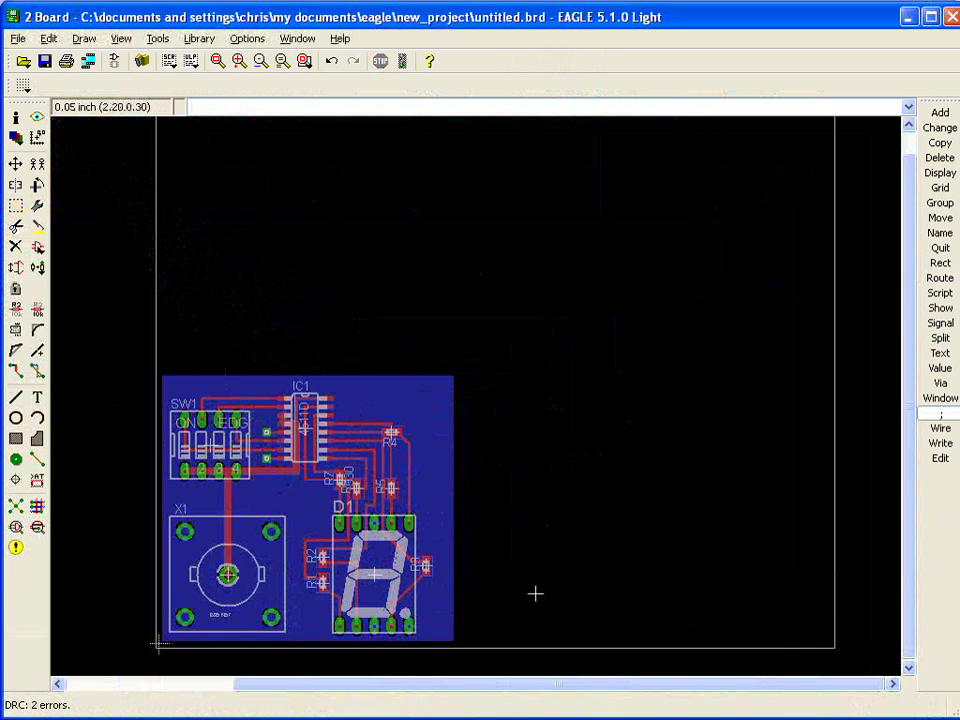
# Shrink the board outline by moving its upper edge down and its right edge in close to the ground plane
pyautogui.scroll(-1, 535, 594)
pyautogui.click(16, 163)
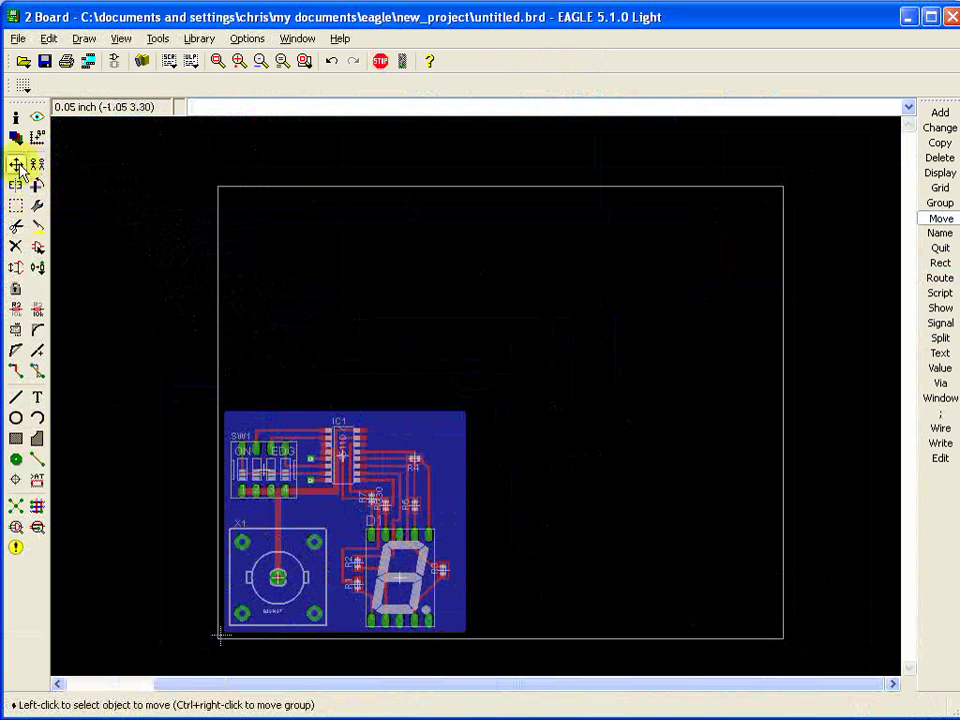
pyautogui.click(503, 190)
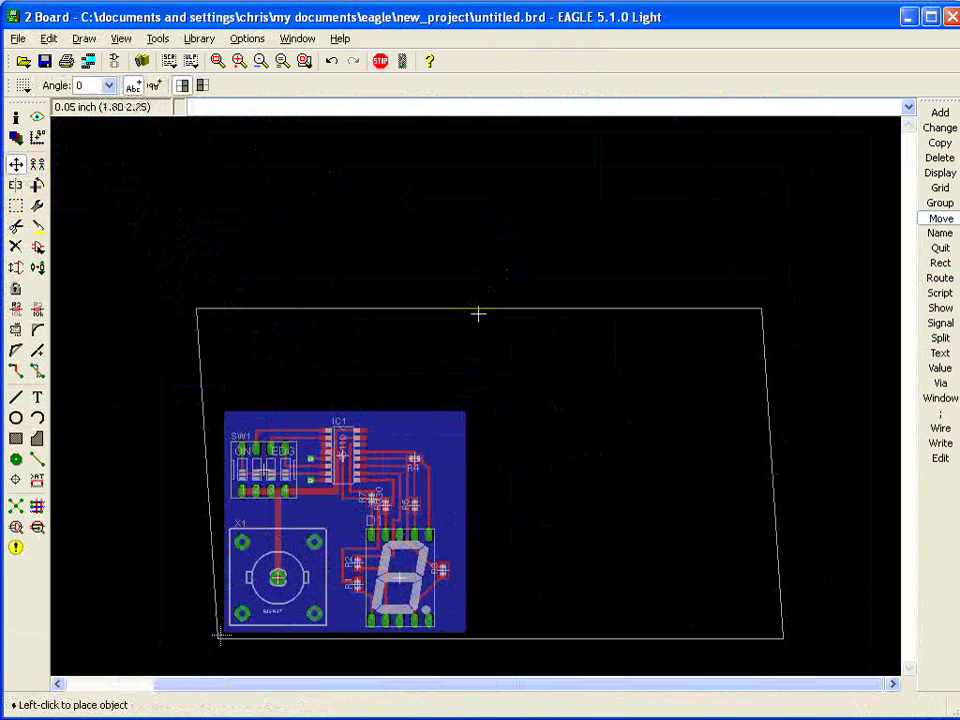
pyautogui.click(497, 403)
pyautogui.click(786, 469)
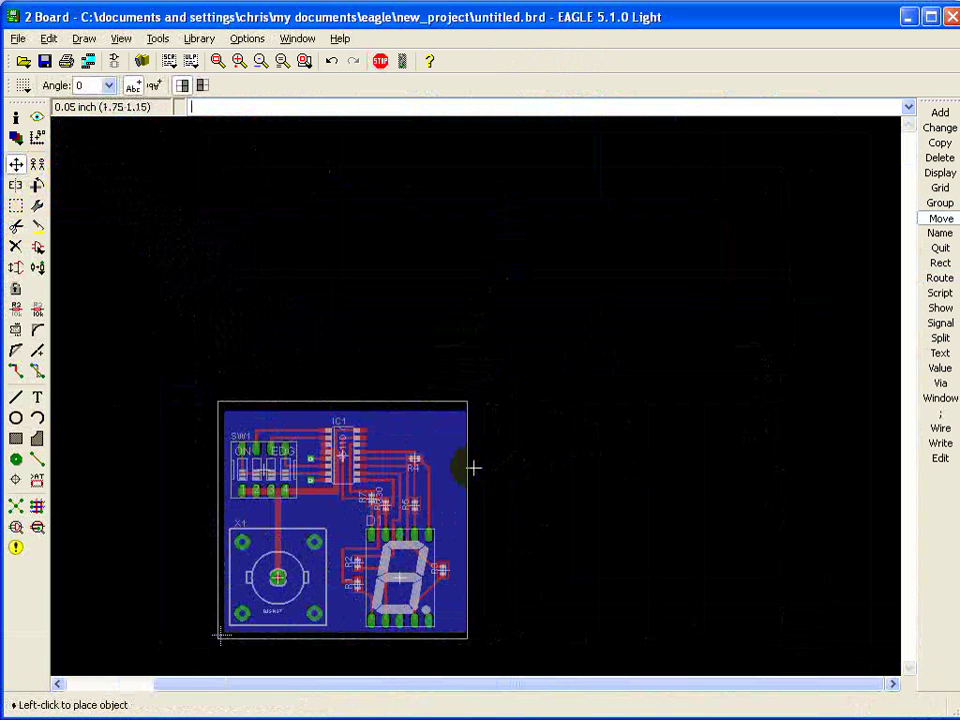
pyautogui.click(473, 467)
# Adjust the outline's upper edge so that it sits just above the ground plane's upper border
pyautogui.click(354, 402)
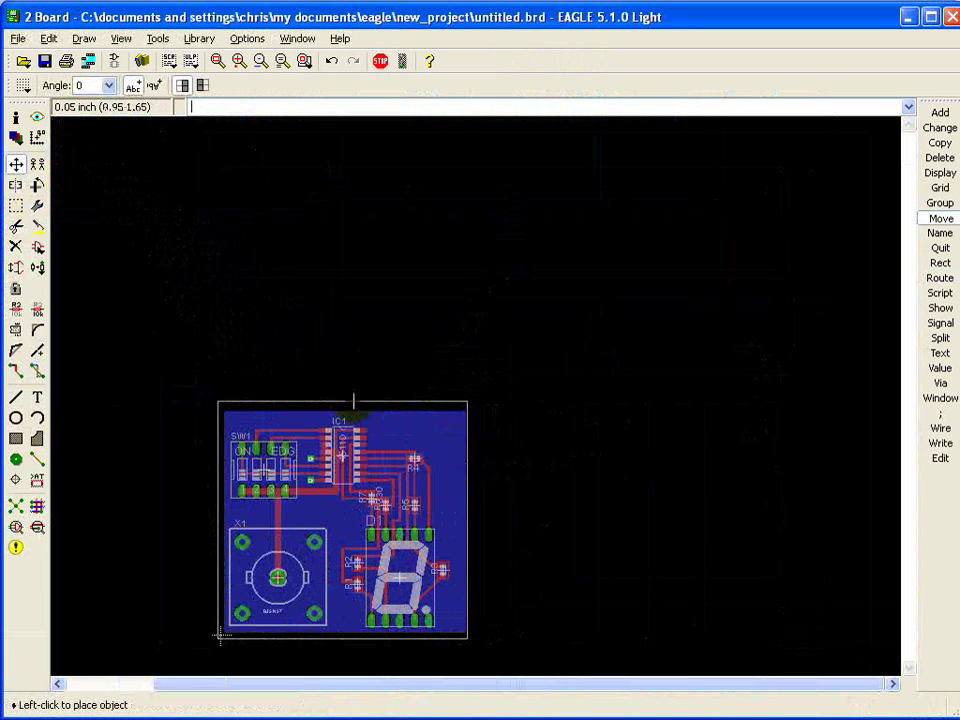
pyautogui.click(353, 410)
pyautogui.click(353, 410)
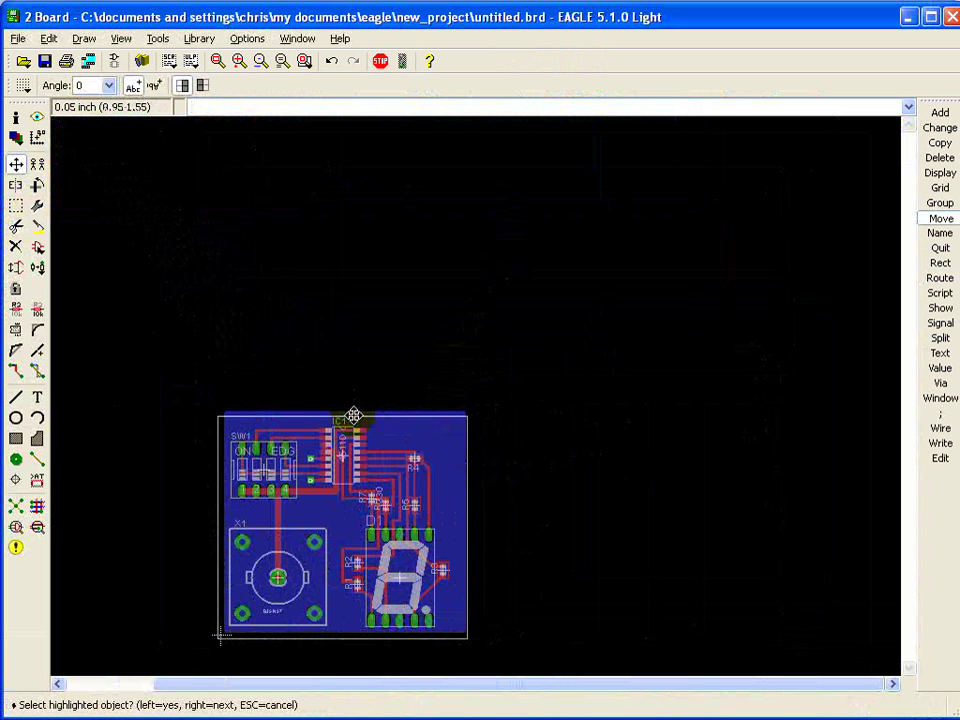
pyautogui.click(352, 409)
pyautogui.click(356, 406)
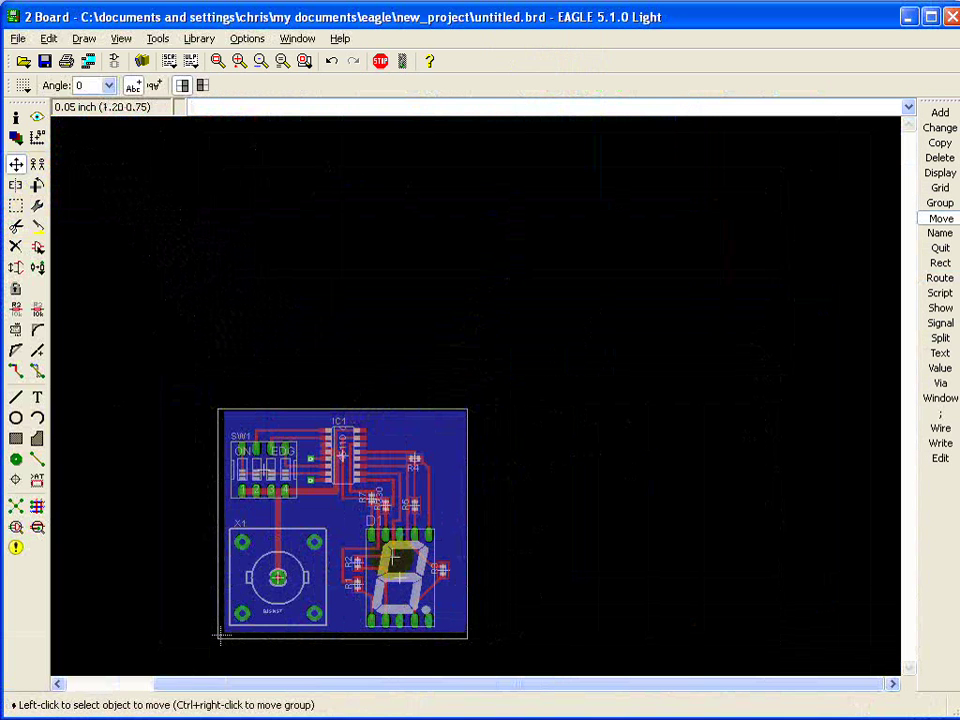
# Run Ratsnest to recalculate the airwires and the ground plane within the resized board outline
pyautogui.scroll(1, 410, 514)
pyautogui.scroll(1, 410, 514)
pyautogui.scroll(-2, 415, 520)
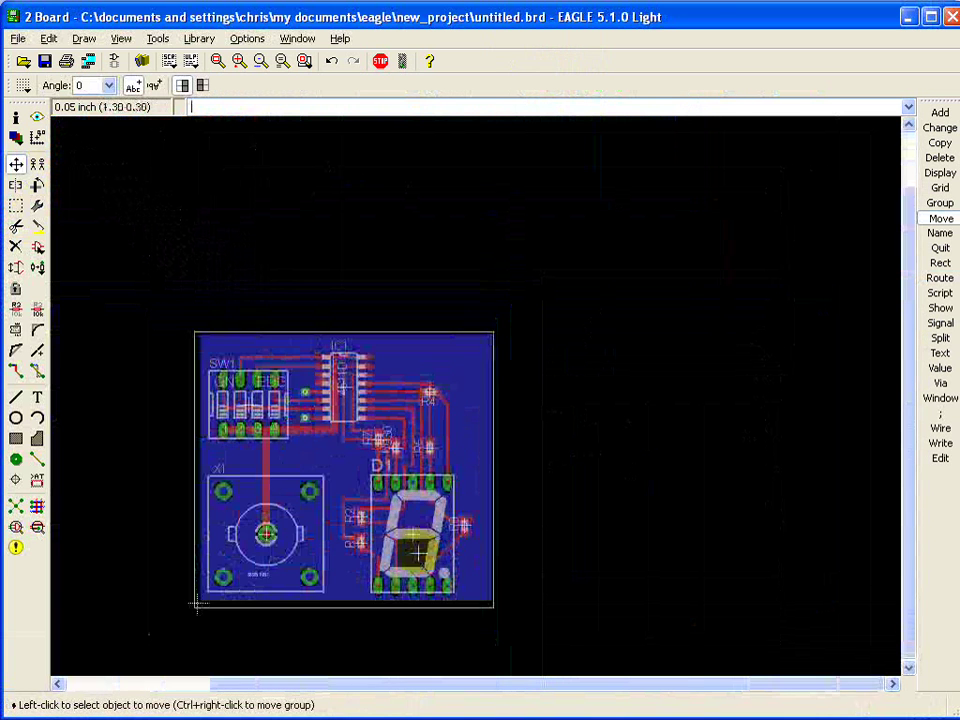
pyautogui.scroll(1, 425, 535)
pyautogui.click(15, 506)
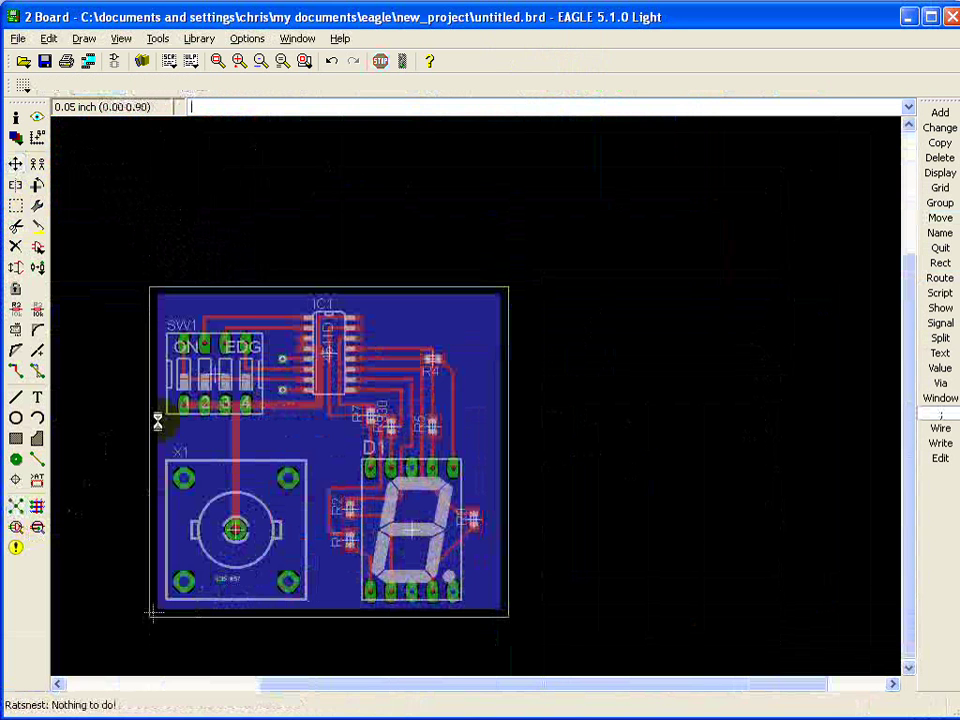
pyautogui.scroll(1, 421, 388)
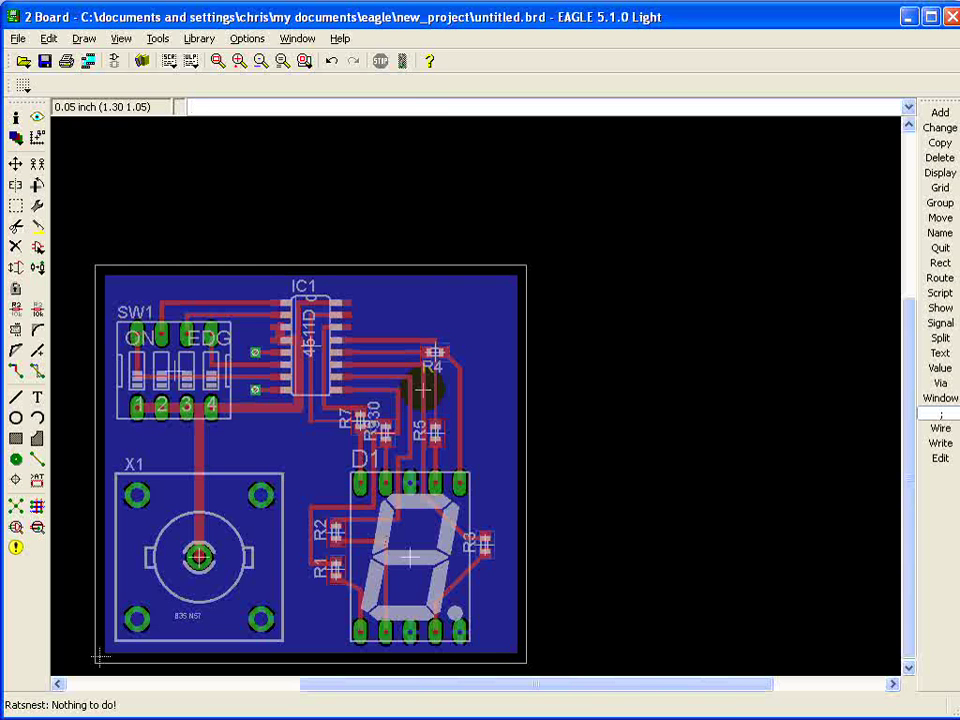
pyautogui.scroll(1, 284, 450)
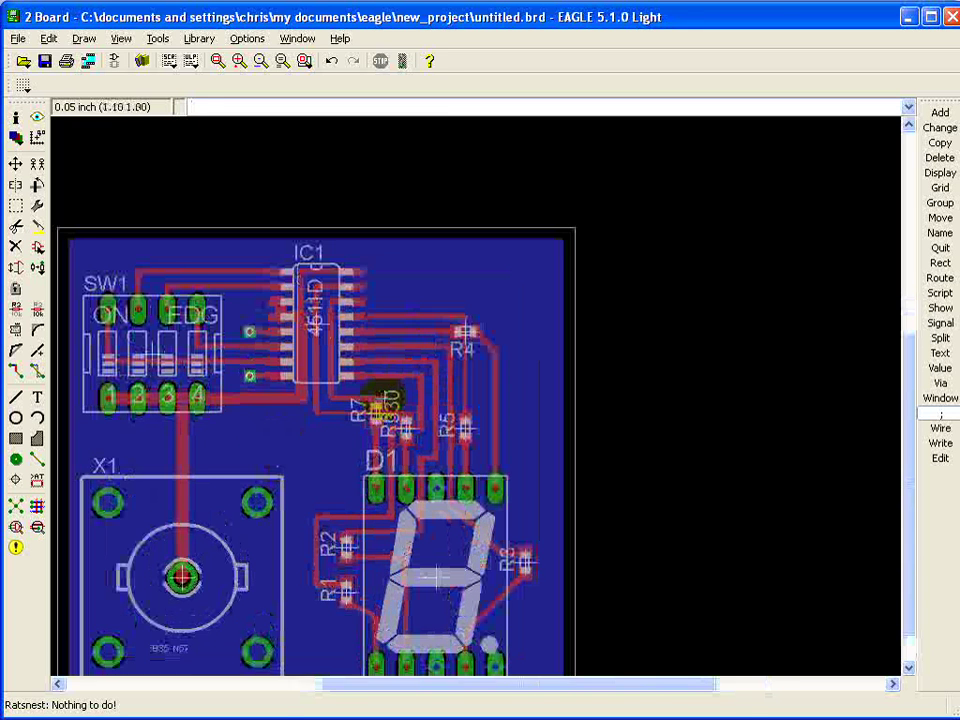
pyautogui.scroll(-1, 380, 400)
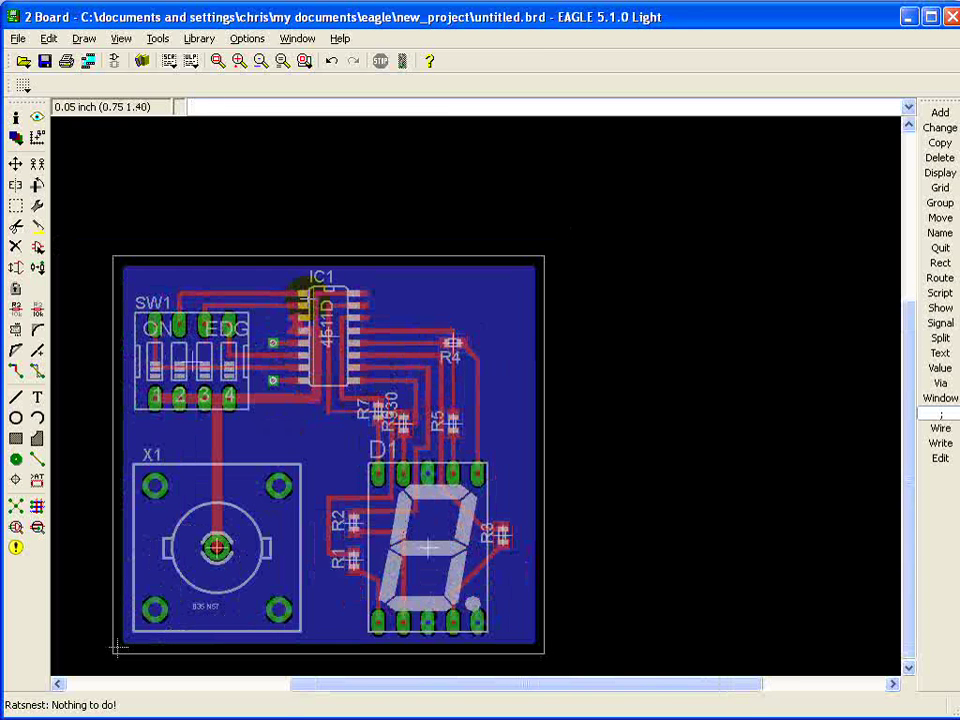